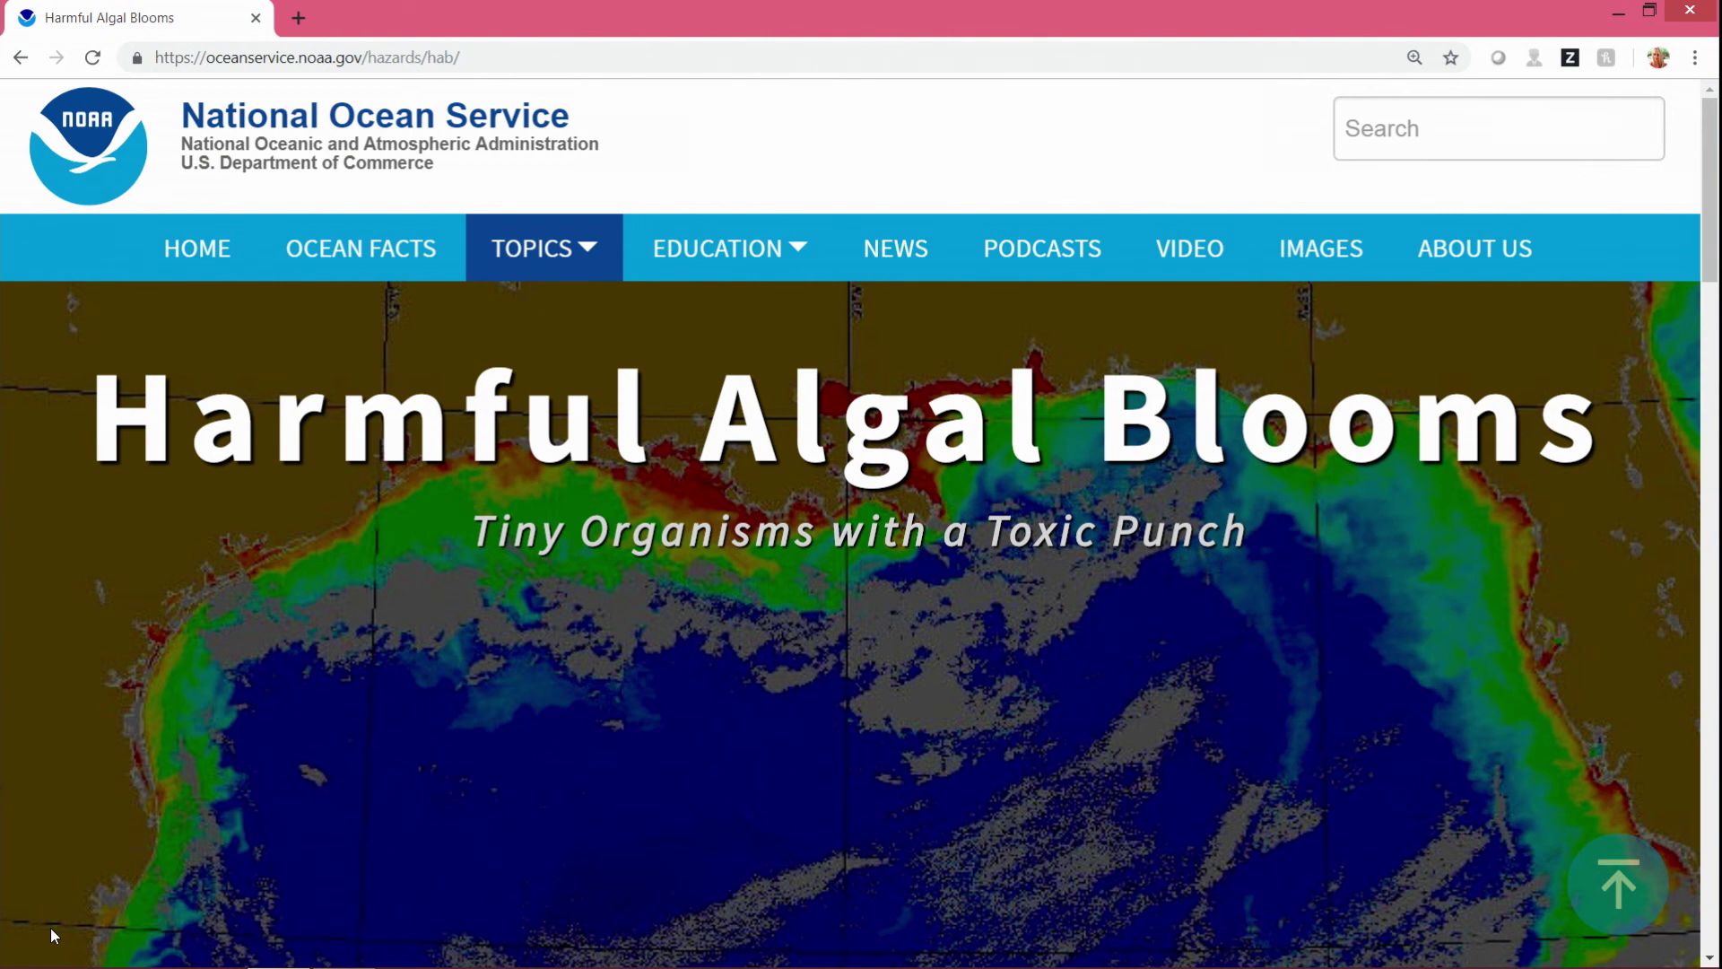
- Switch to the AlgalBloomEventsPro project in ArcGIS Pro, view the Miami Herald layout, and show the Predicting Harmful Algal Blooms map
mouse_move(54, 964)
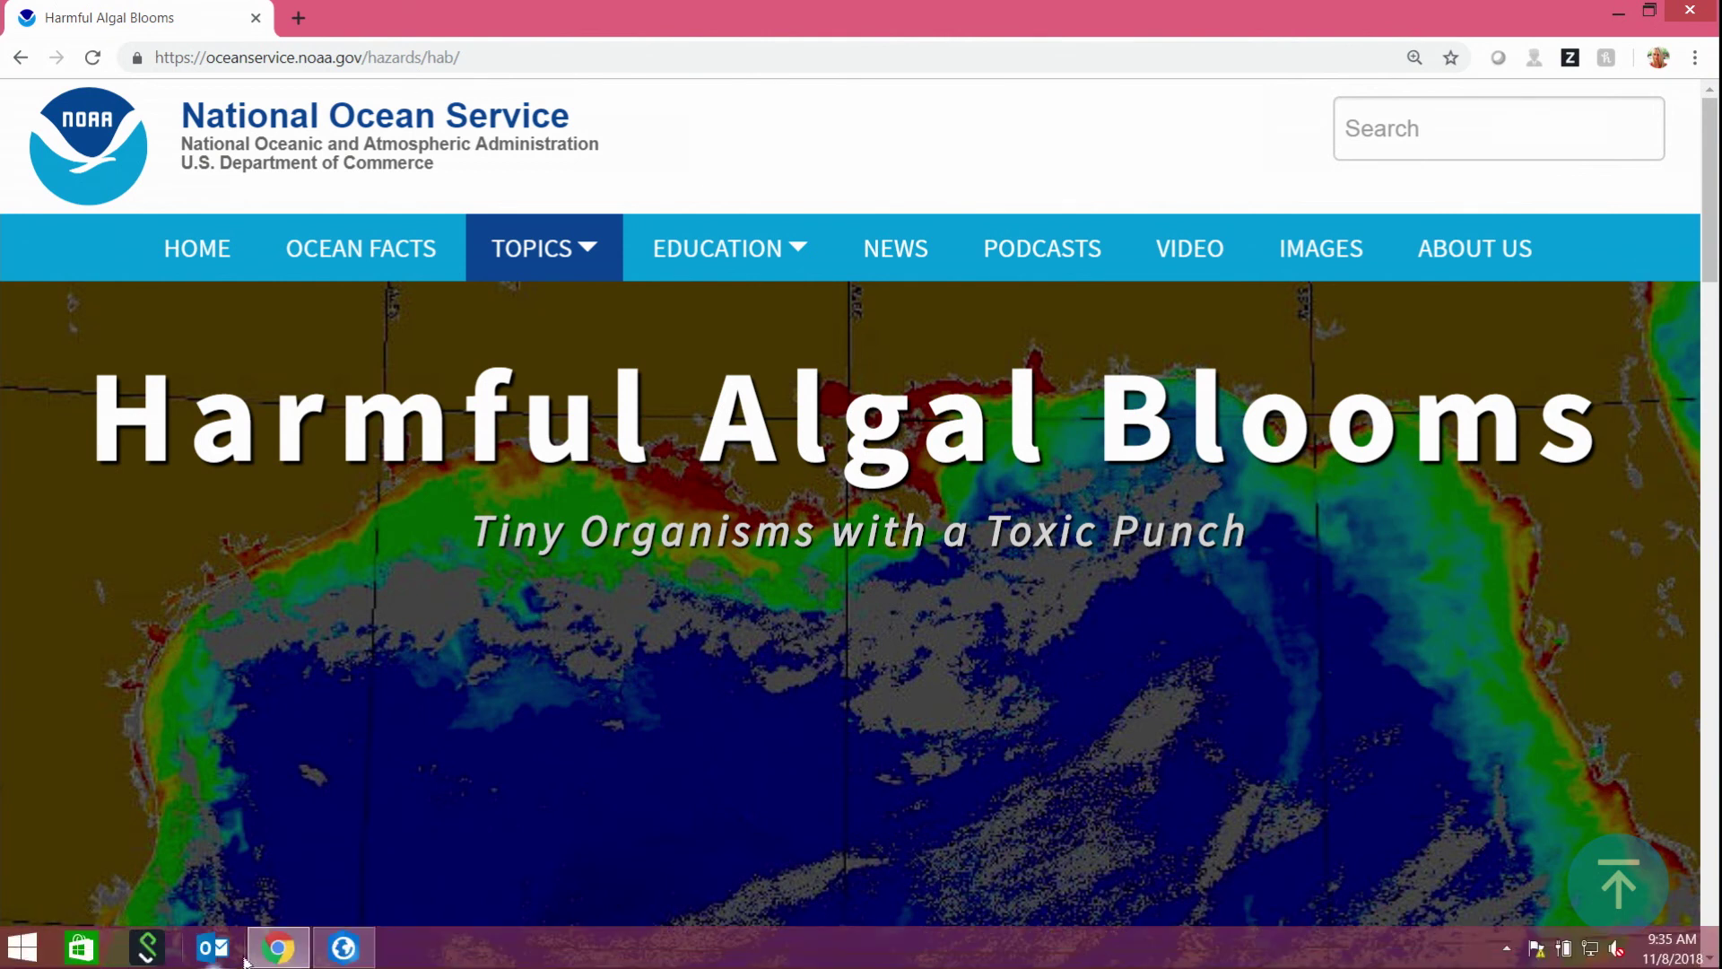
click(344, 949)
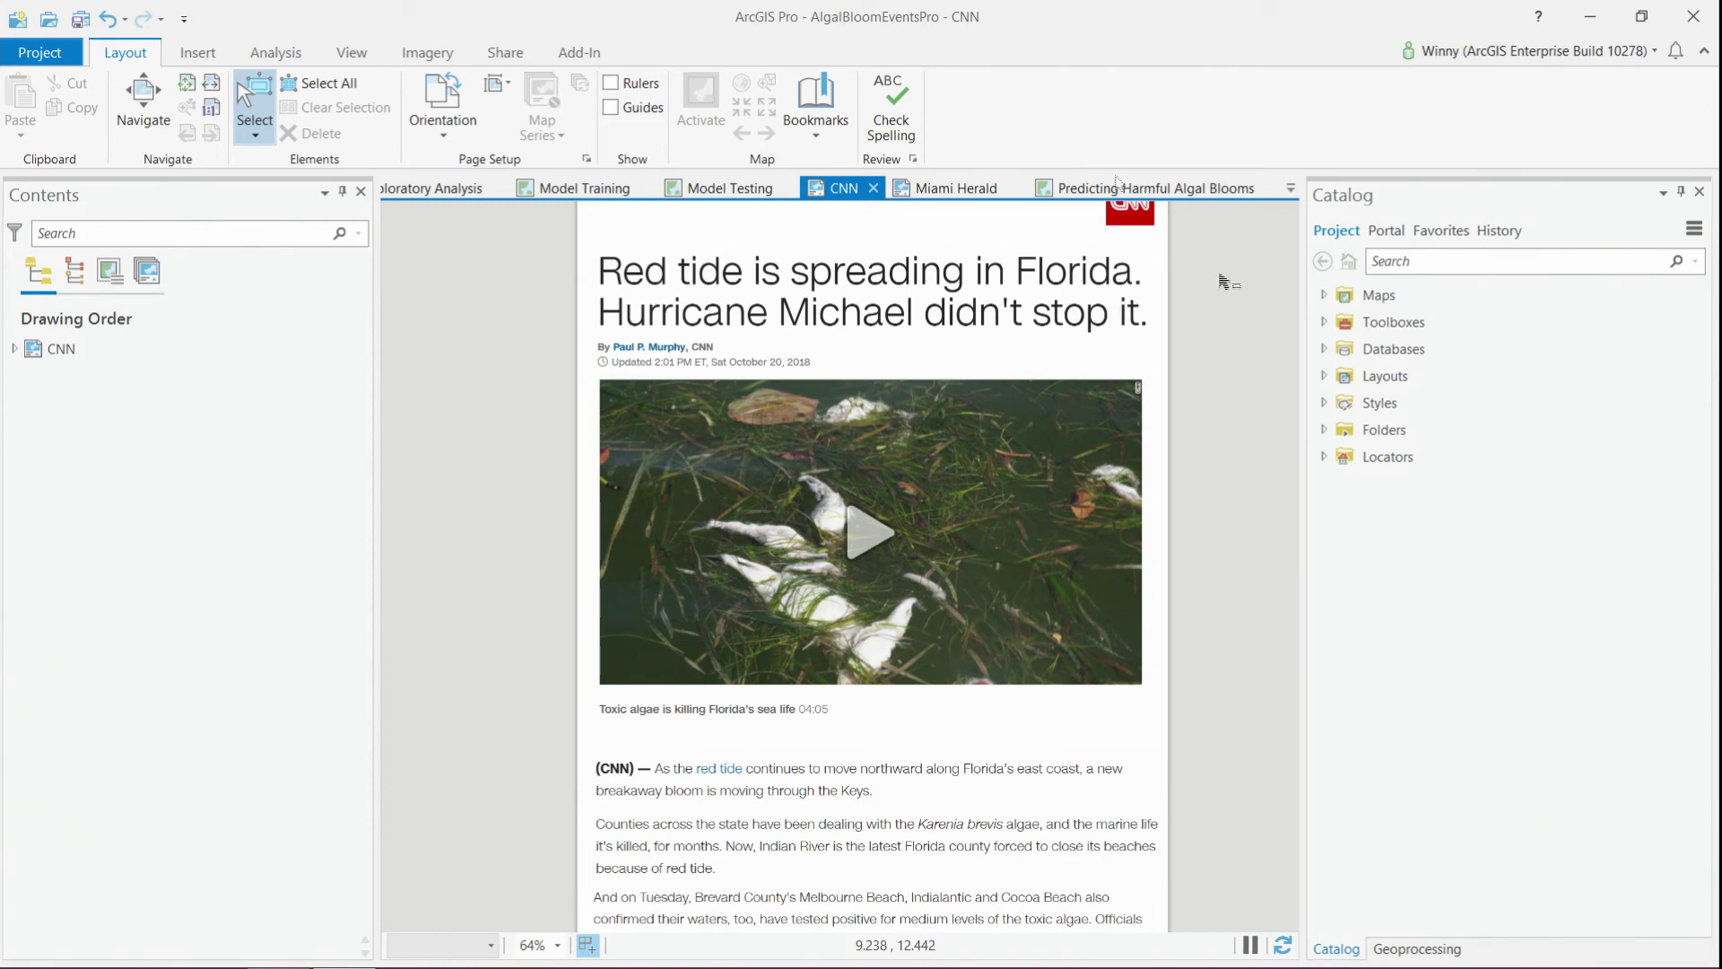
click(959, 187)
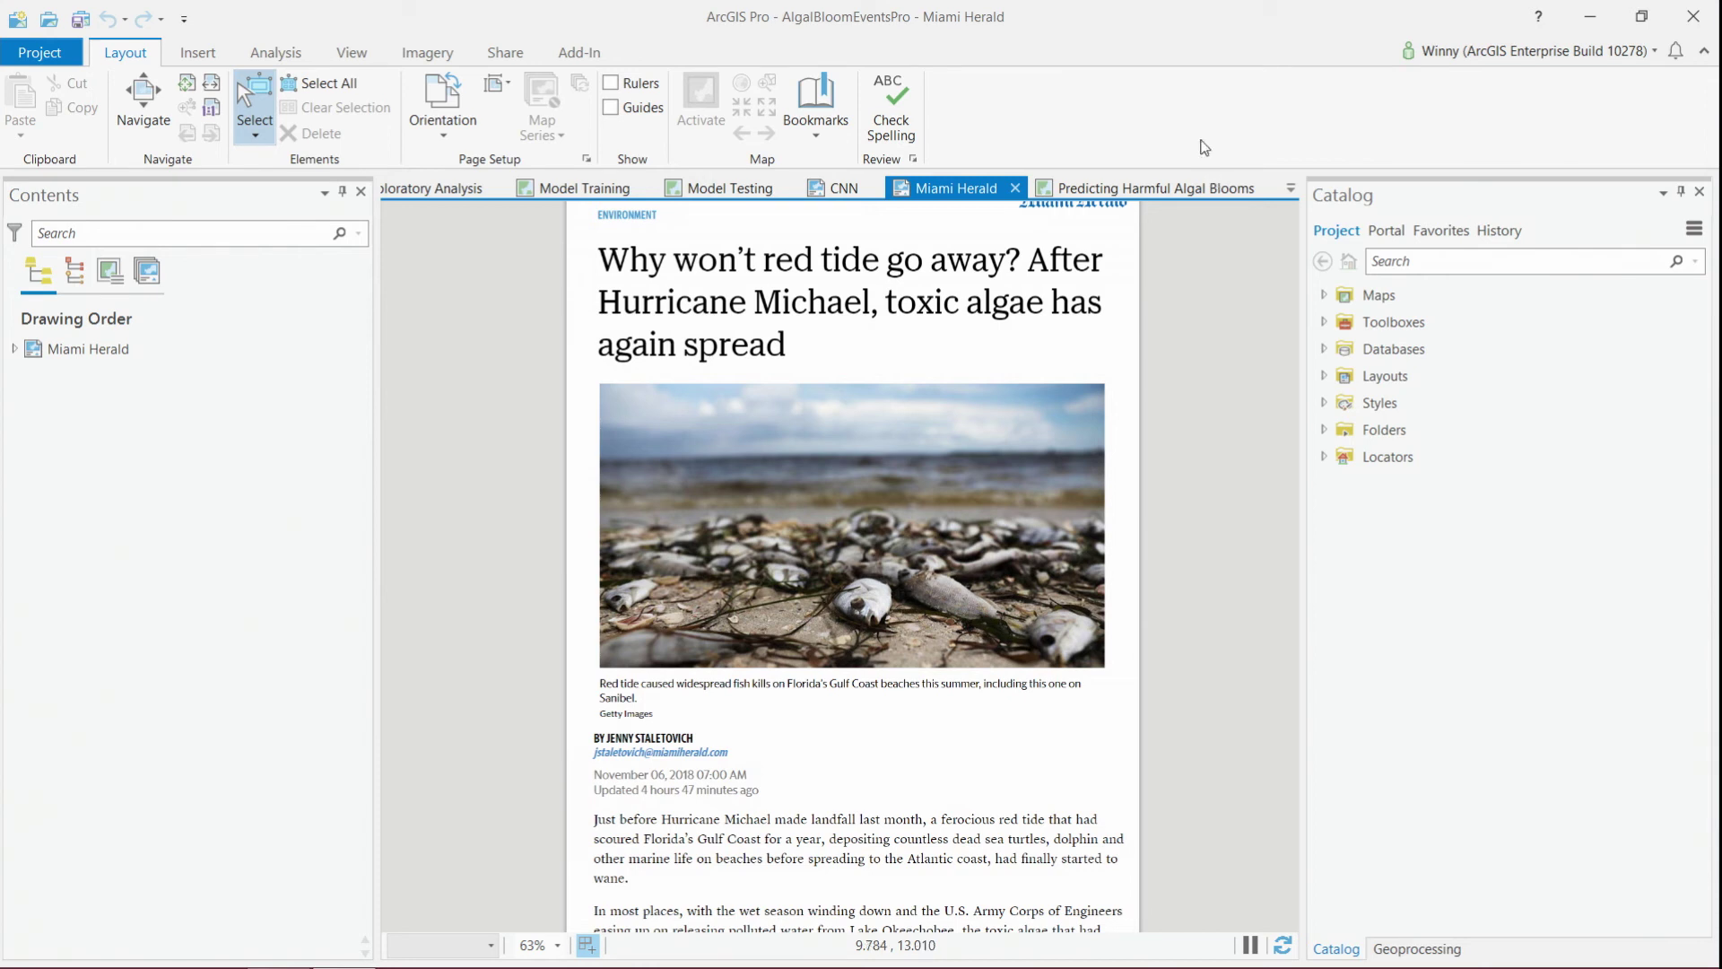
click(1197, 187)
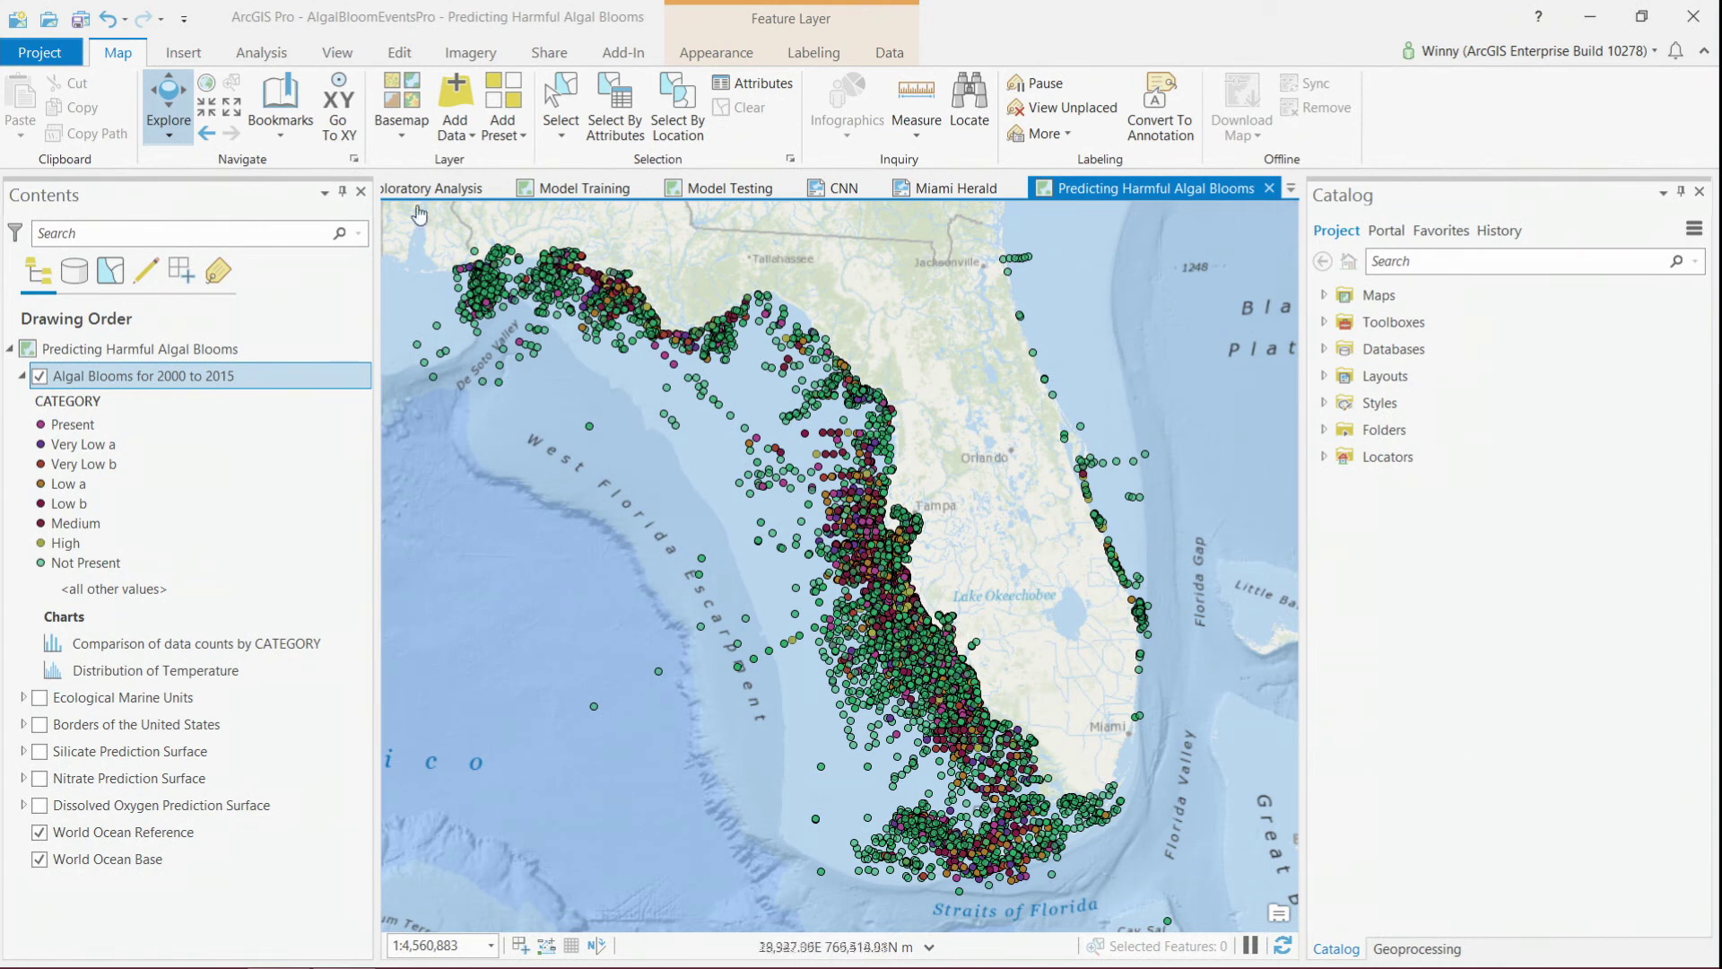
- View the algal bloom points at the St. Andrew Bay and Florida Bay bookmarks and return to Full Map Extent
click(287, 136)
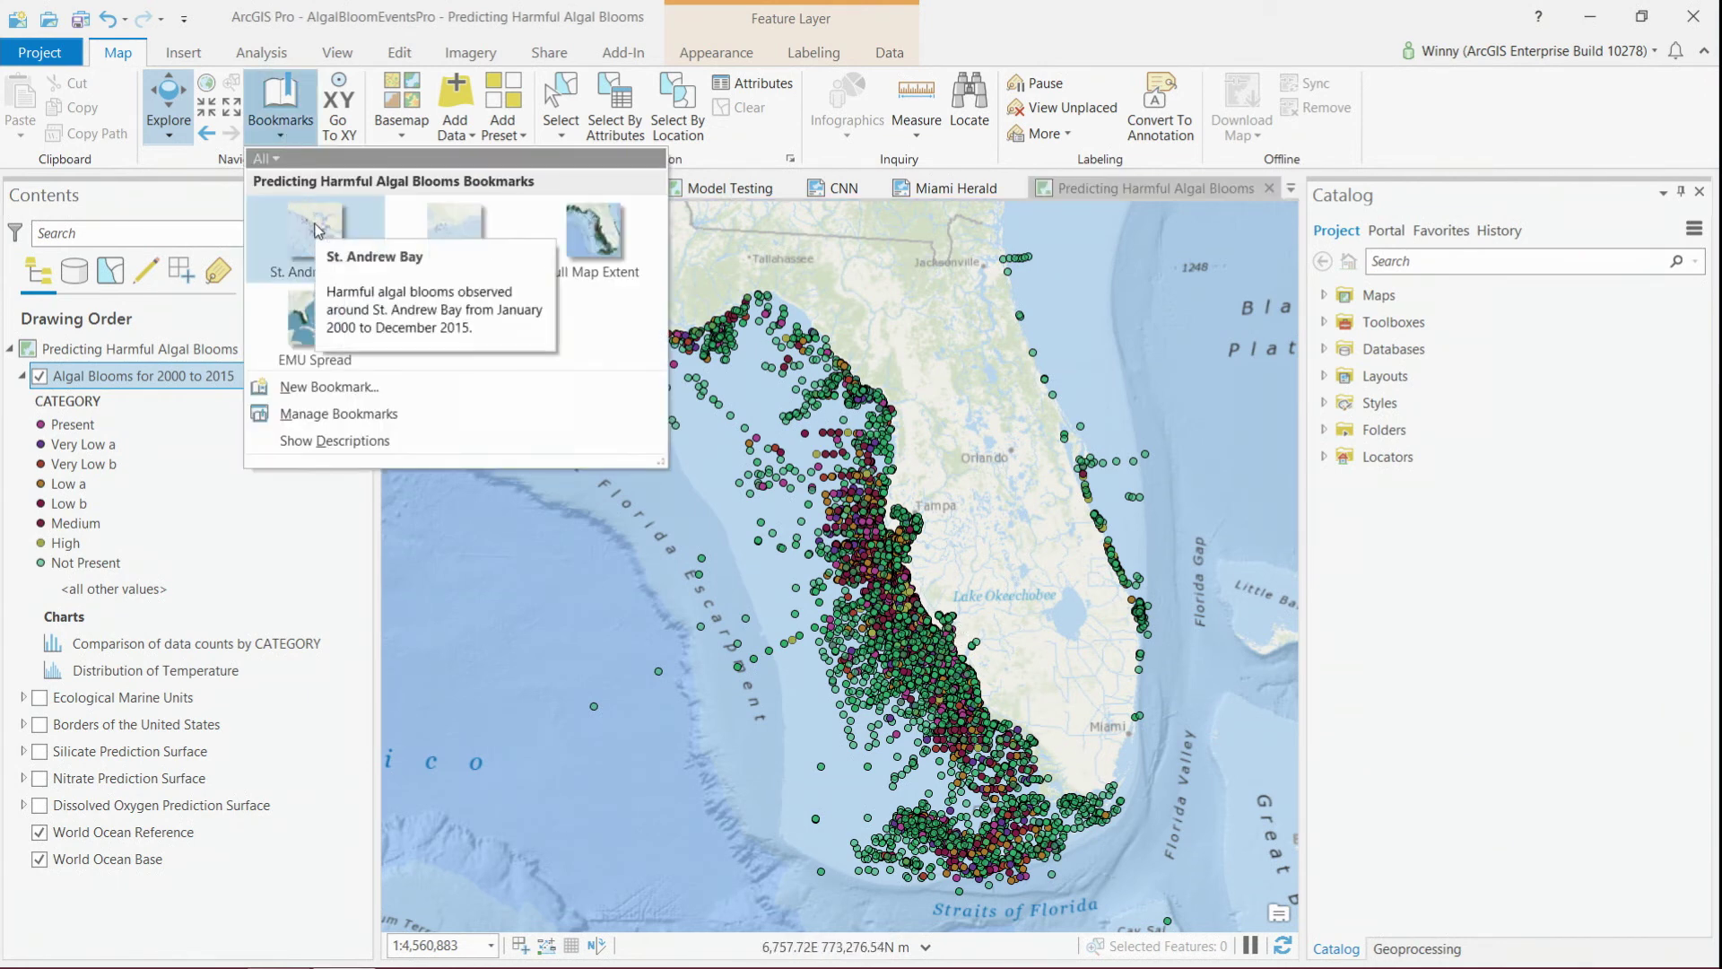
click(315, 229)
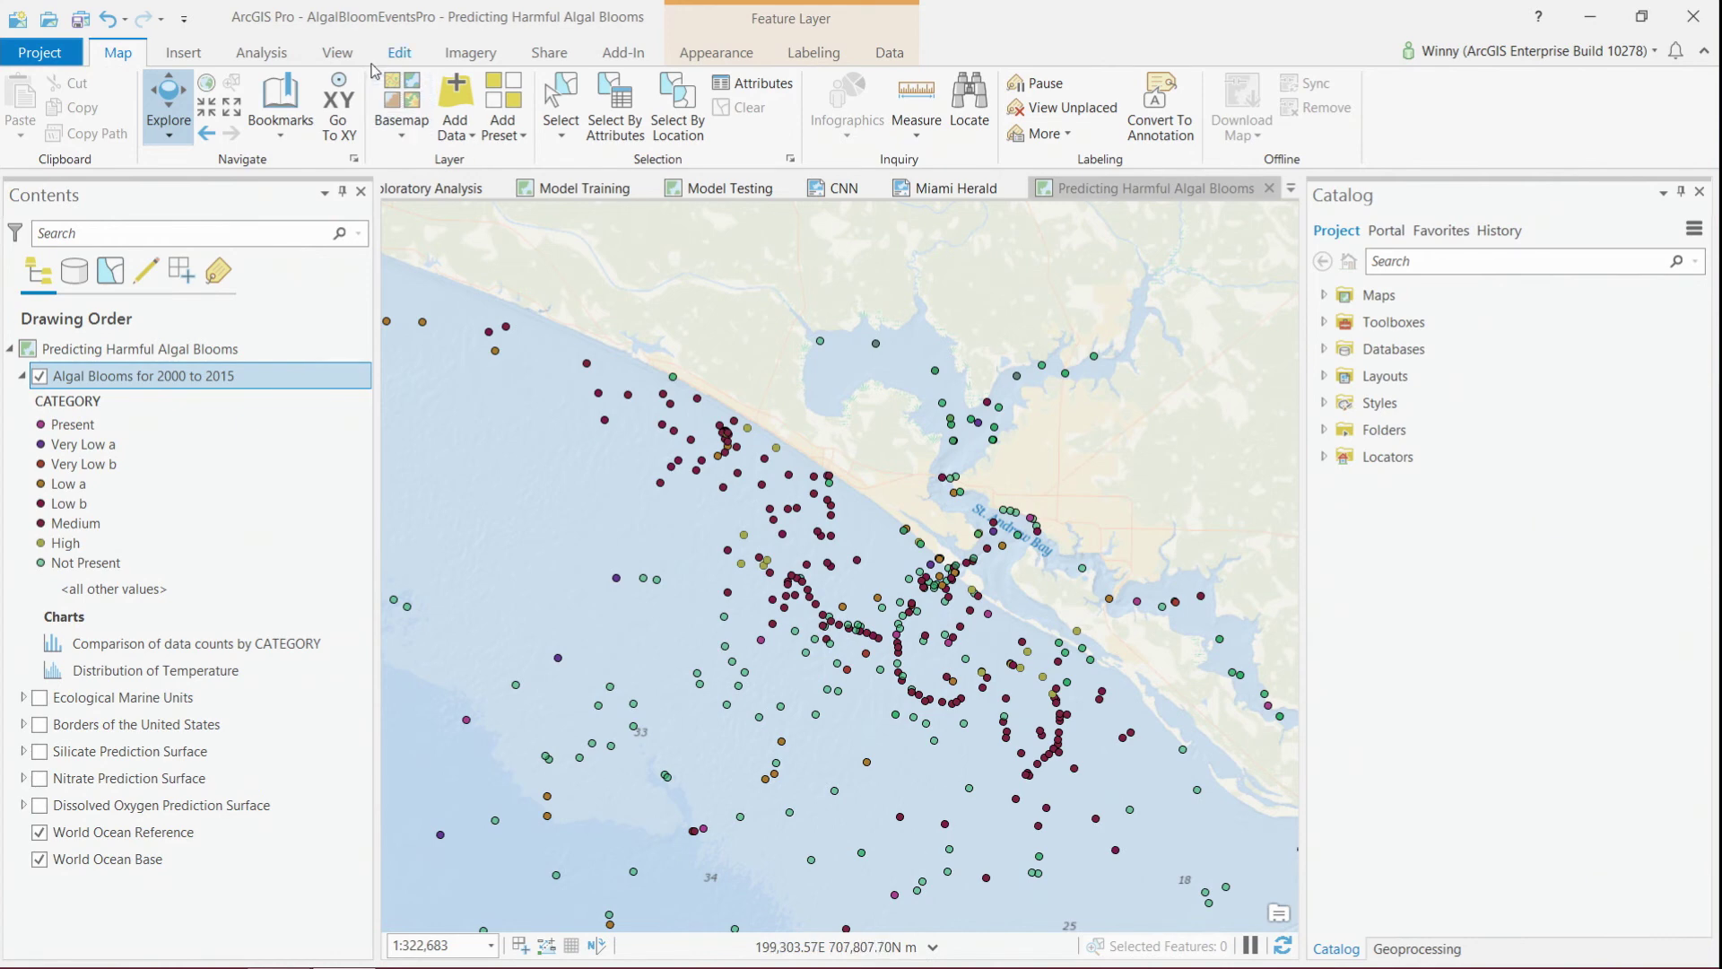
click(298, 124)
click(467, 260)
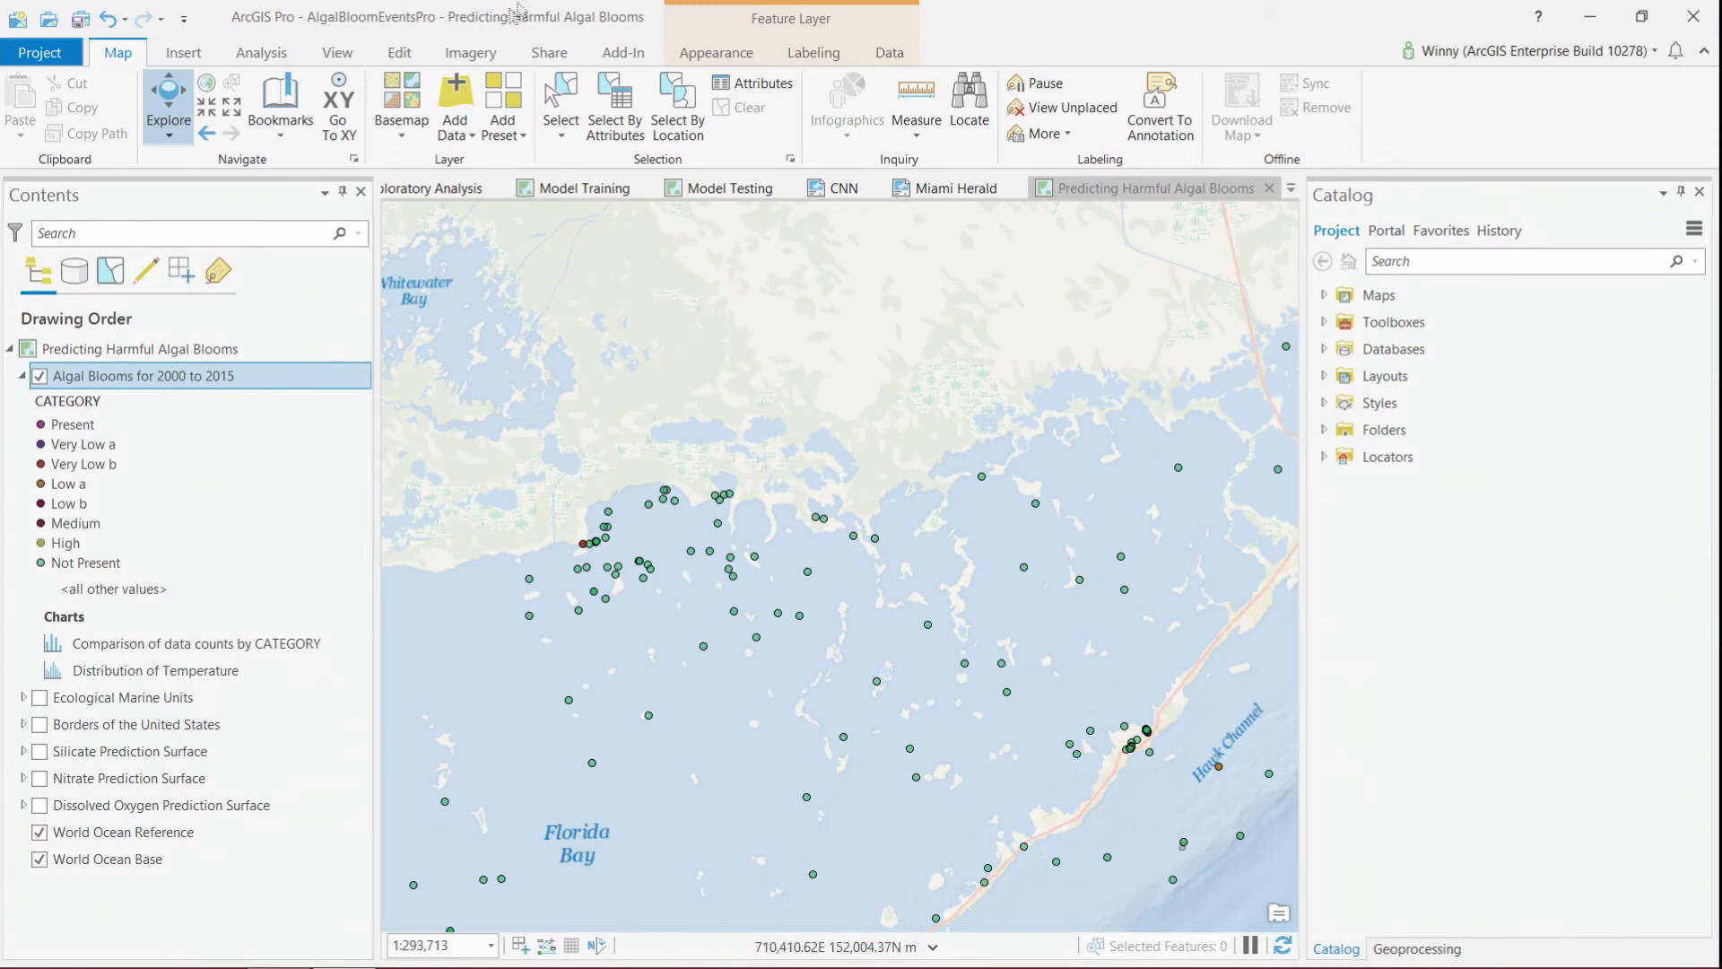
click(278, 112)
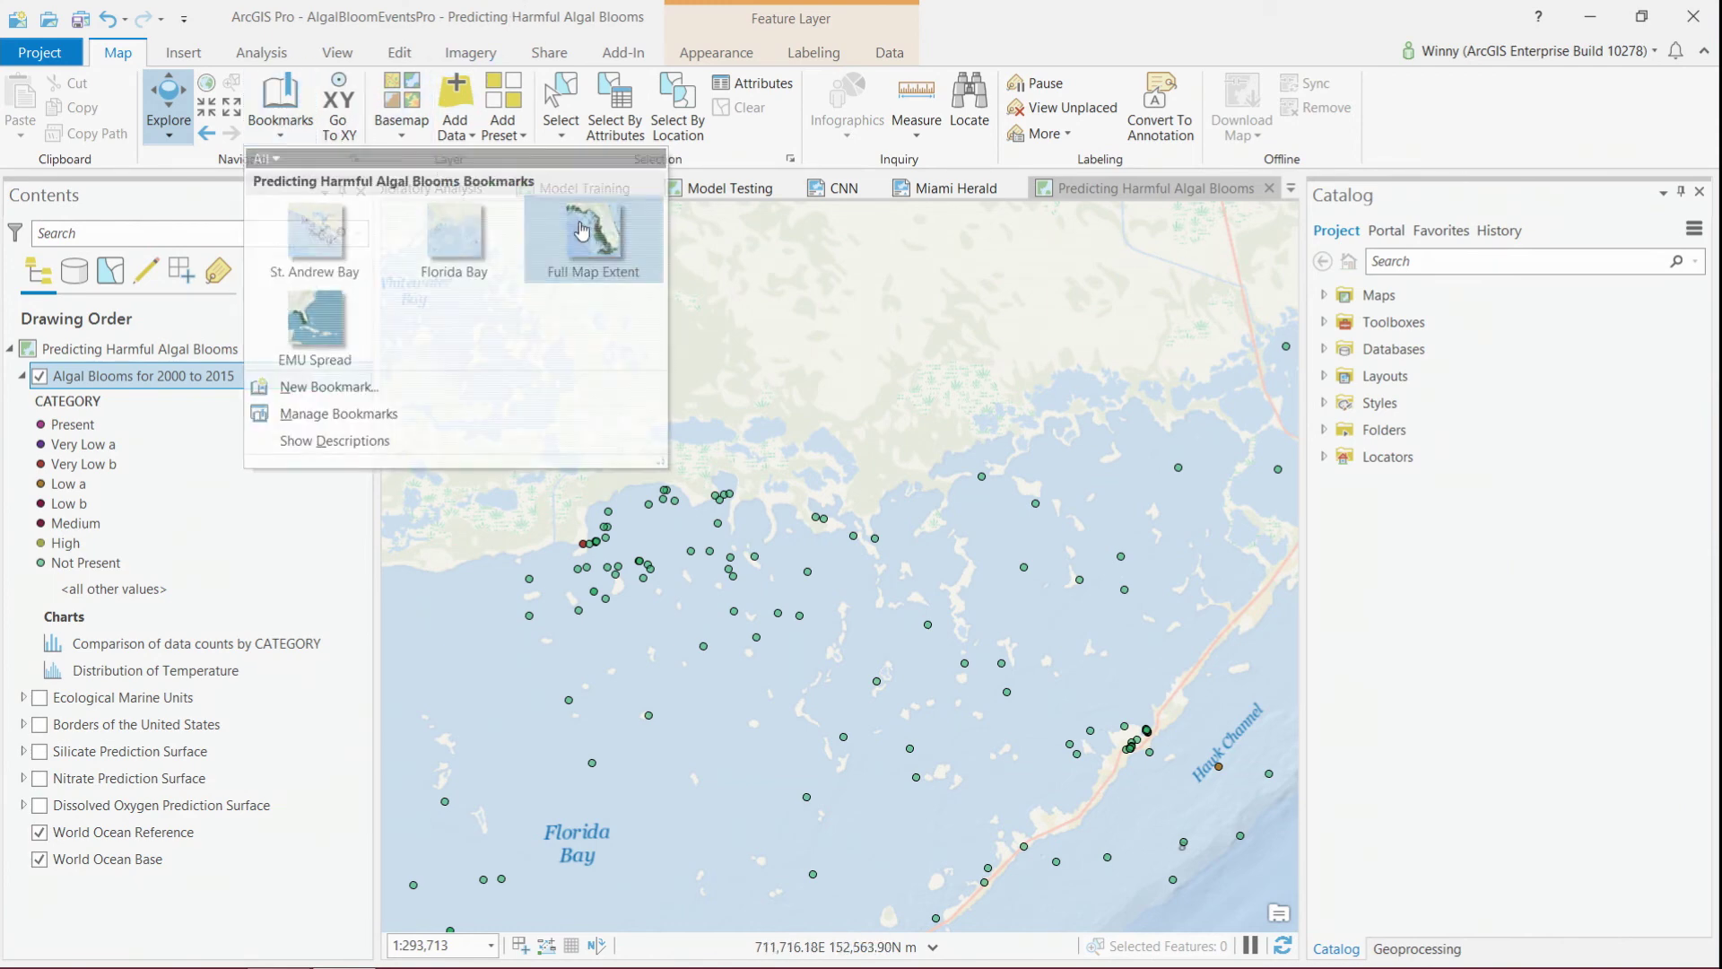
click(592, 232)
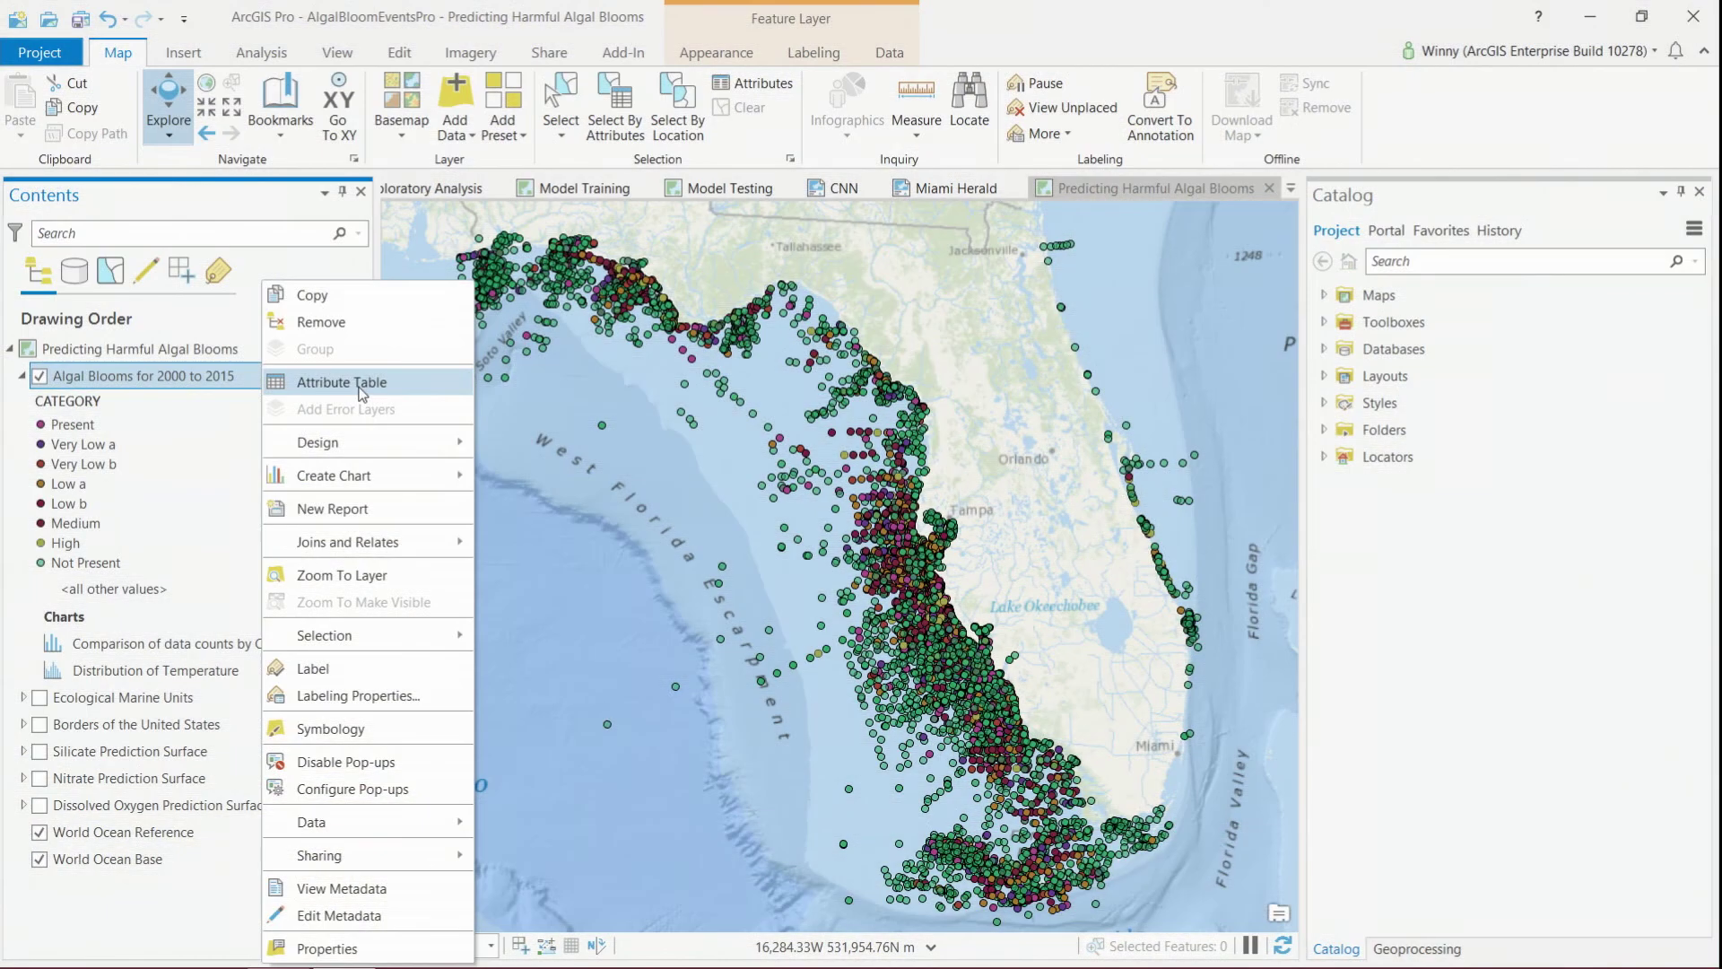
- Examine the attribute table of the Algal Blooms for 2000 to 2015 layer across to its salinity and temperature fields, and close it
click(350, 382)
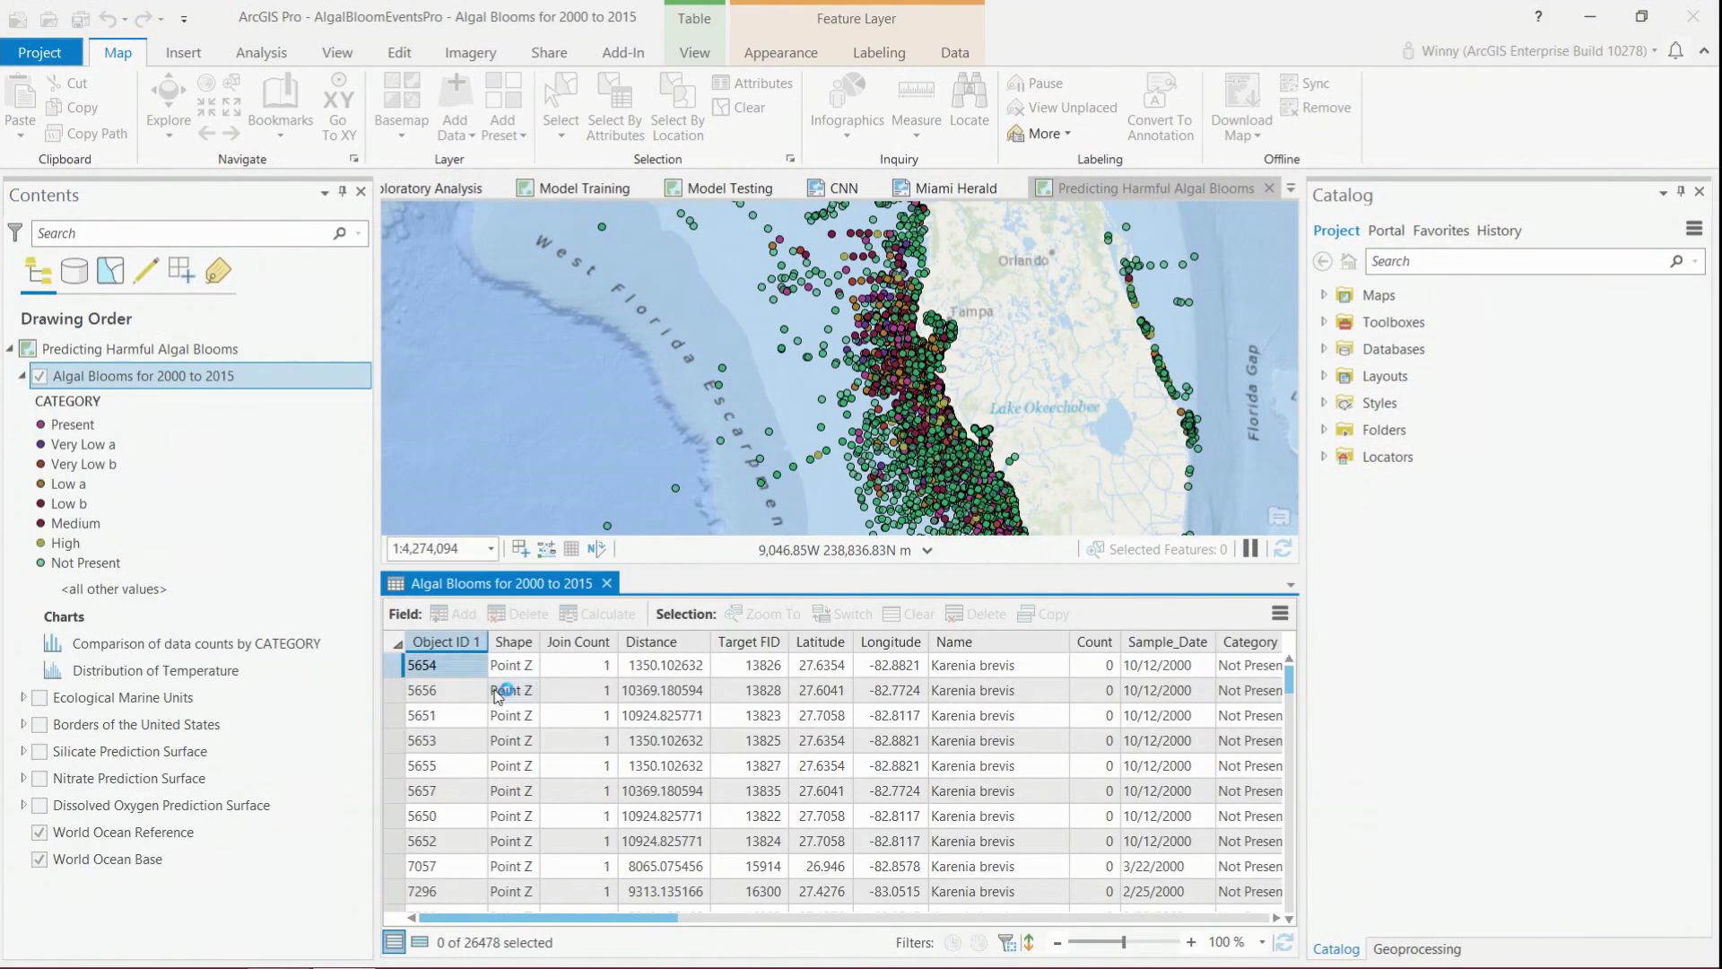
drag(626, 924, 718, 937)
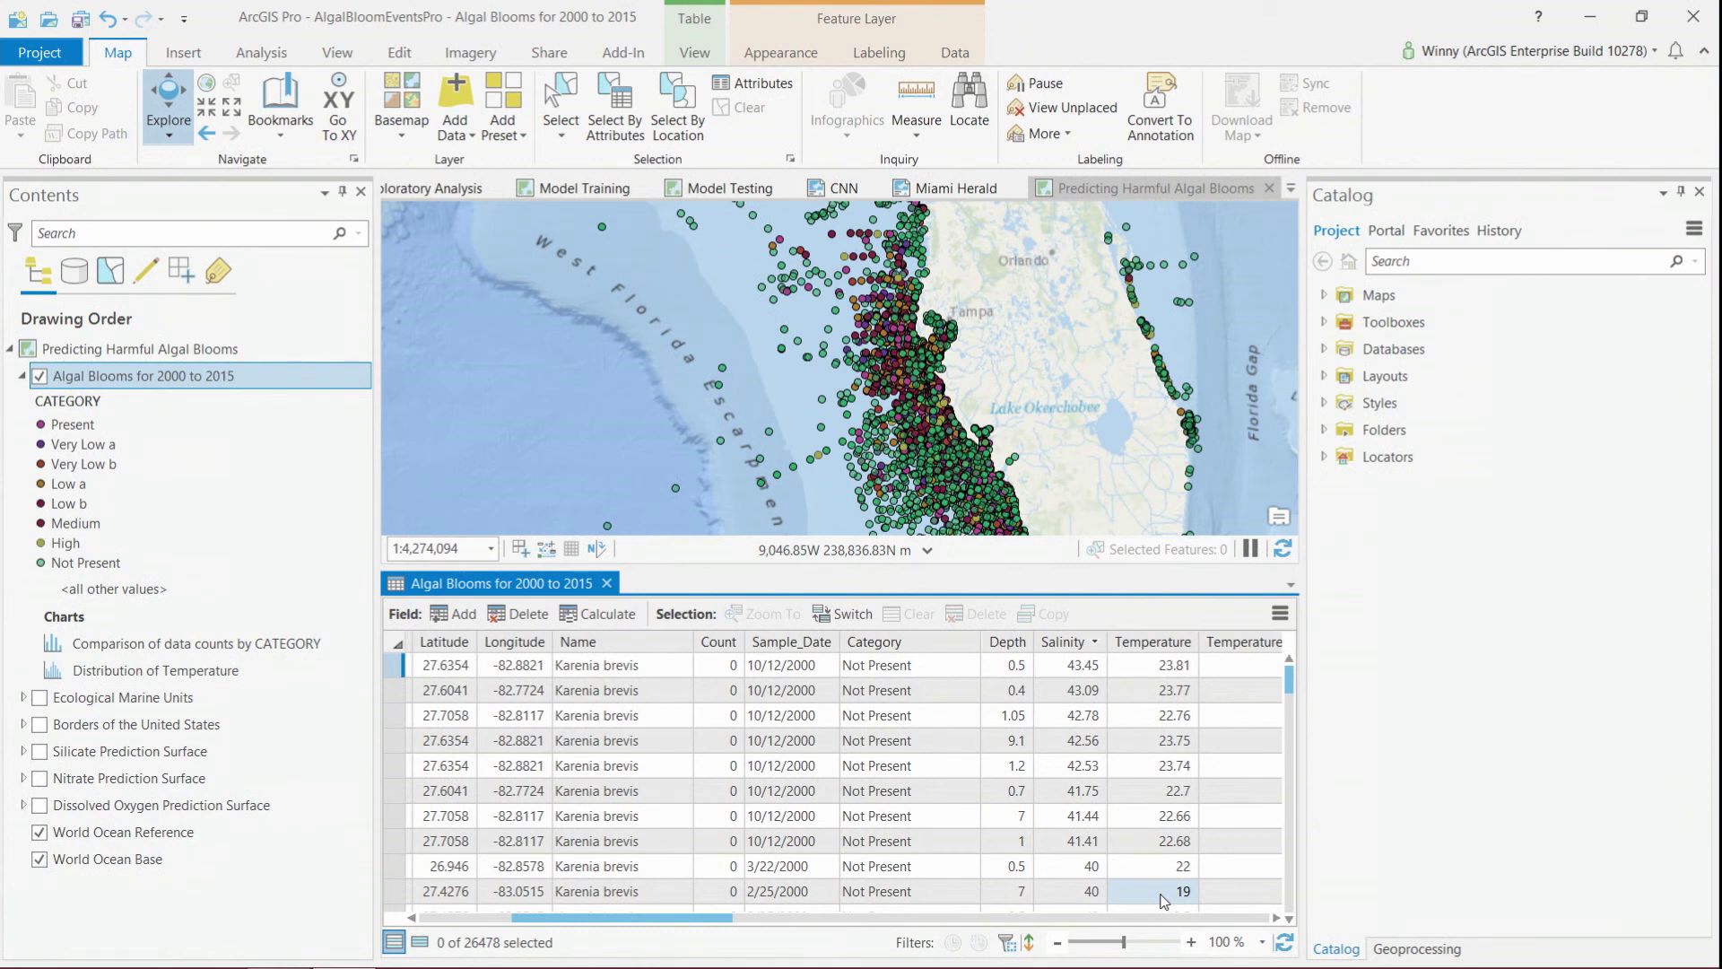
click(607, 584)
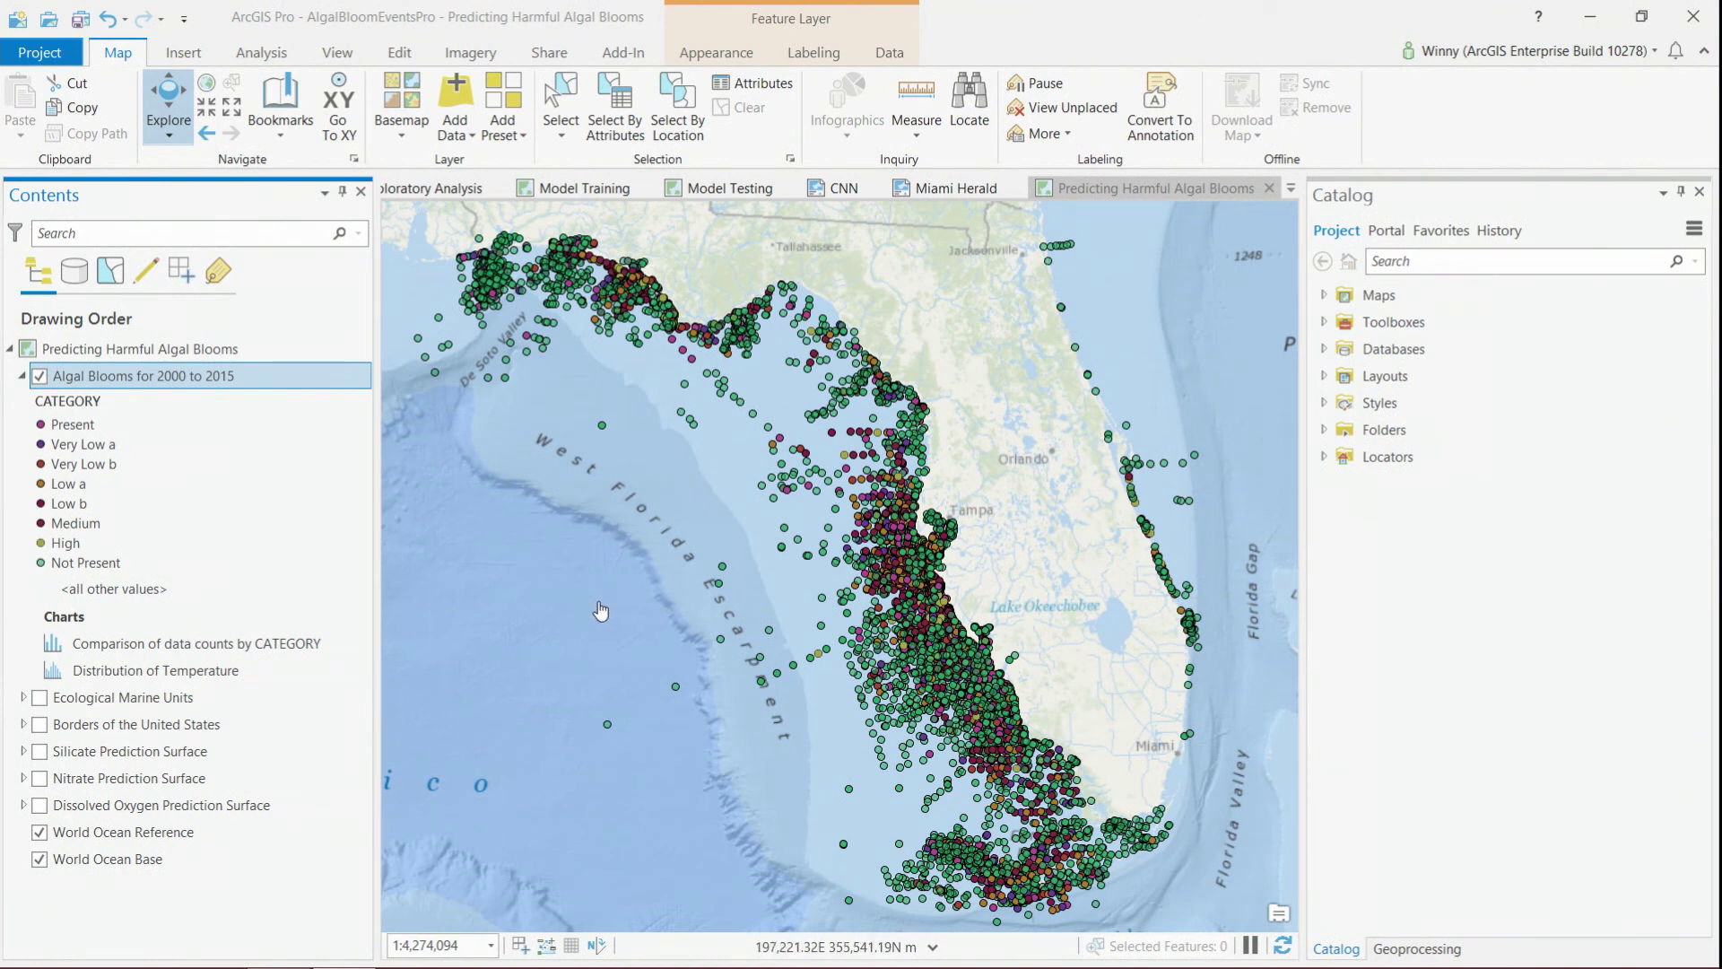
- Make the Ecological Marine Units layer visible and review the ocean measurement fields in its attribute table
click(41, 699)
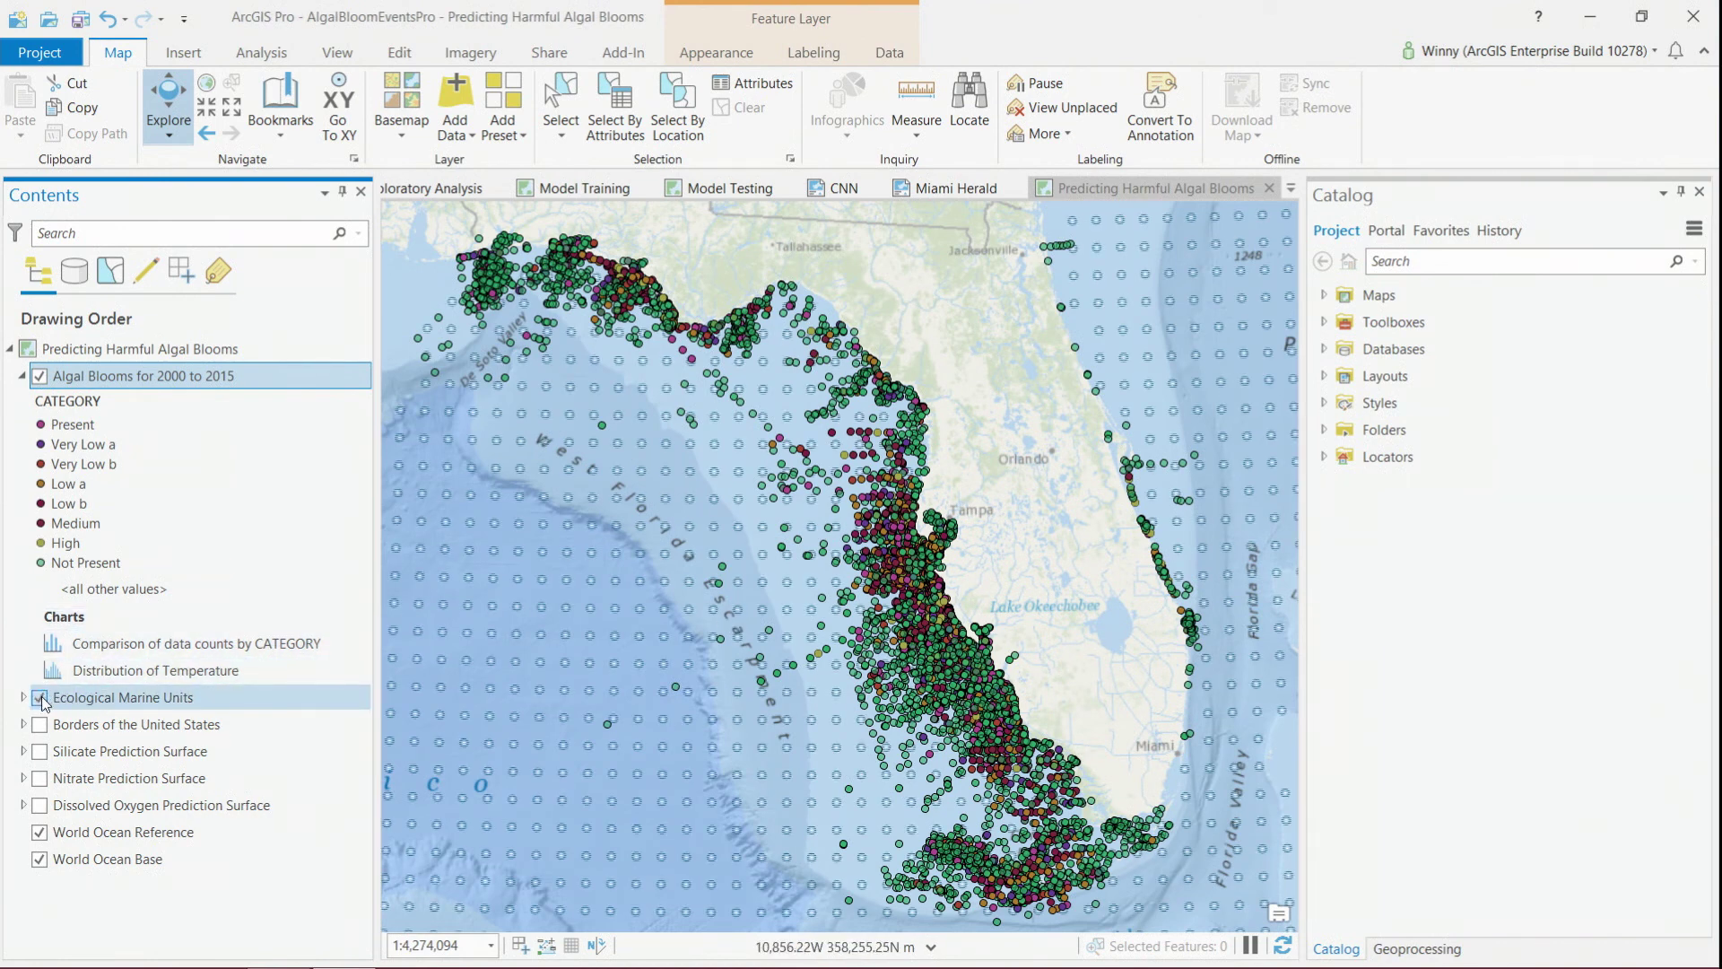
right_click(233, 702)
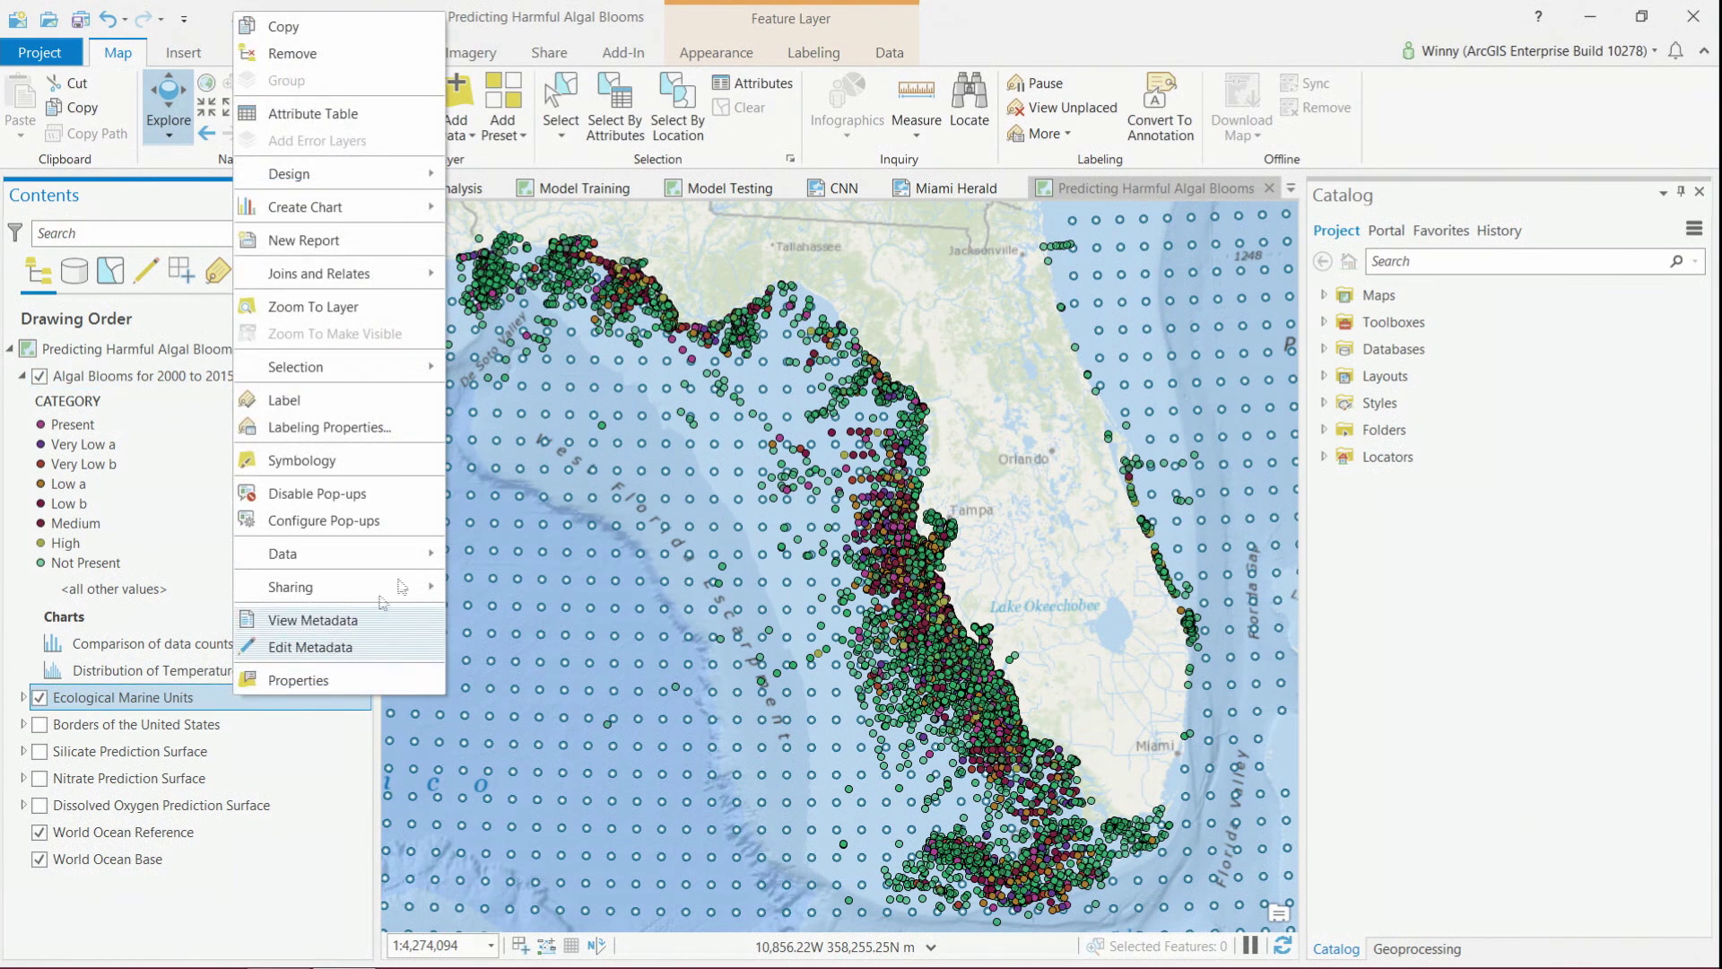
click(399, 126)
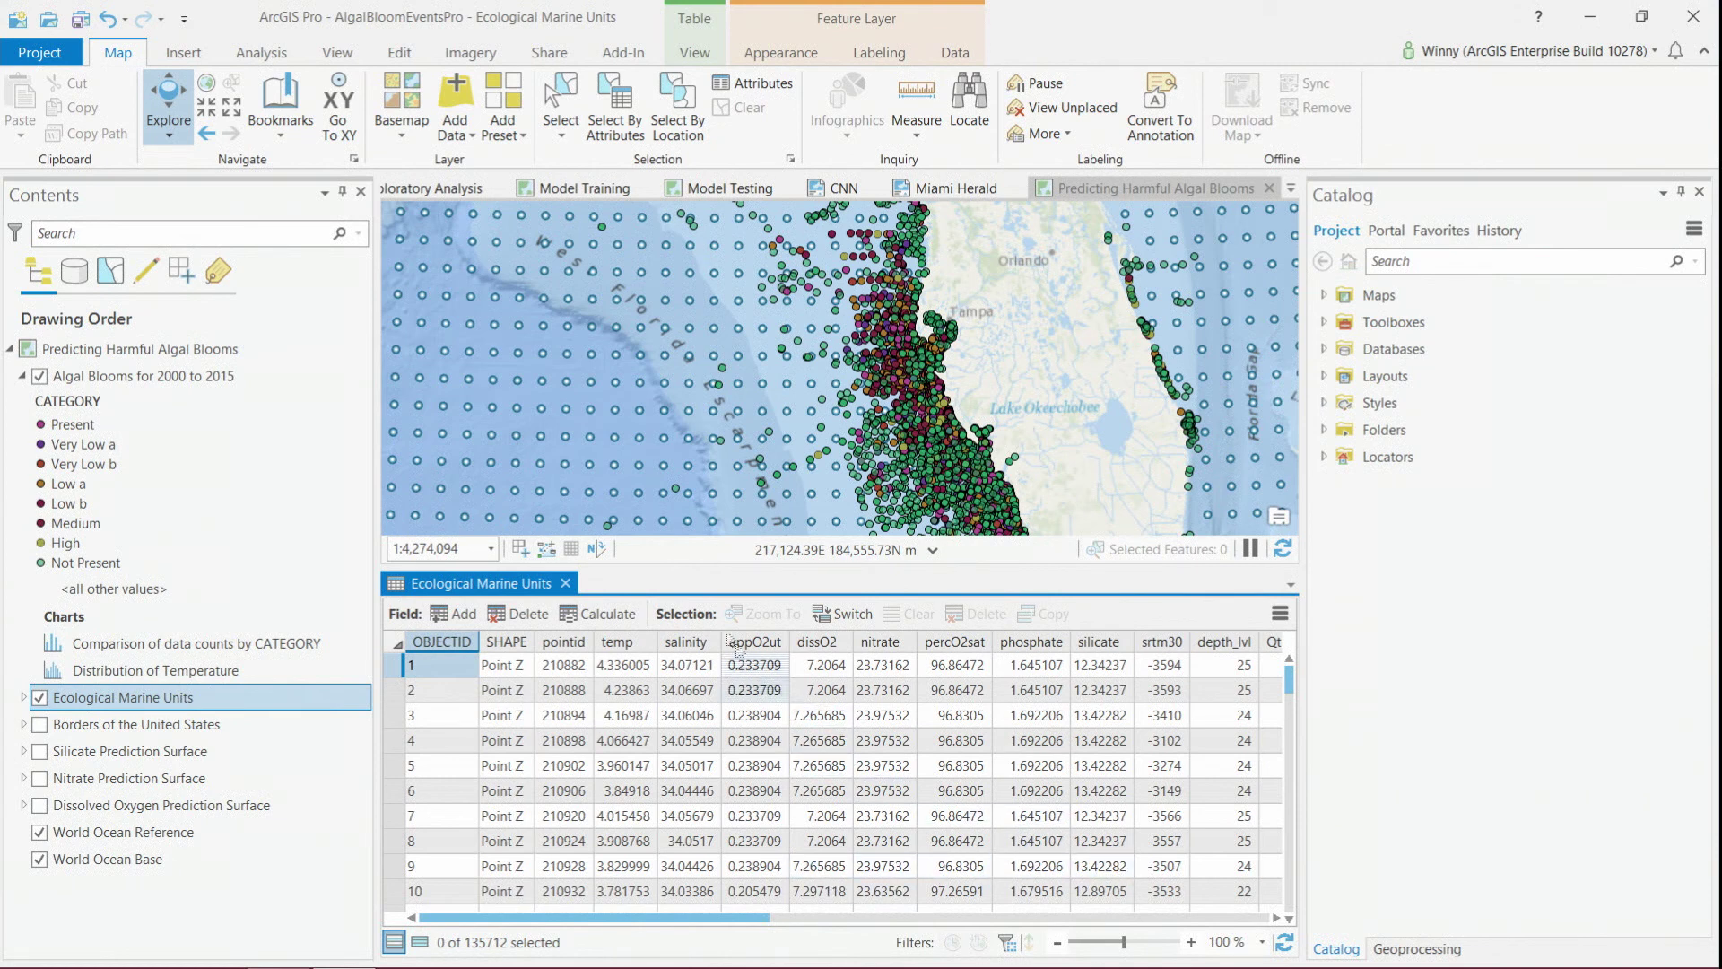
click(565, 583)
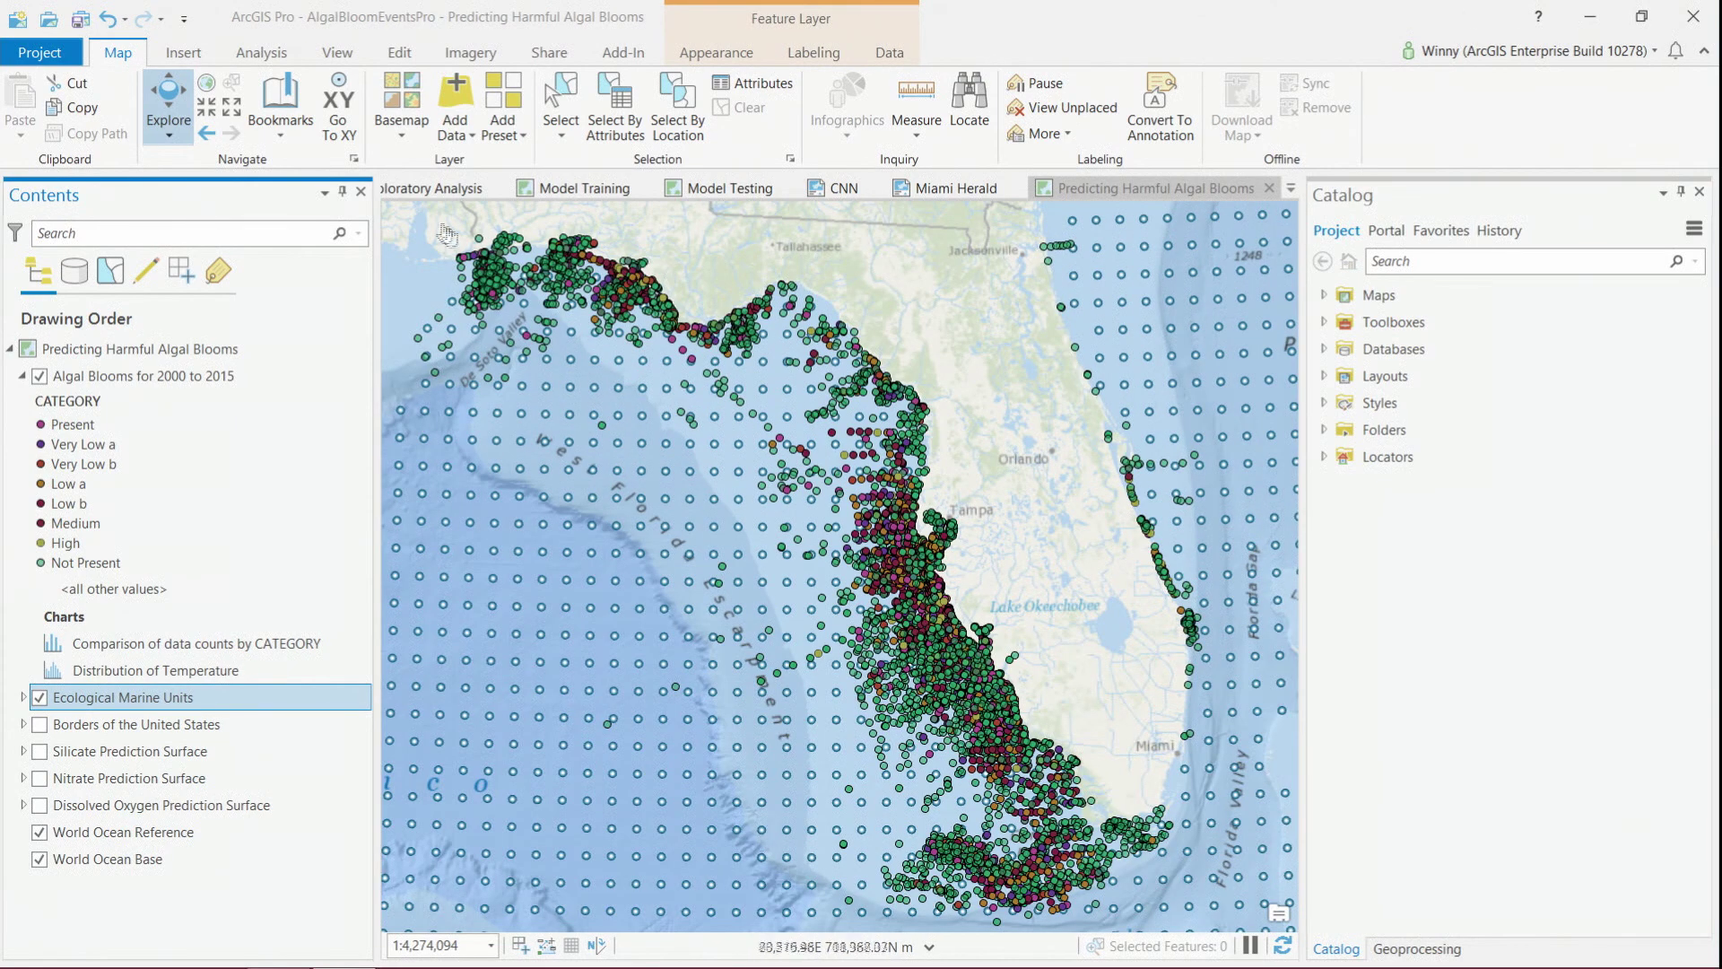
- View the extent of the Ecological Marine Units at the EMU Spread bookmark and return to Full Map Extent
click(280, 106)
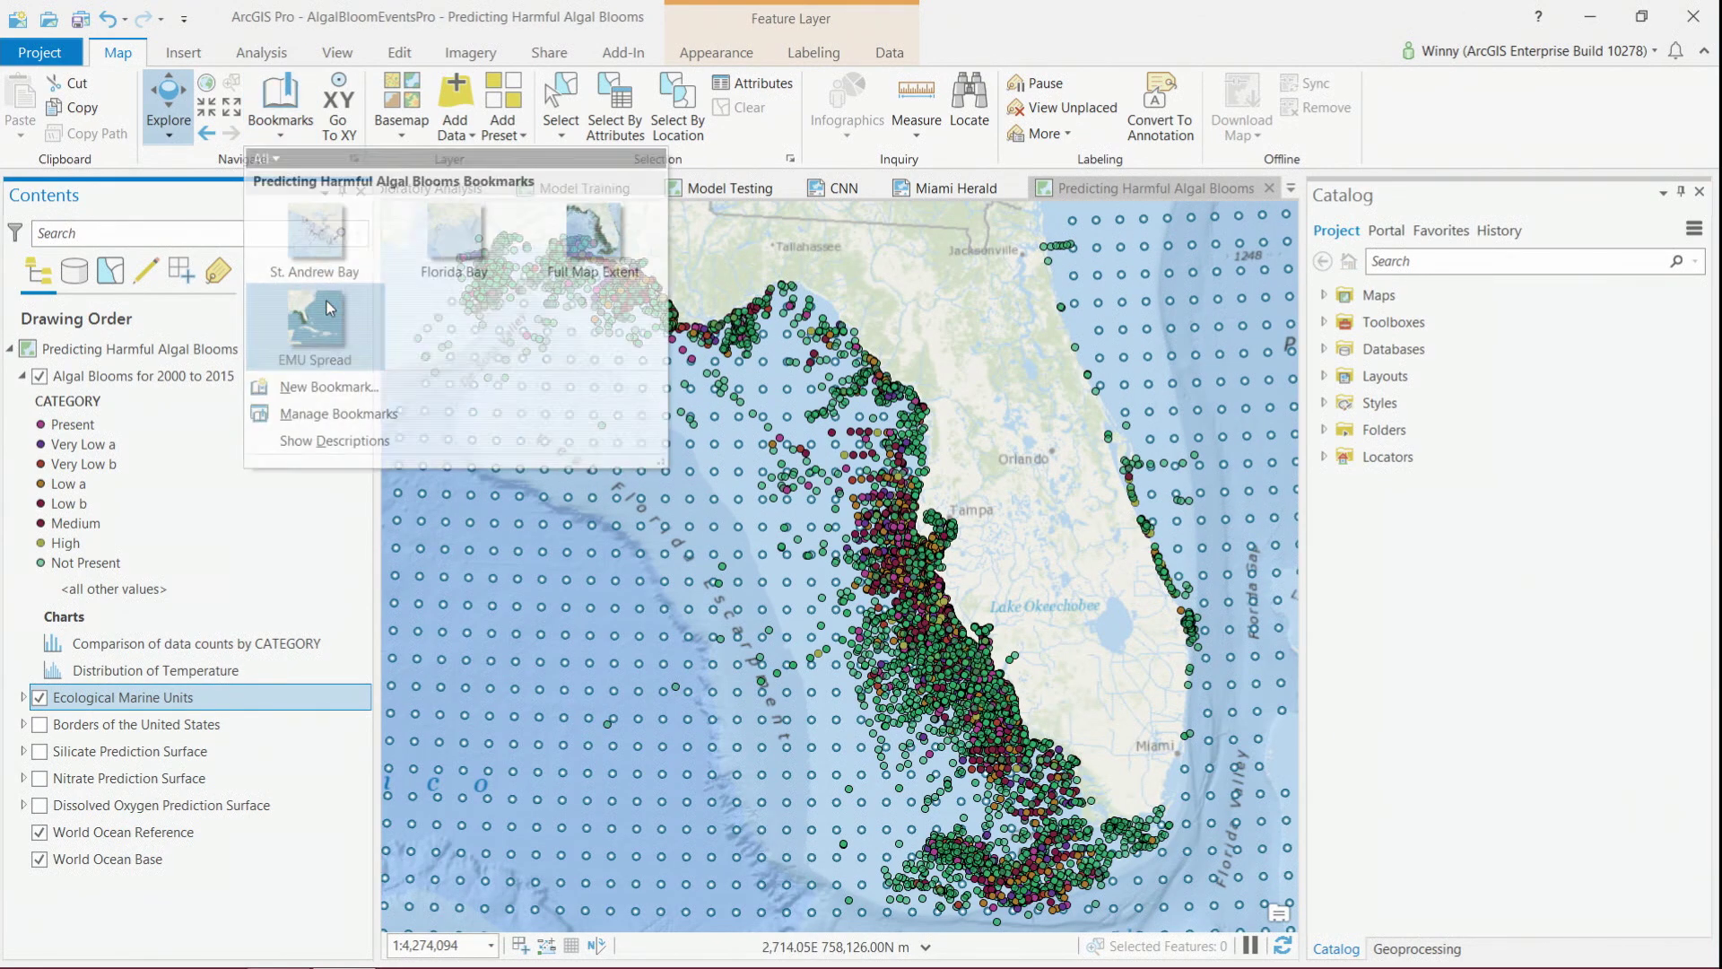
click(315, 324)
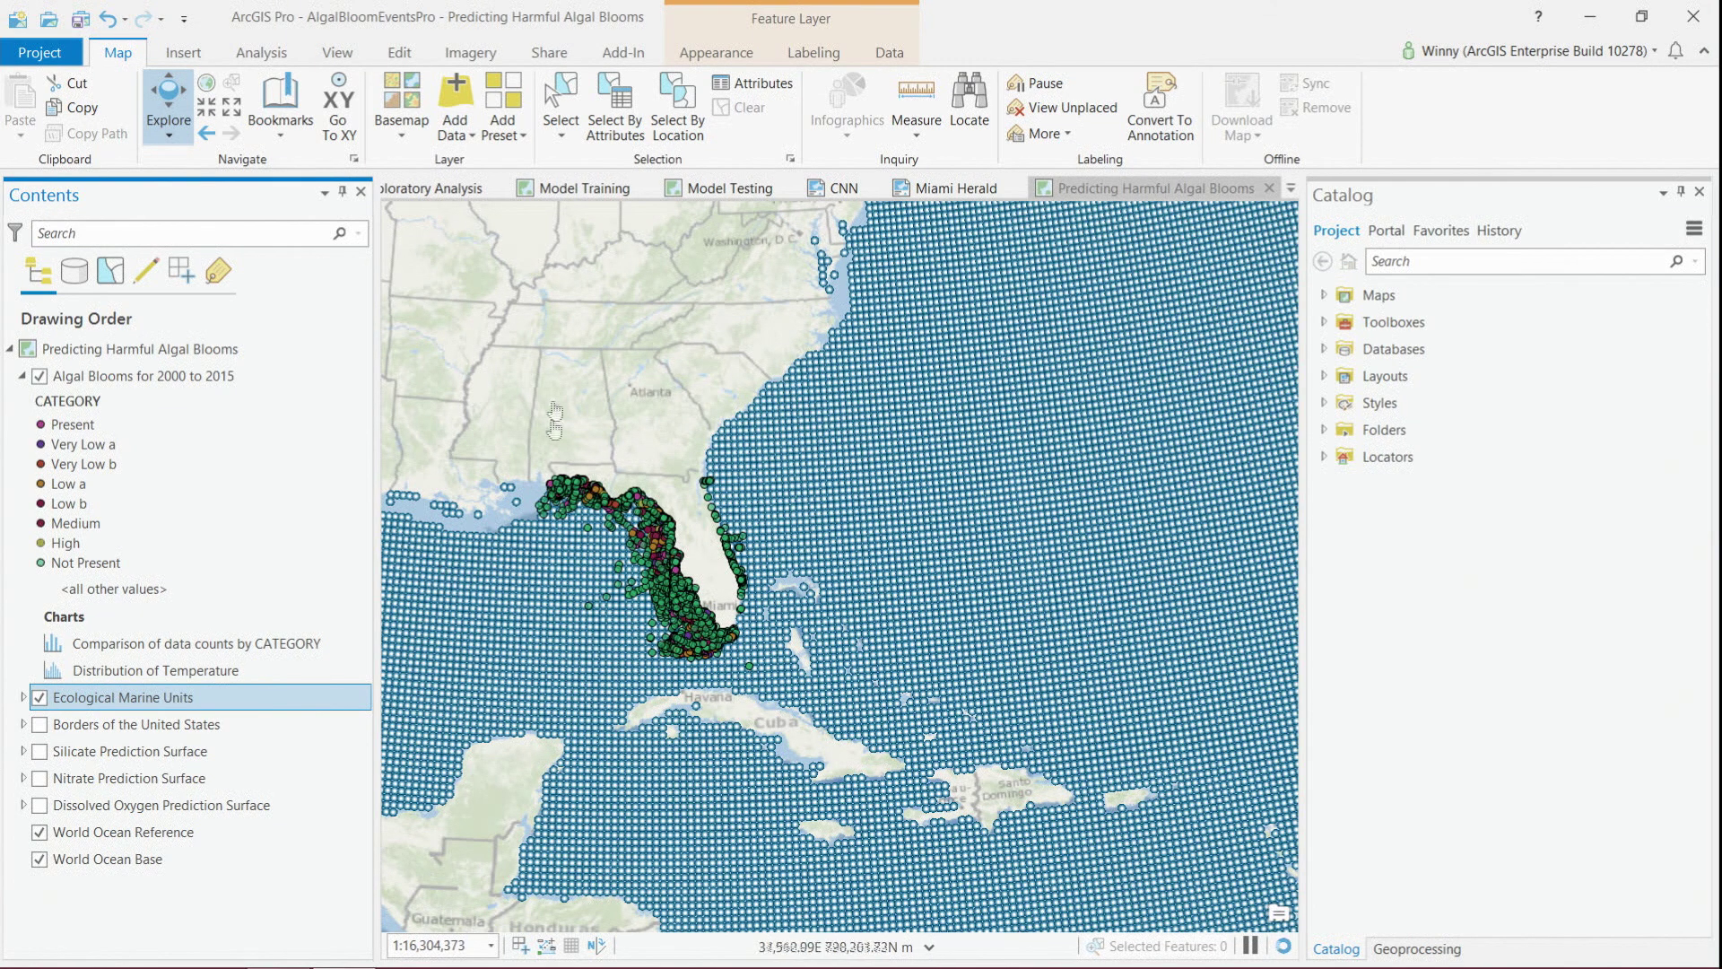
click(284, 137)
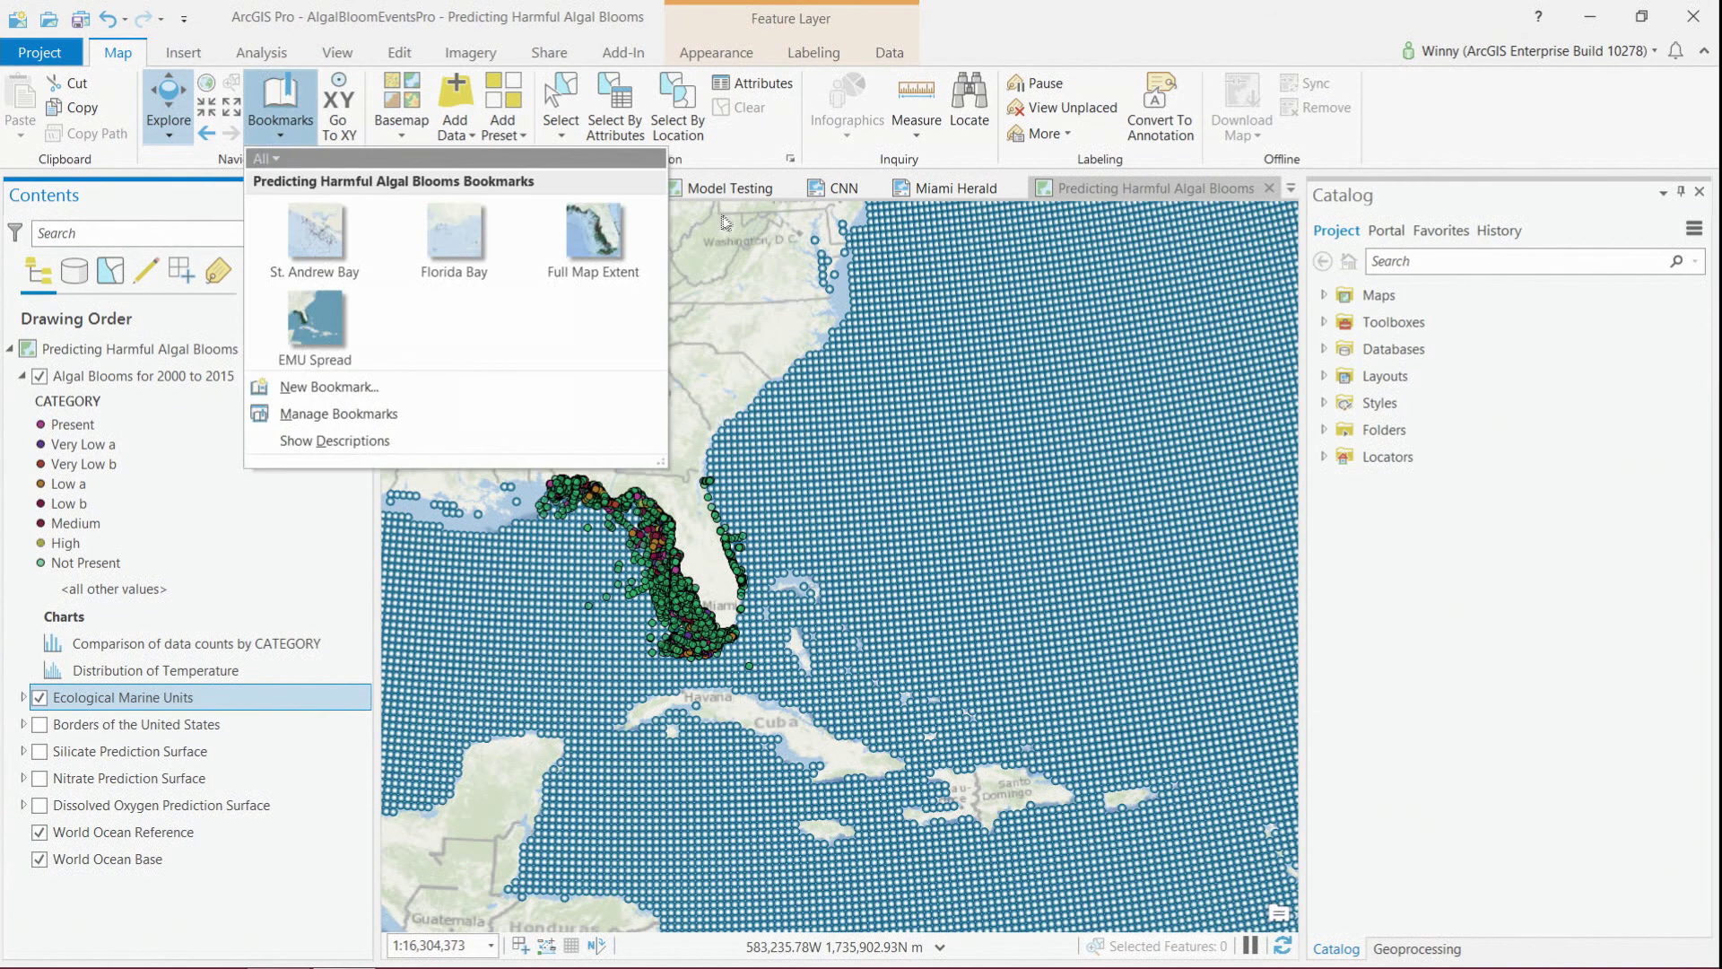
click(595, 240)
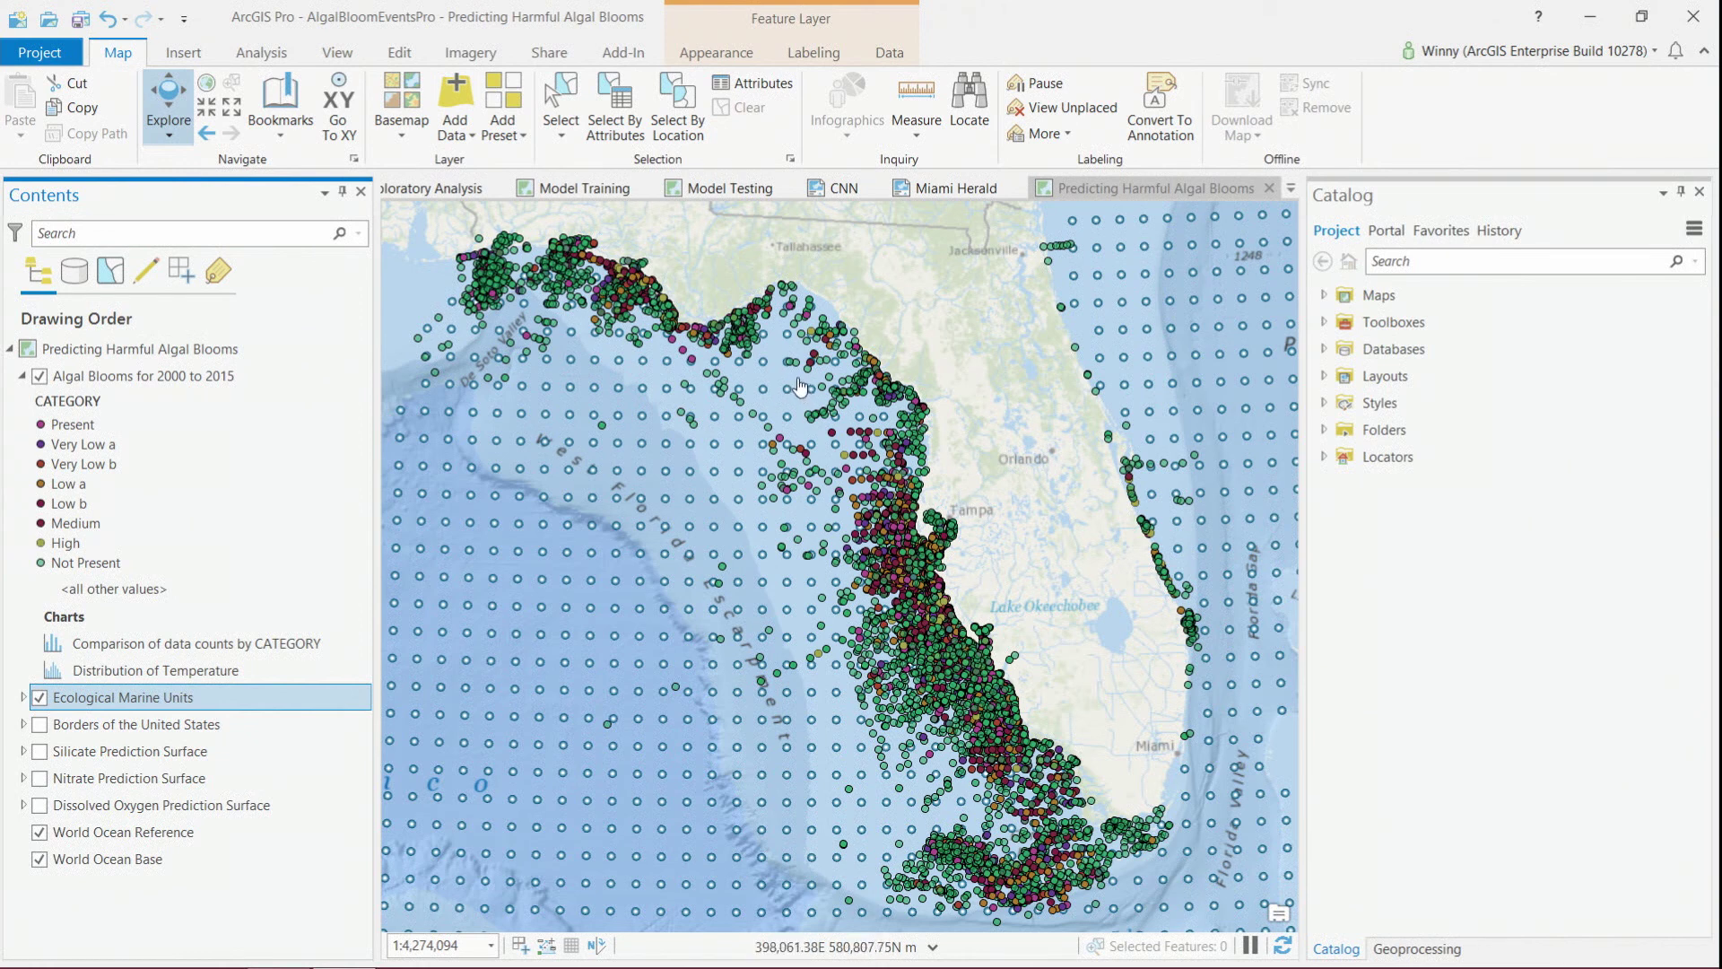
- Reopen the past Empirical Bayesian Kriging run for nitrate from the geoprocessing history to review its parameters
click(1491, 230)
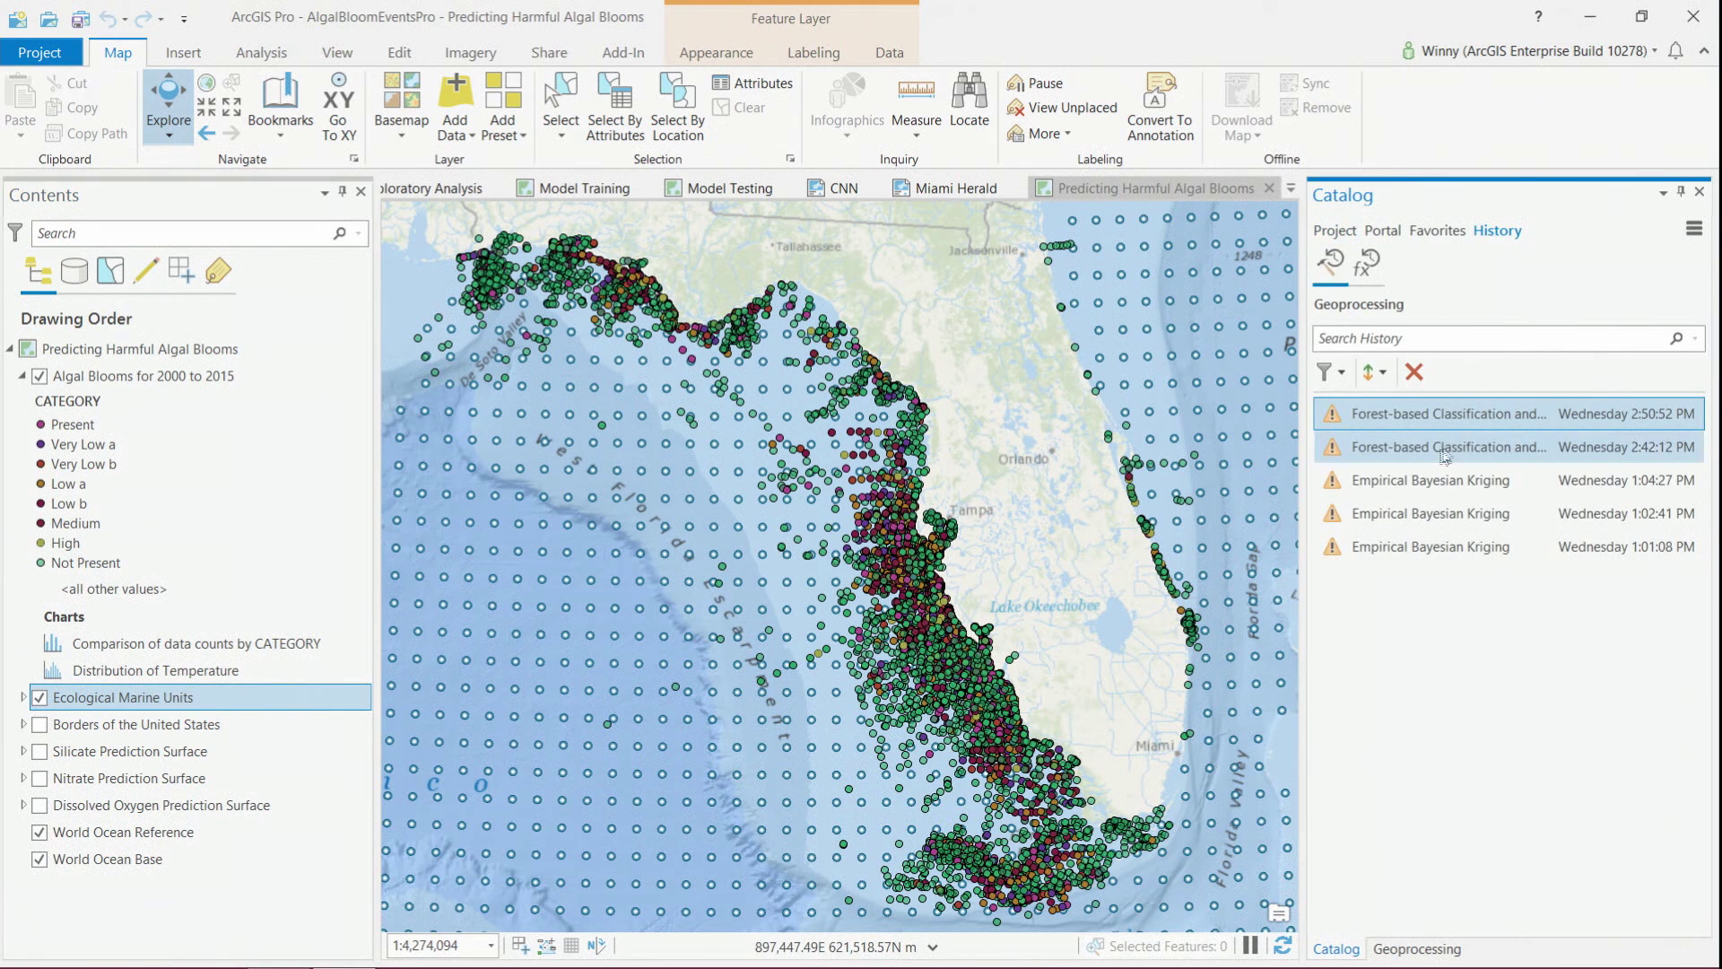
double_click(1424, 480)
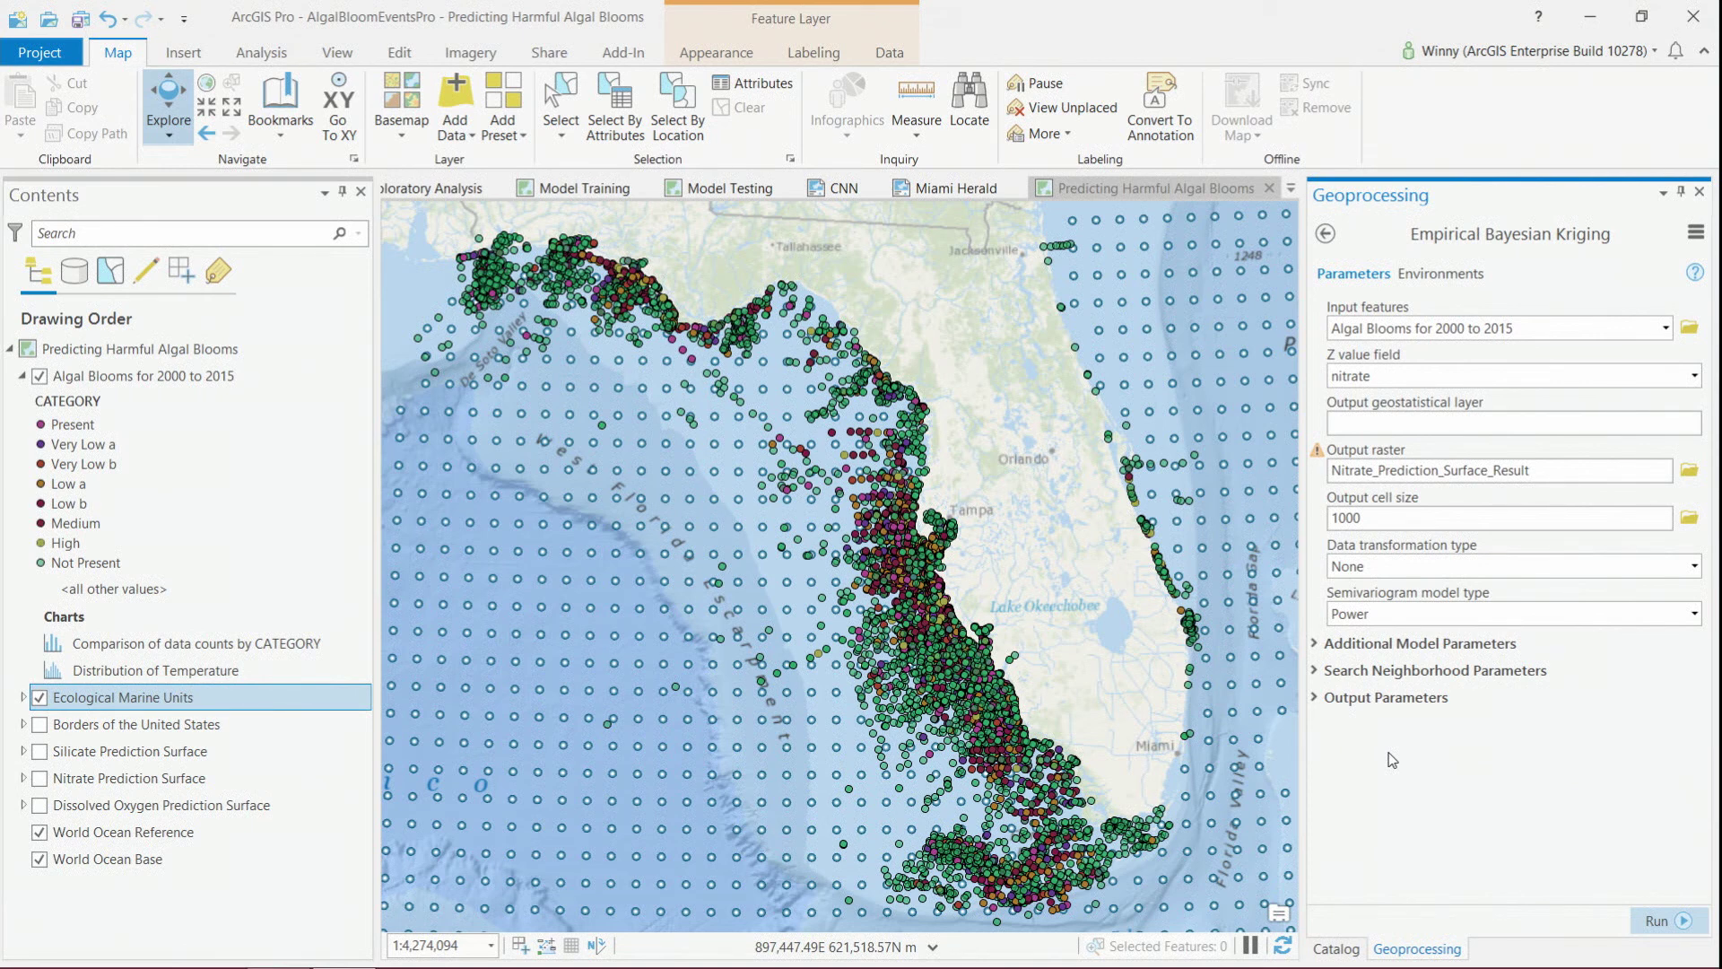
- Make the Dissolved Oxygen, Nitrate and Silicate Prediction Surface layers and the Borders of the United States layer visible
click(40, 804)
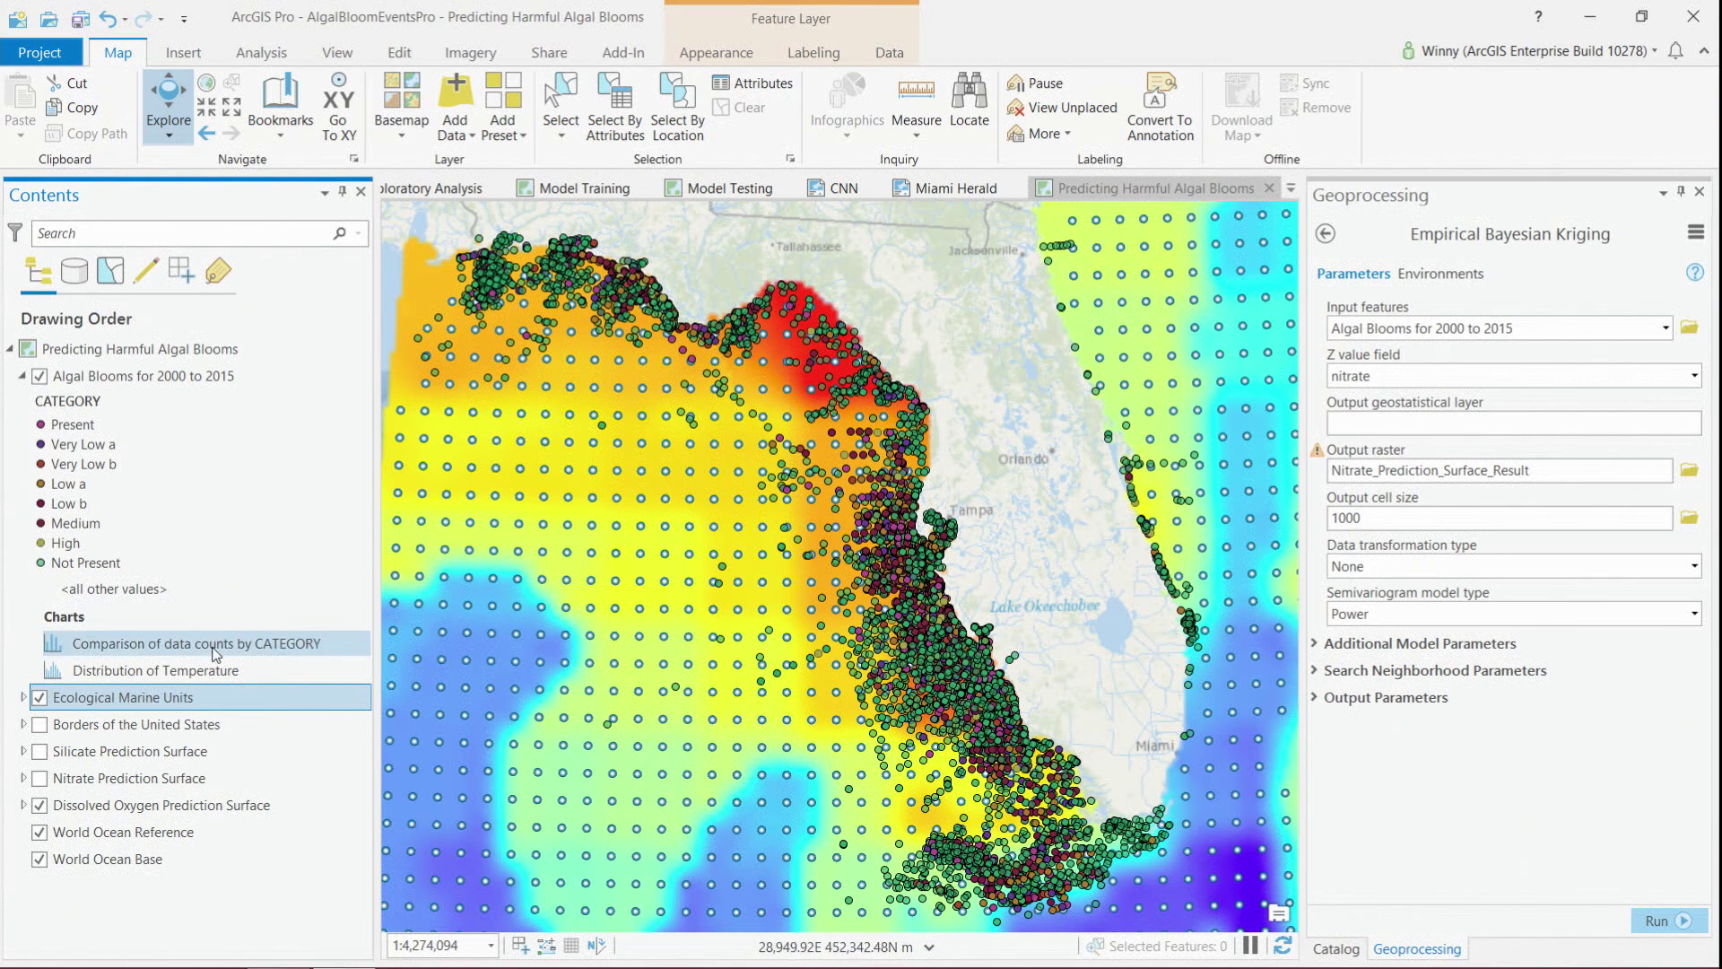
click(41, 779)
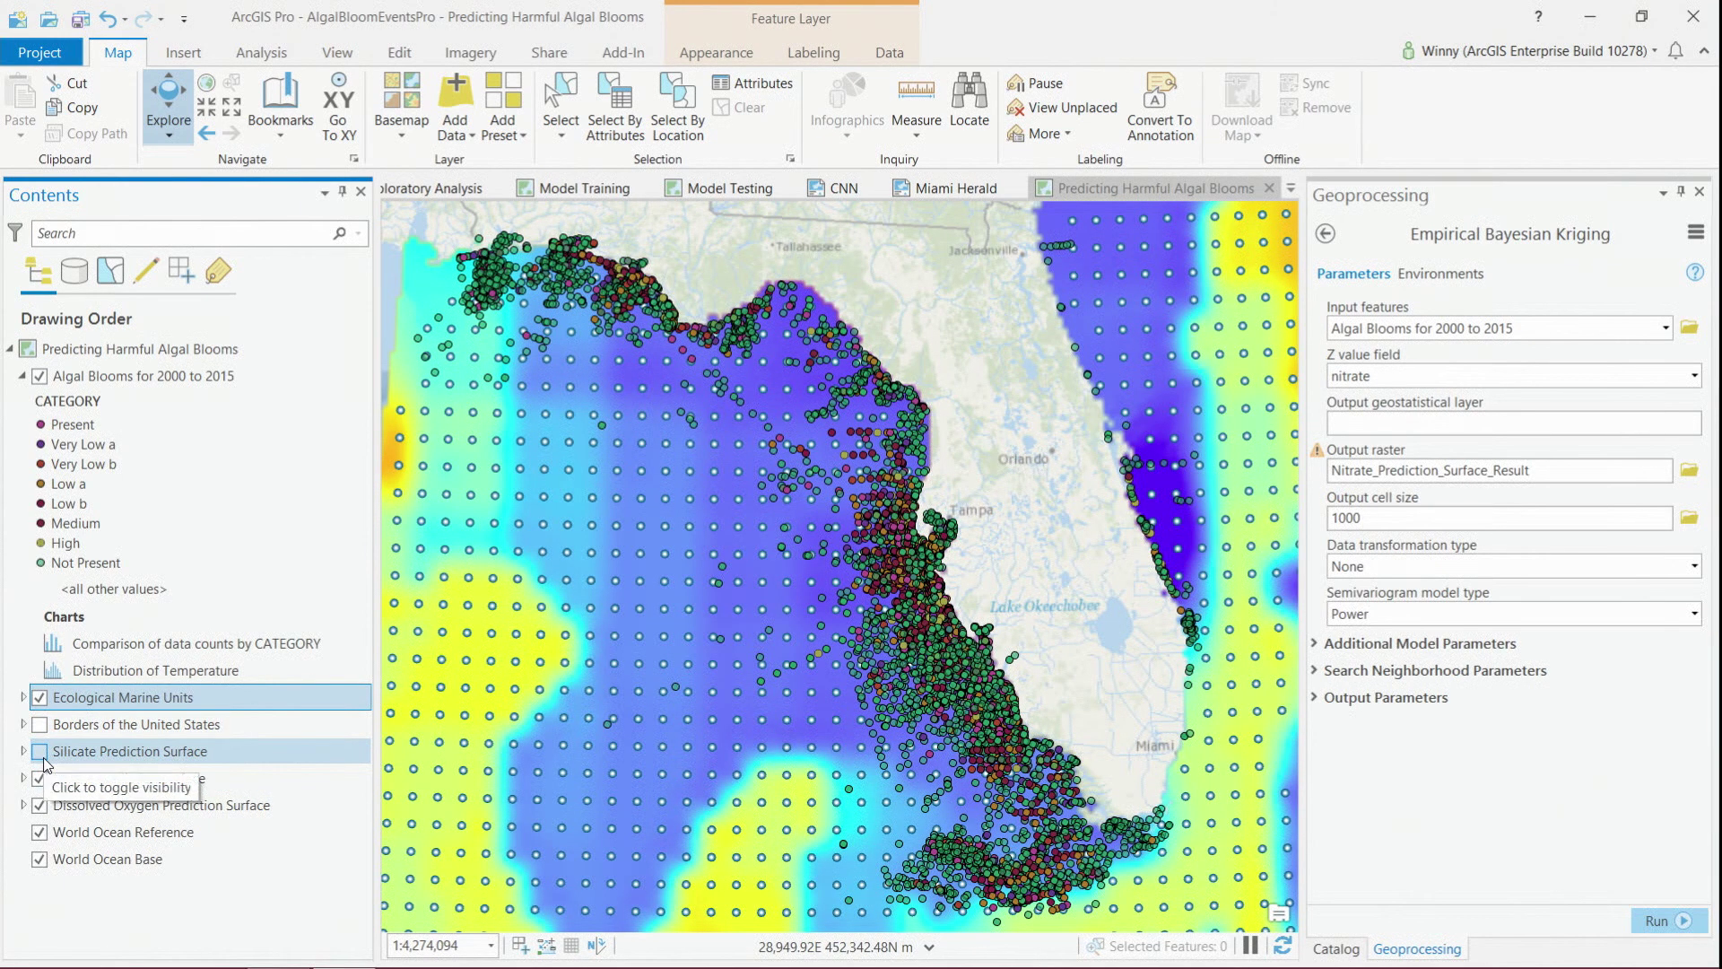
click(39, 751)
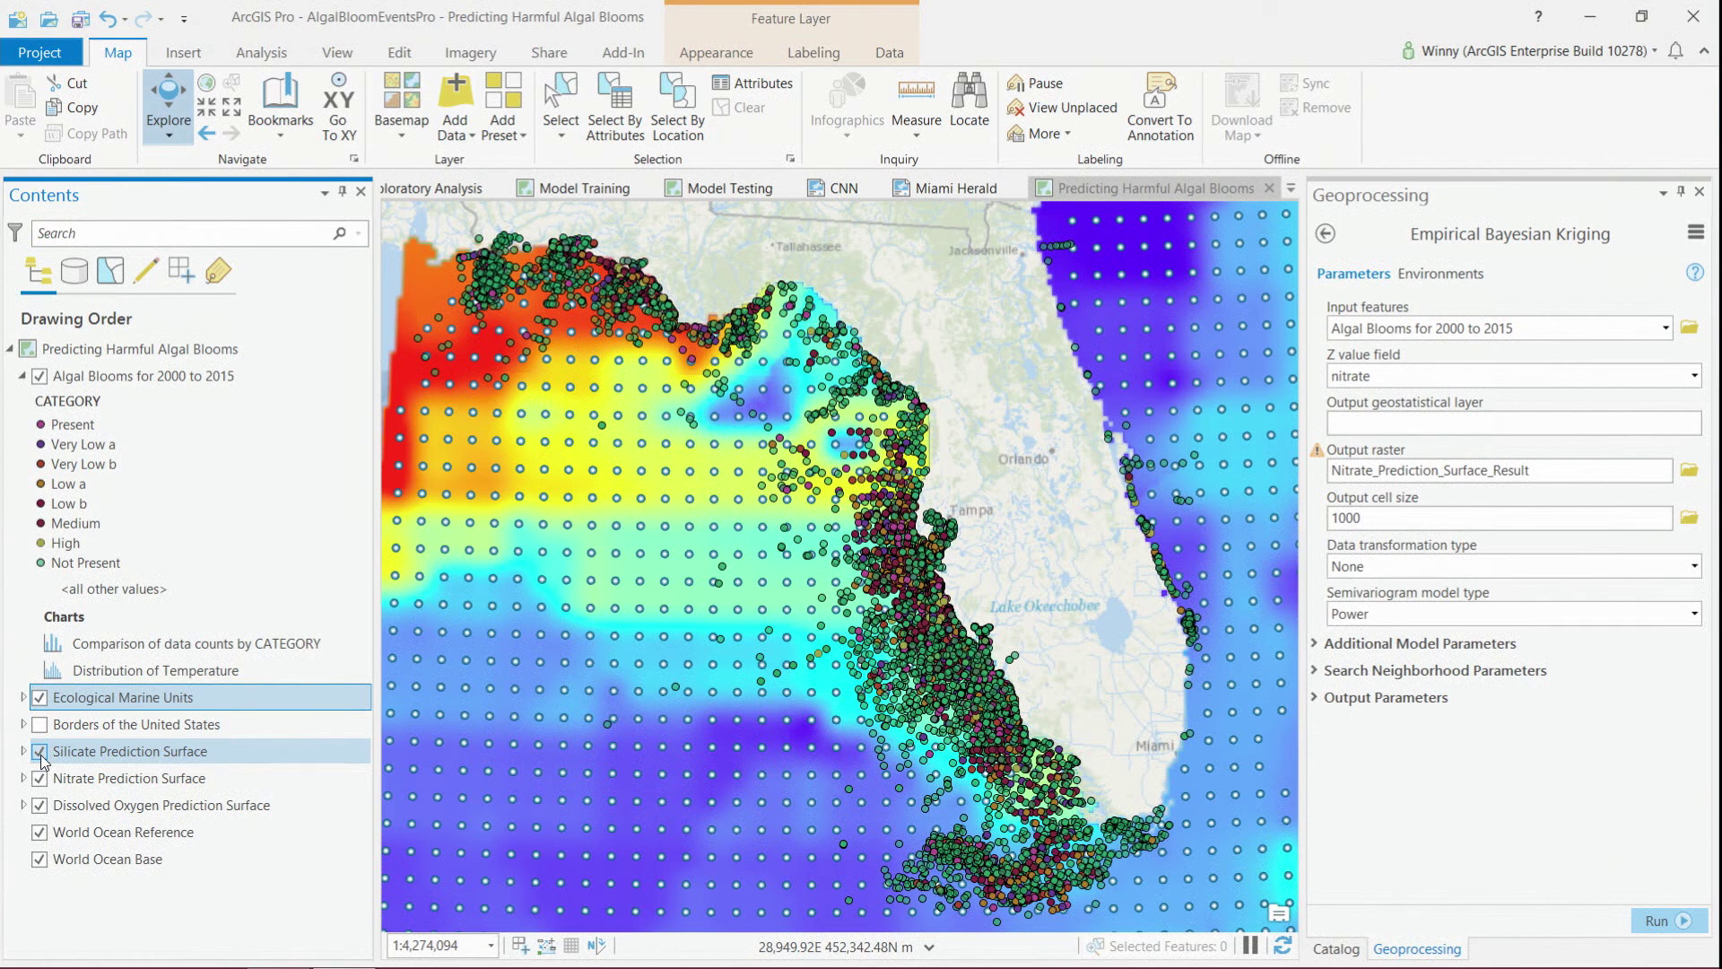
click(39, 725)
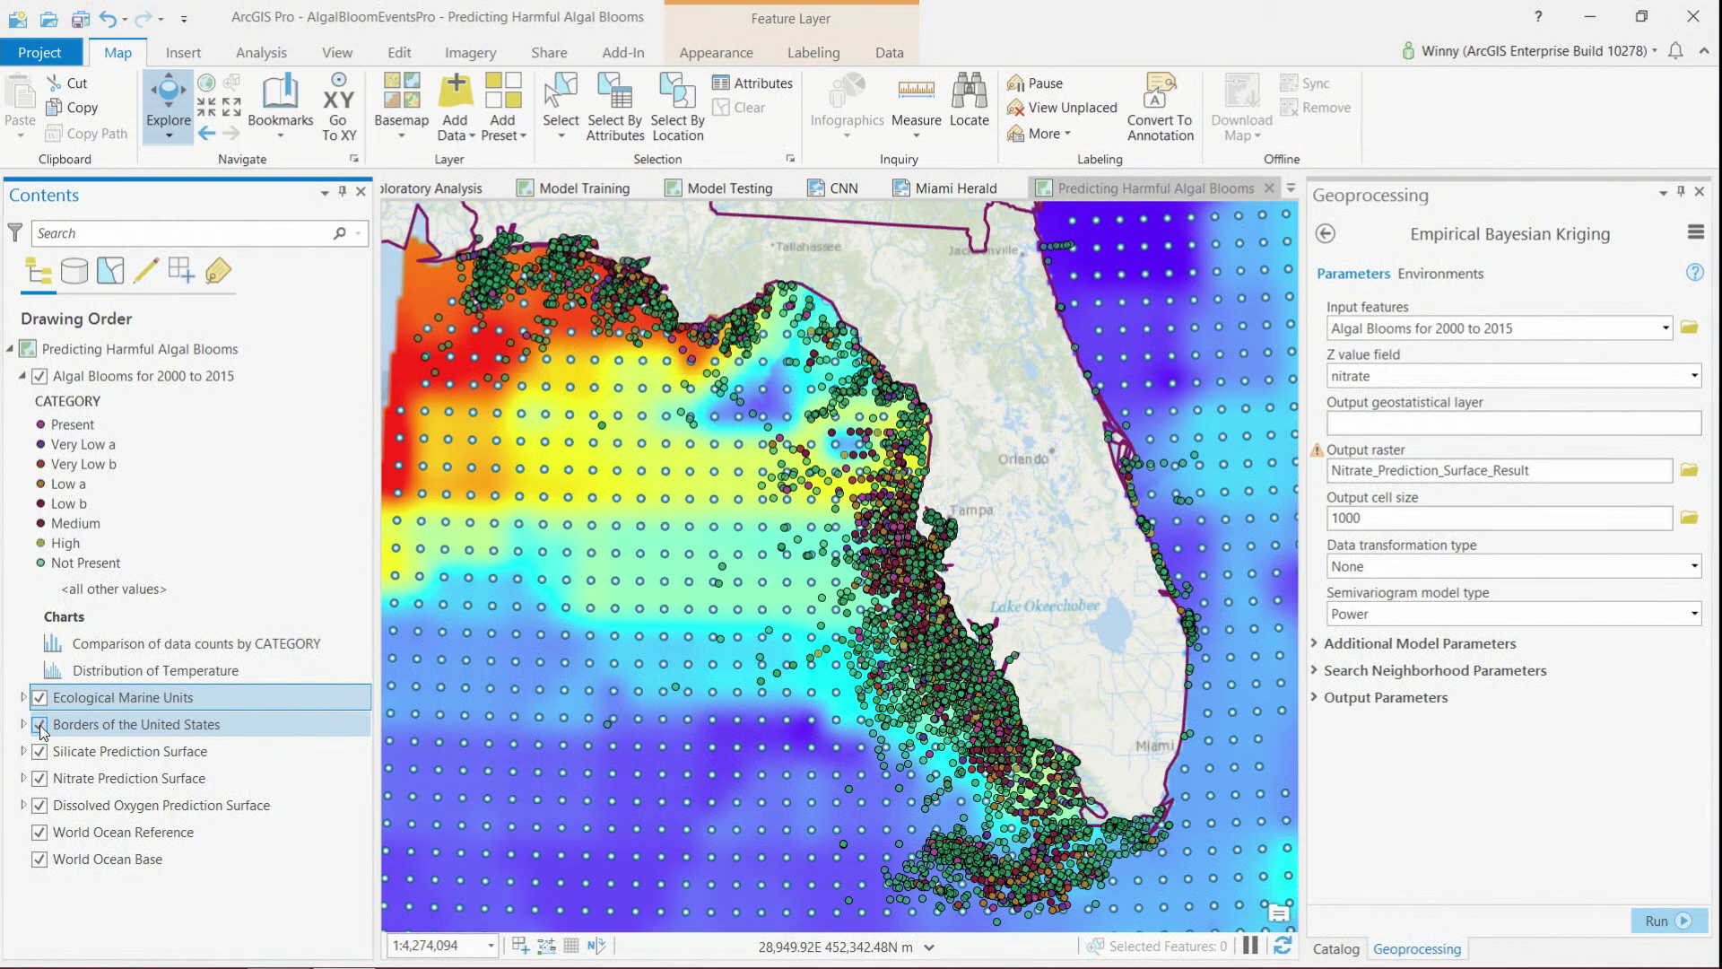
- Locate the Forest-based Classification and Regression tool under Modeling Spatial Relationships in Spatial Statistics Tools and read its description
click(1325, 236)
scroll(1633, 583, down, 5)
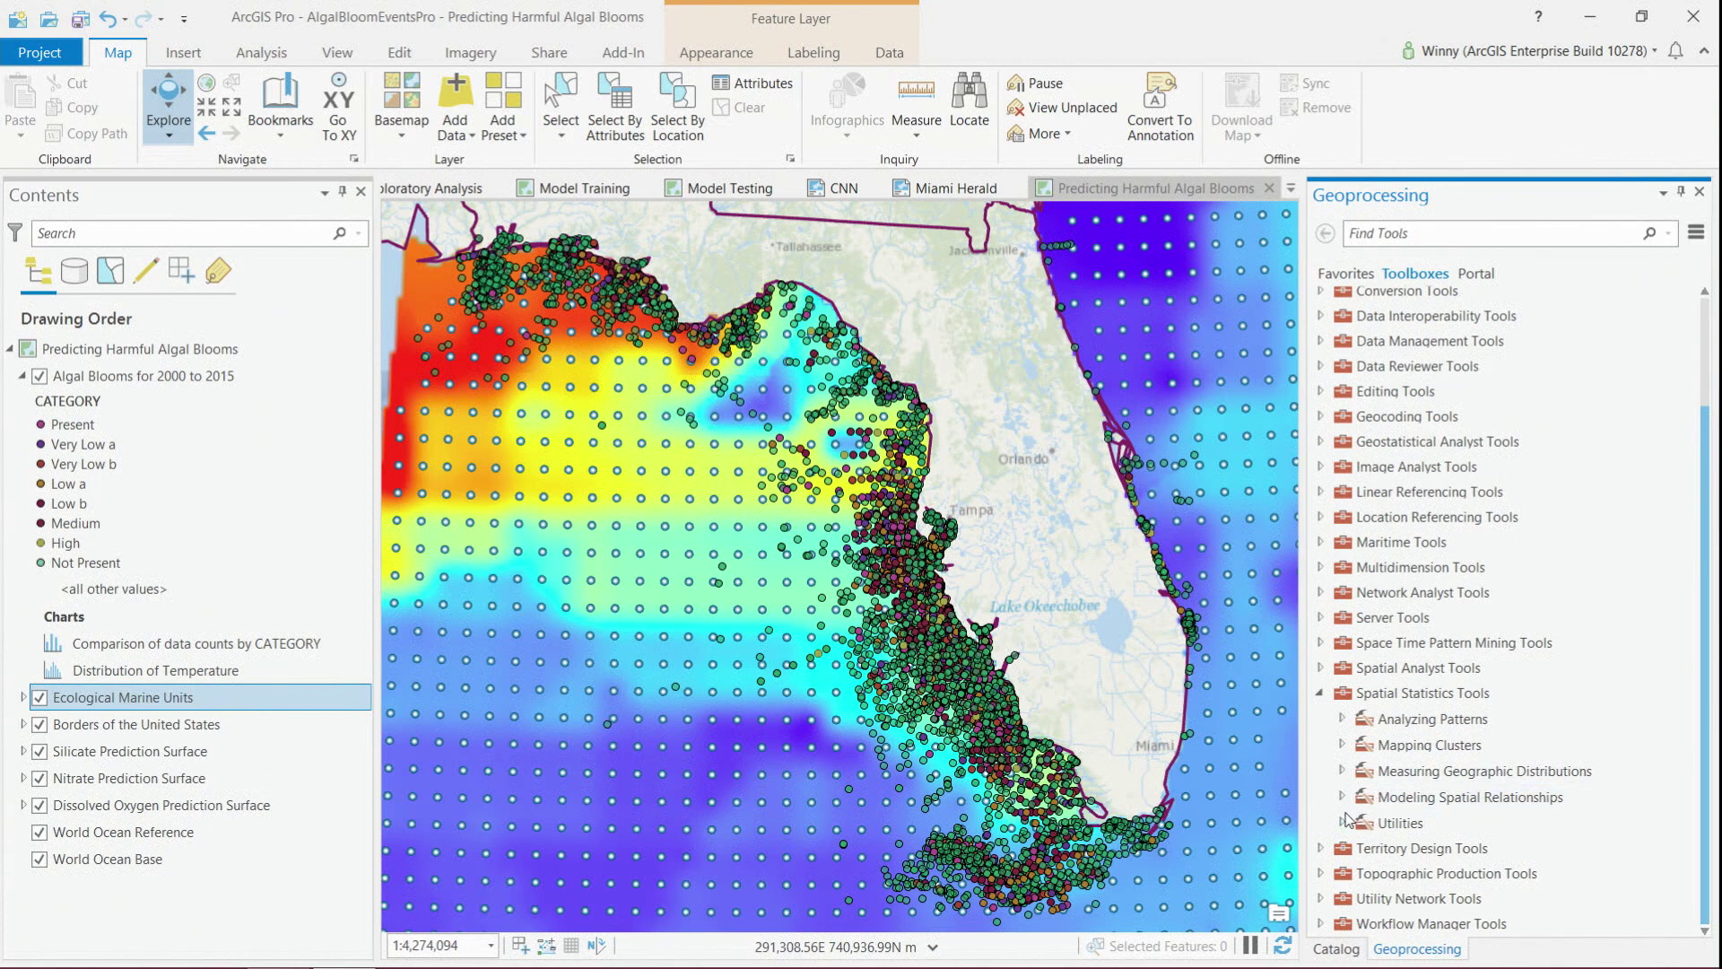
click(1341, 796)
scroll(1674, 740, down, 4)
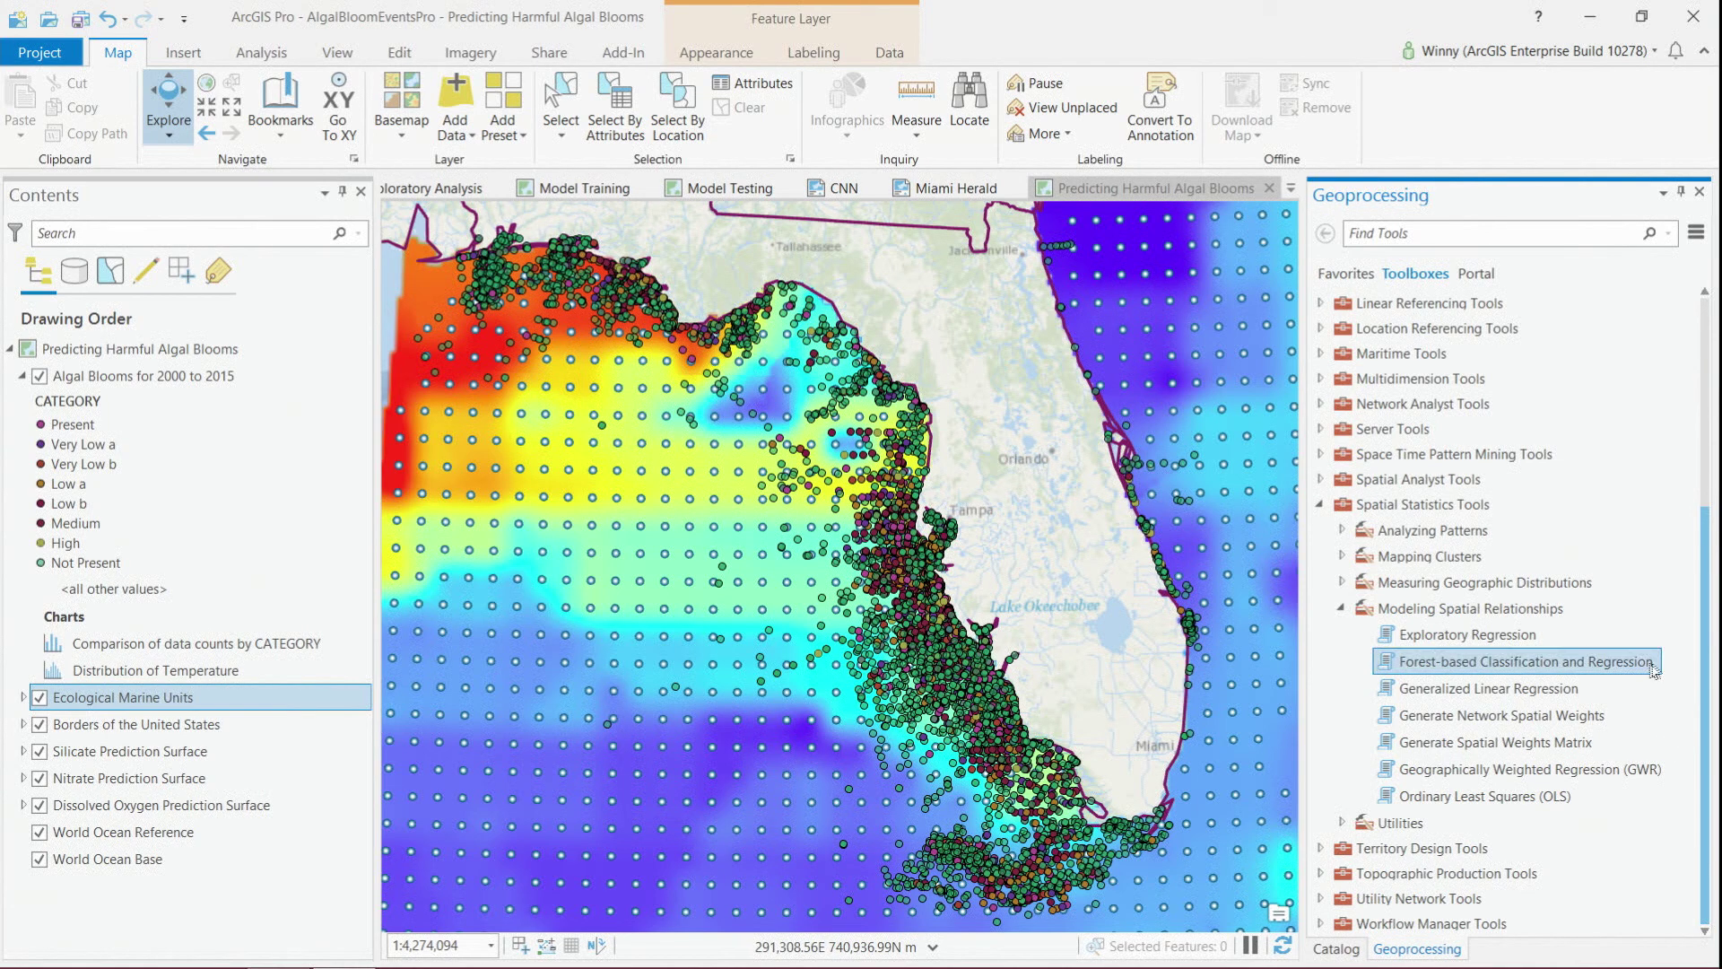
mouse_move(1653, 669)
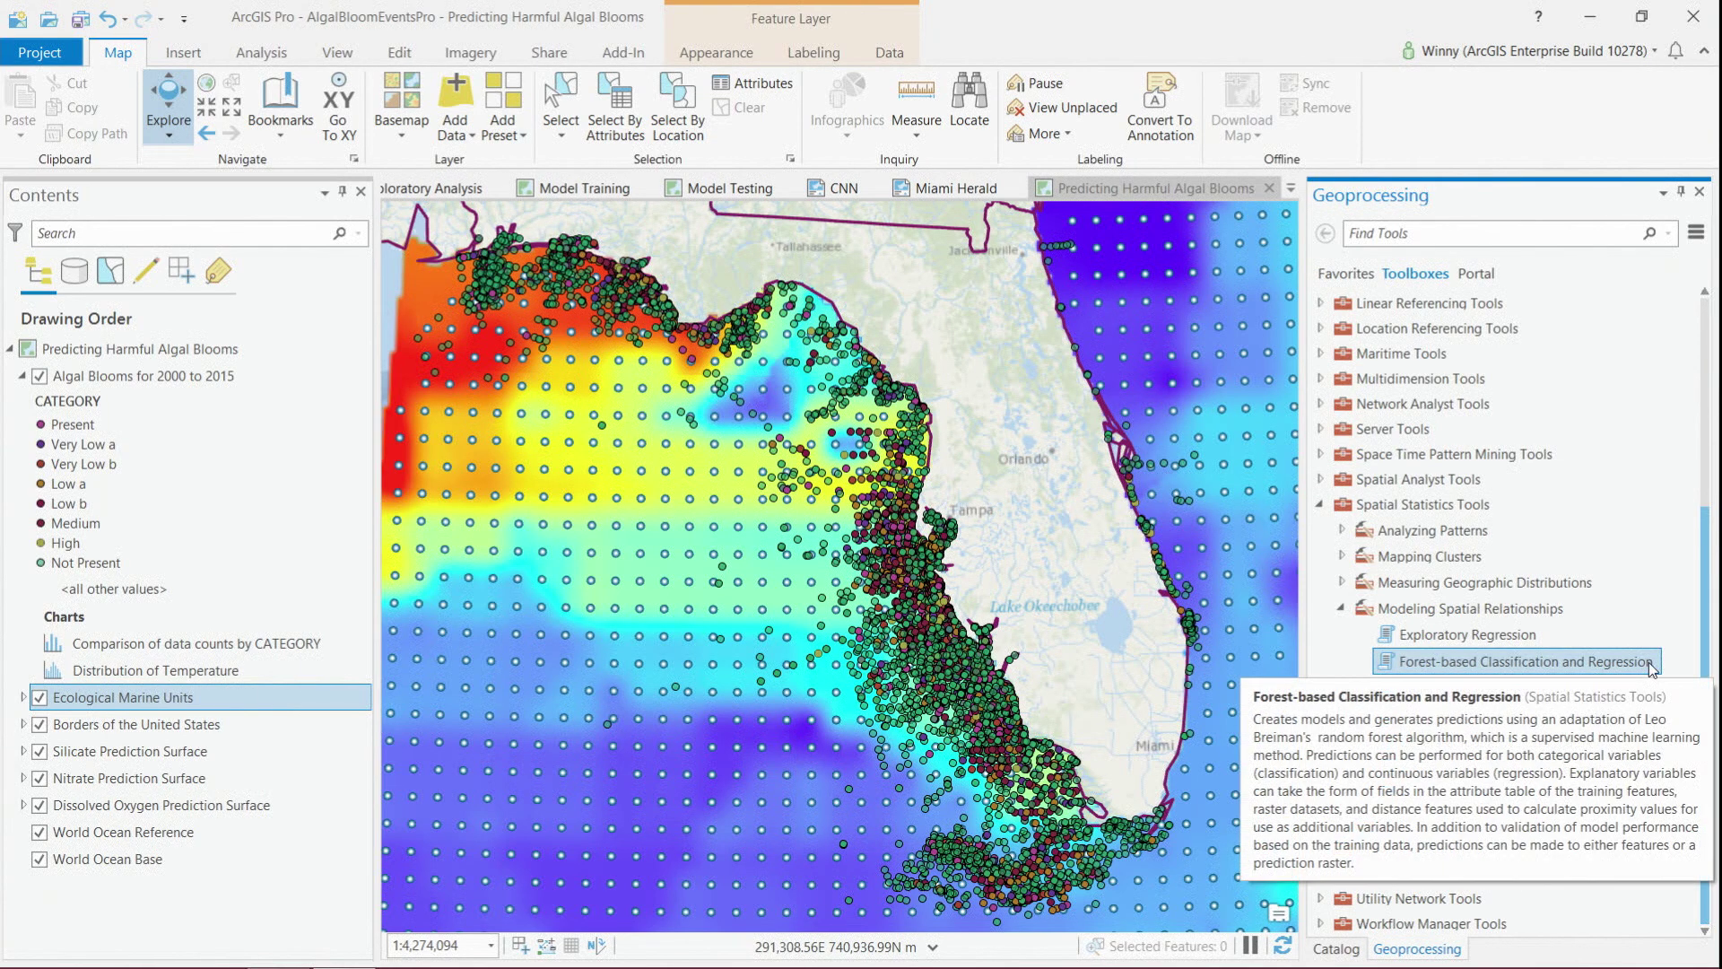
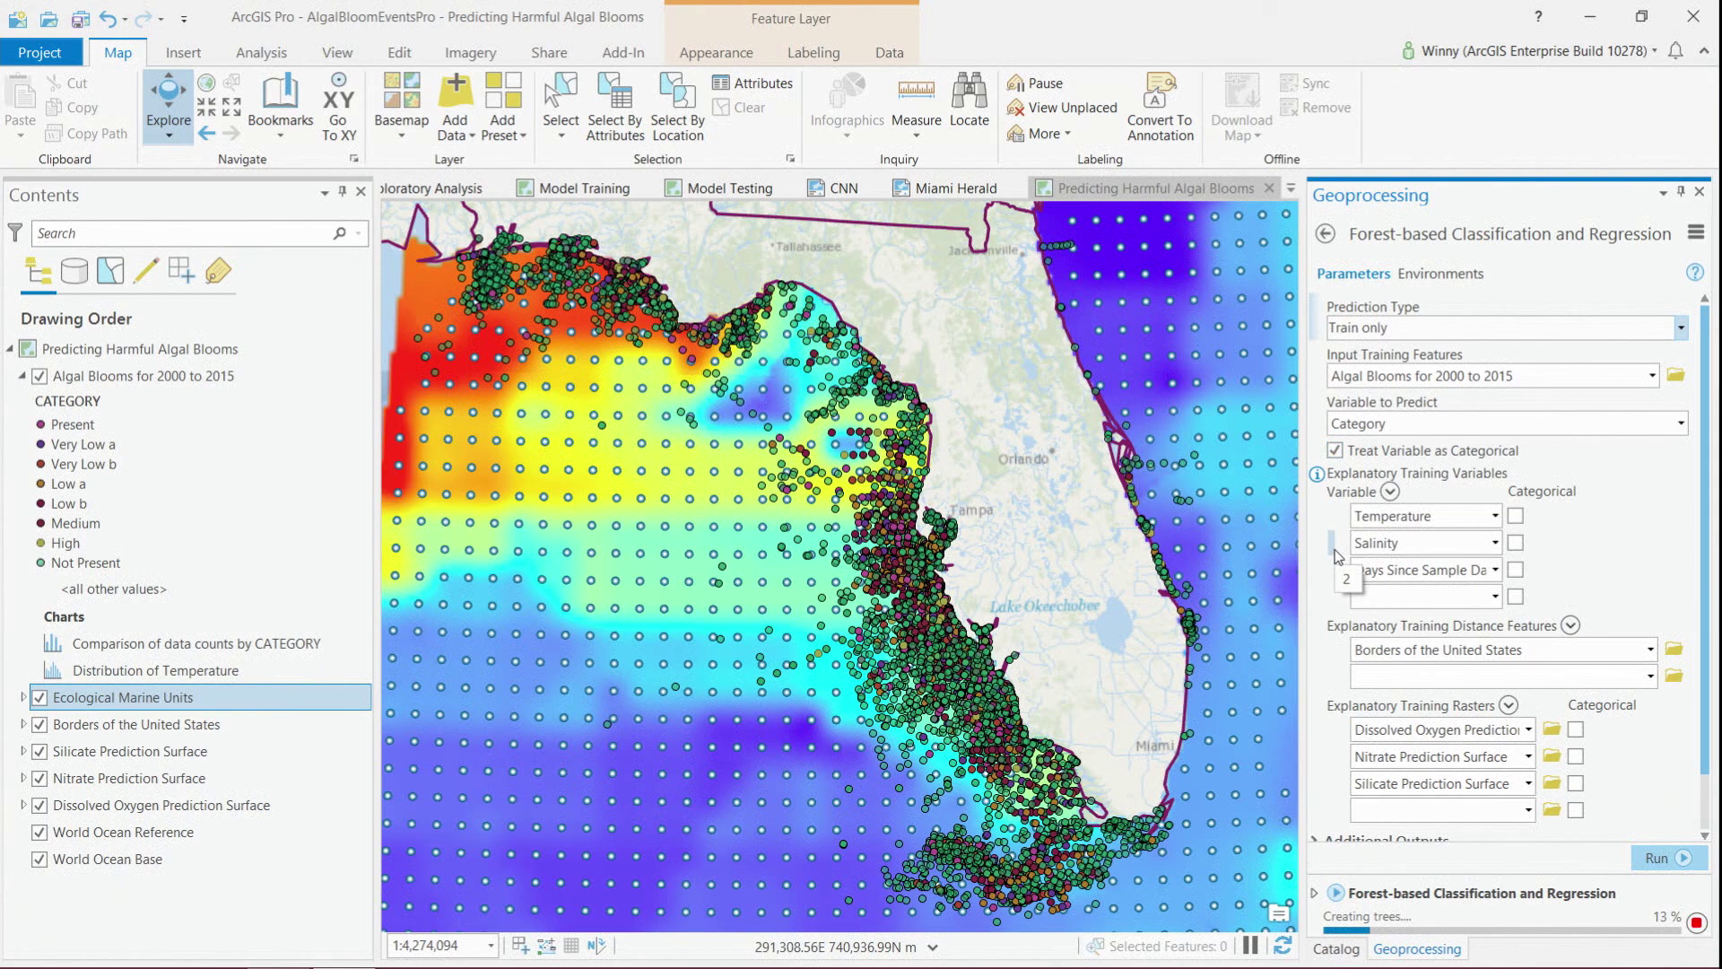
- Review the tool's explanatory training variables, distance features and rasters, and expand the Advanced Forest Options to examine their settings
scroll(1331, 538, down, 1)
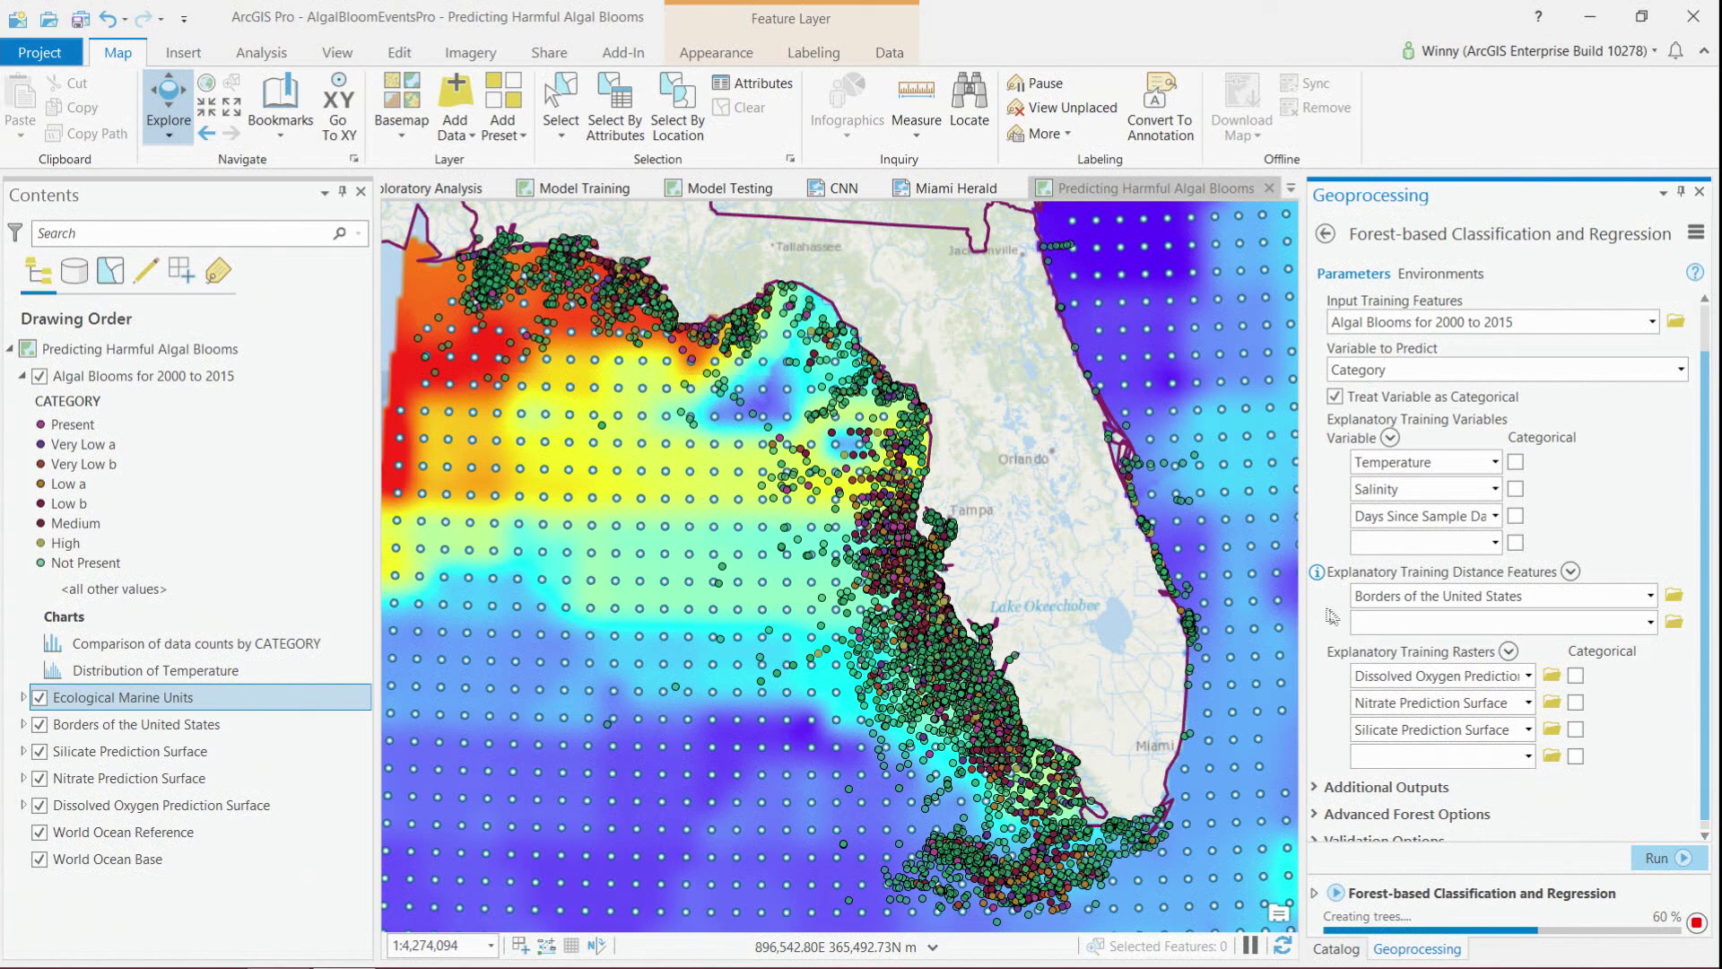
scroll(1669, 592, down, 1)
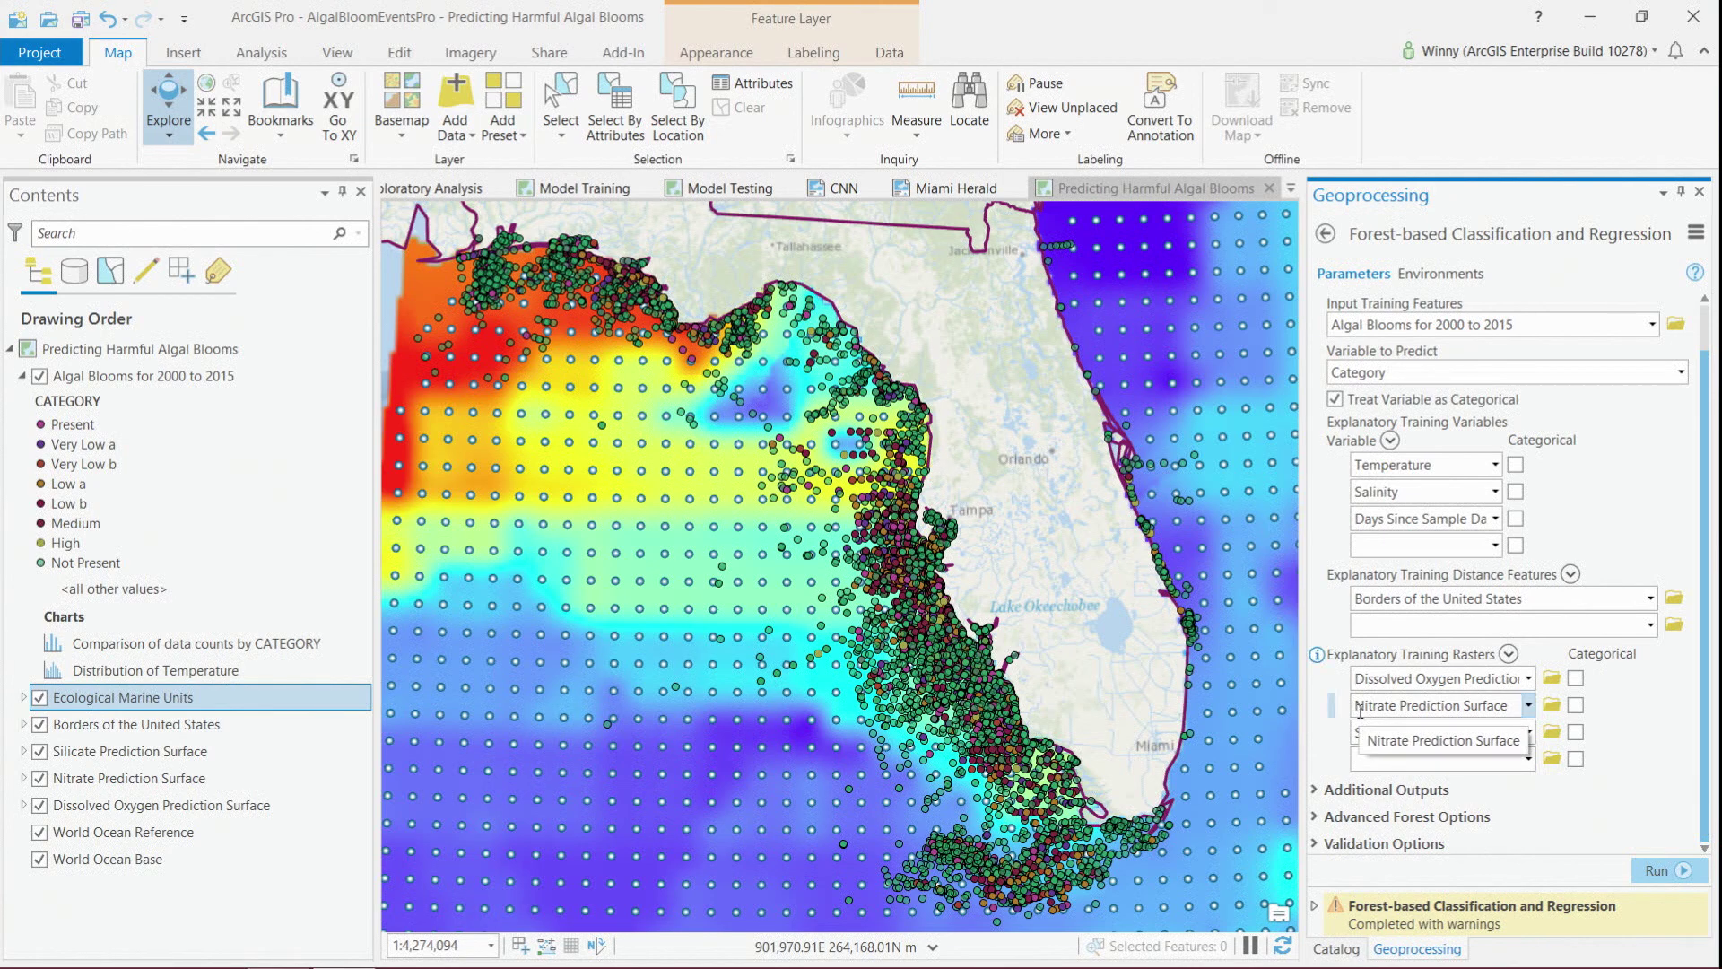
click(1319, 818)
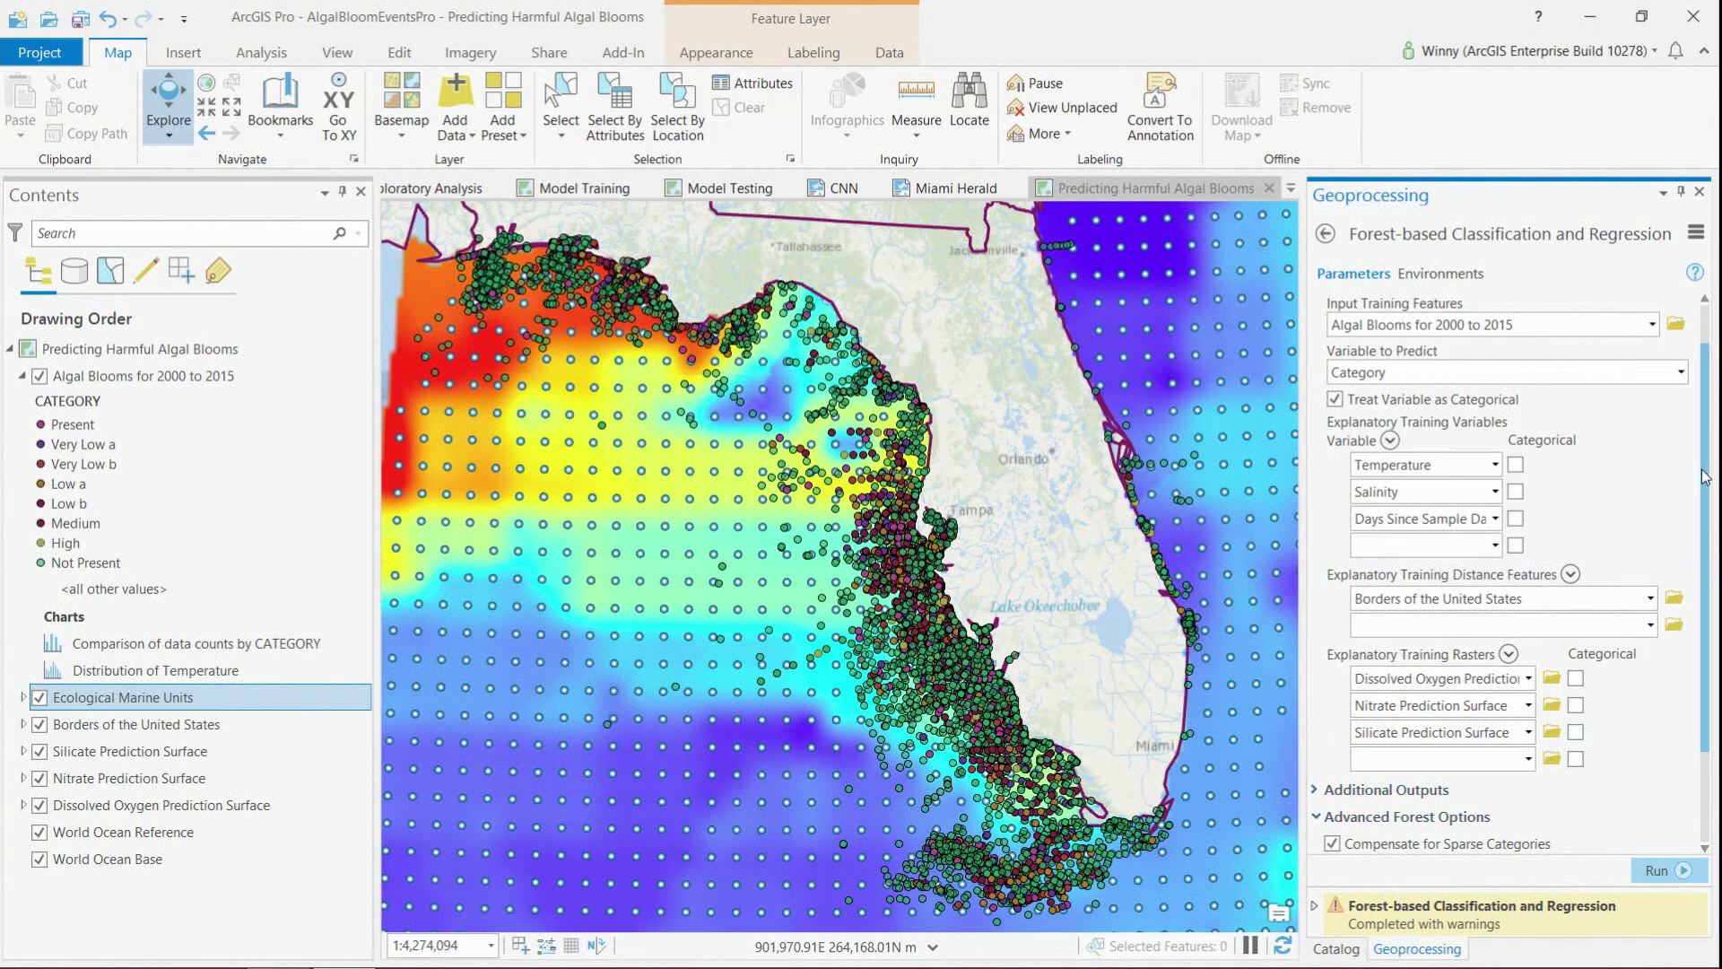
scroll(1709, 503, down, 1)
scroll(1708, 502, down, 2)
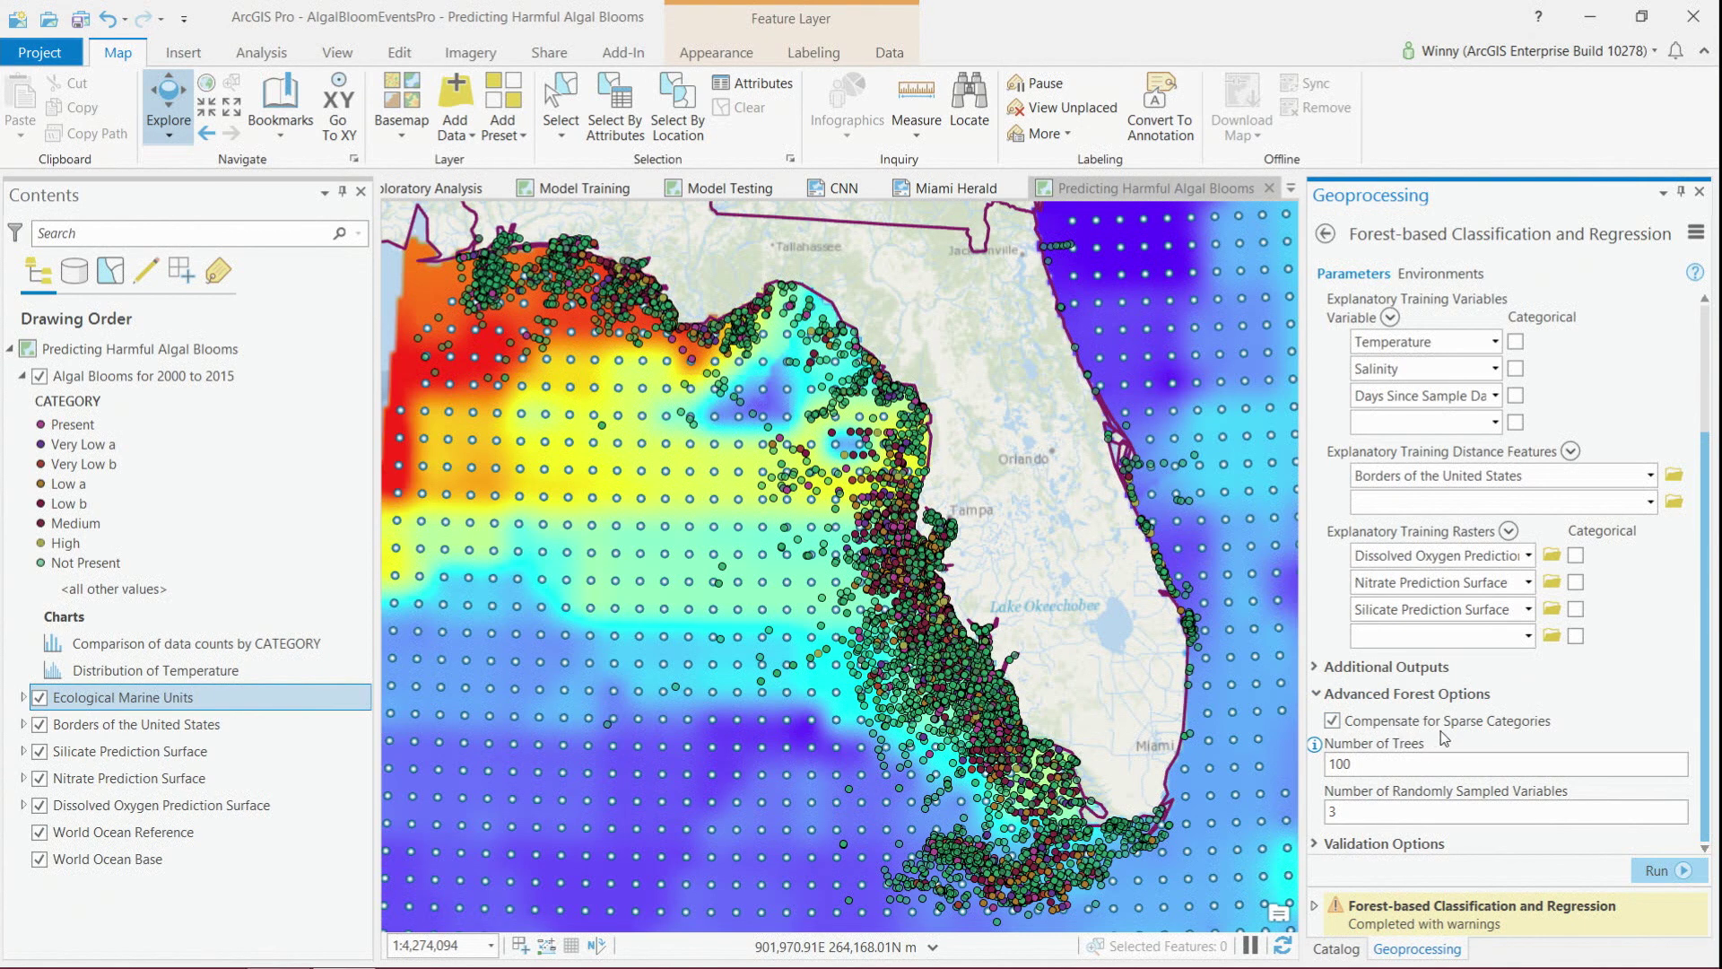
- Open the Comparison of data counts by CATEGORY chart of the algal blooms layer, compare the category counts, and close it
right_click(337, 648)
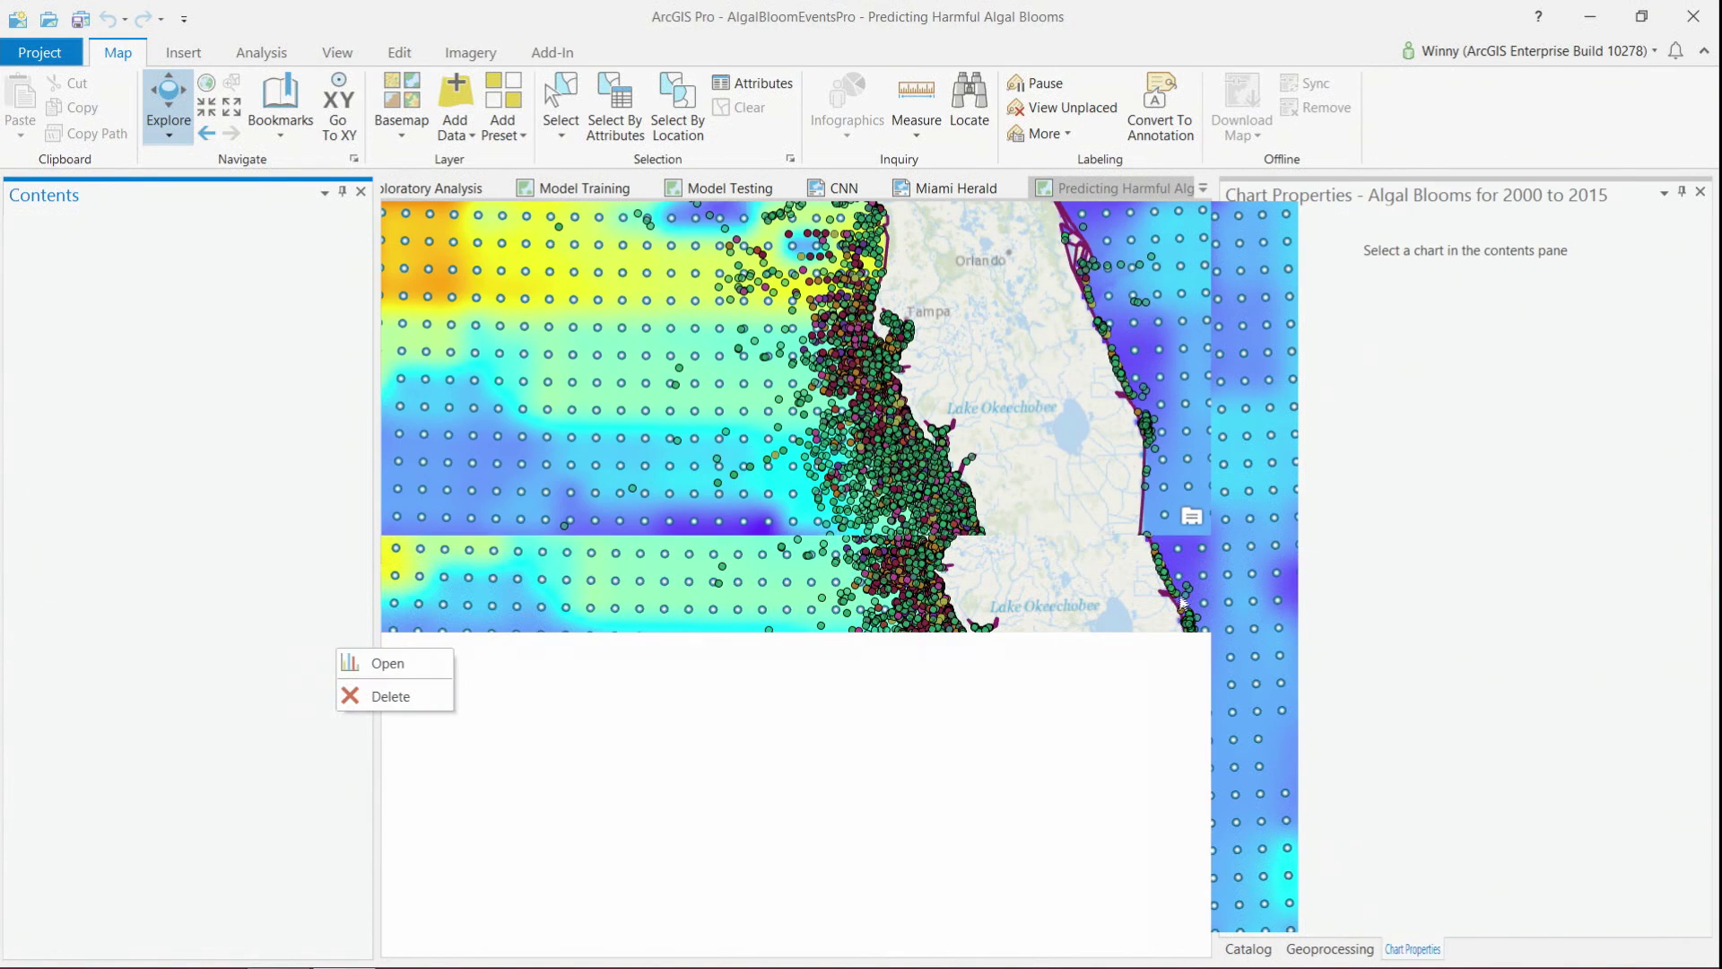
click(387, 663)
click(1700, 191)
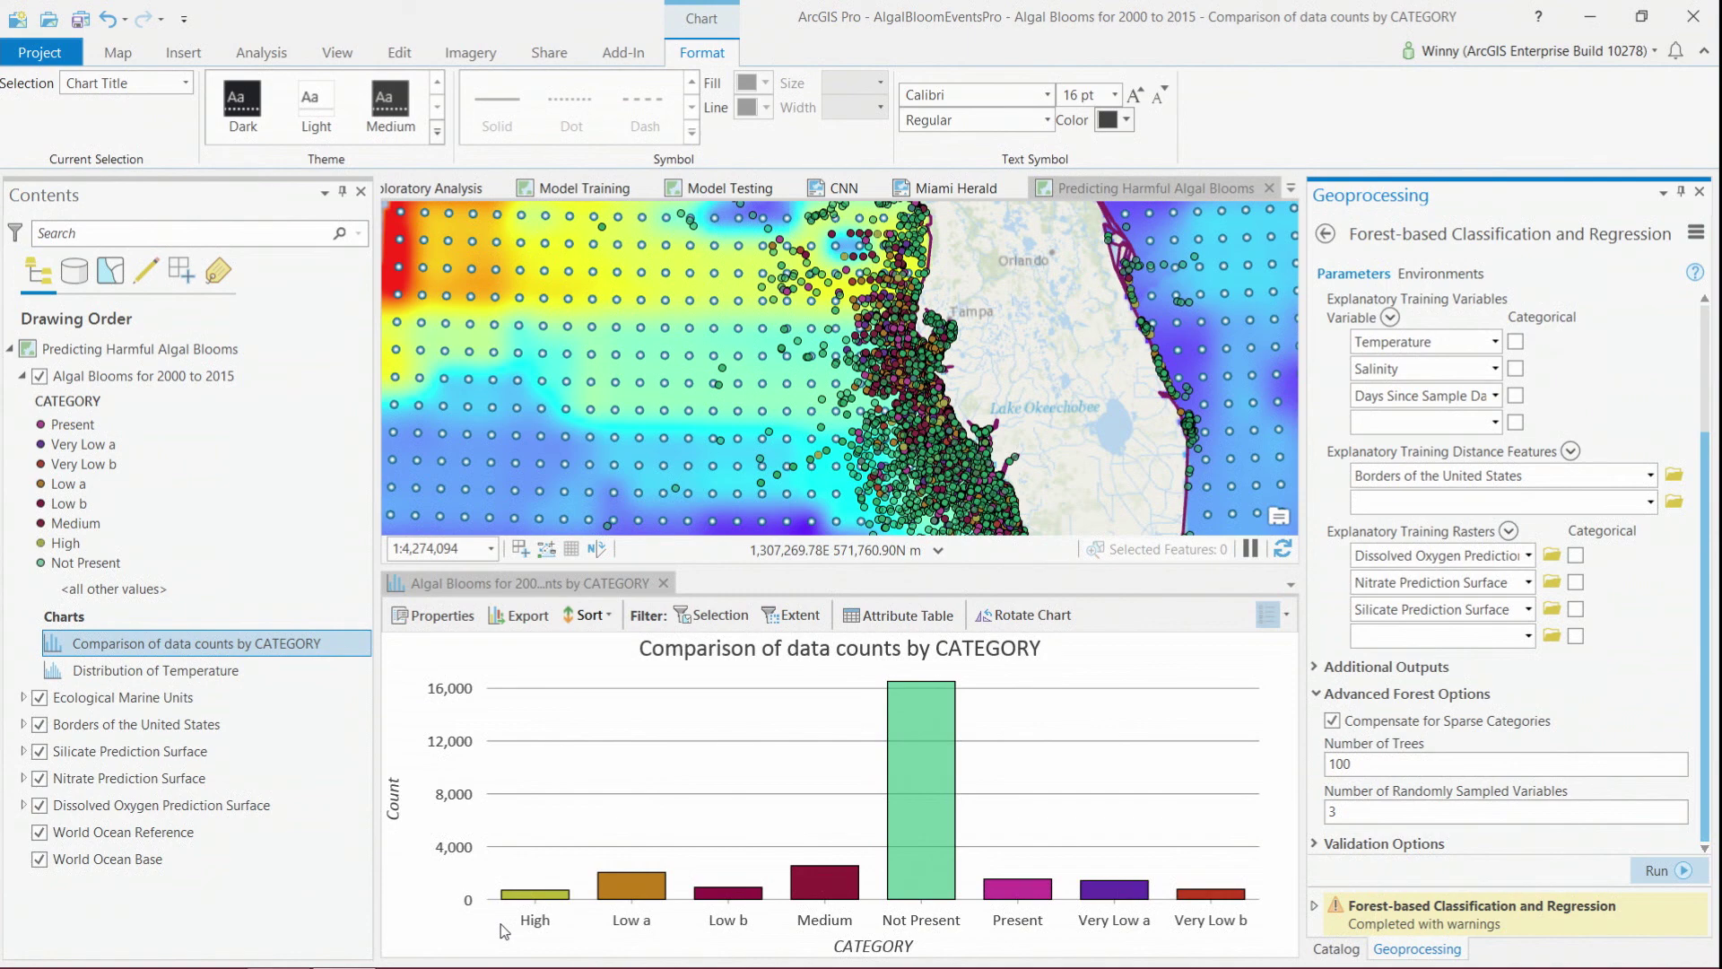
click(664, 583)
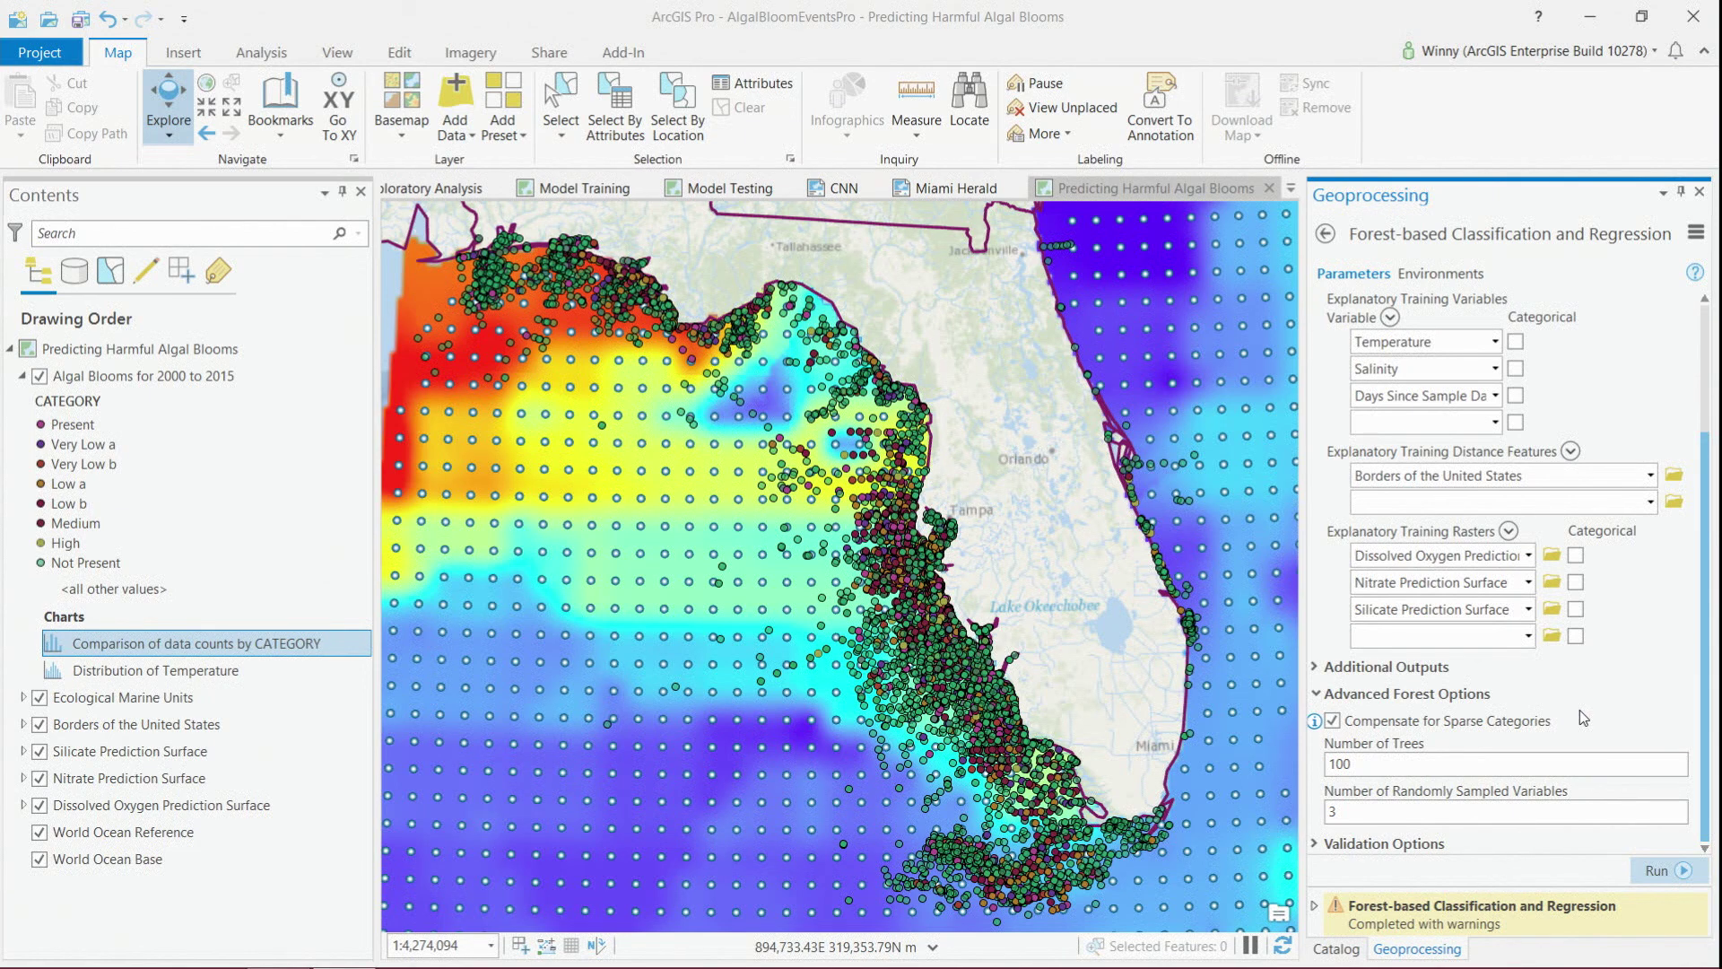
- Turn off Compensate for Sparse Categories and review the additional forest settings, the Data Available per Tree help and the Validation Options
click(1333, 720)
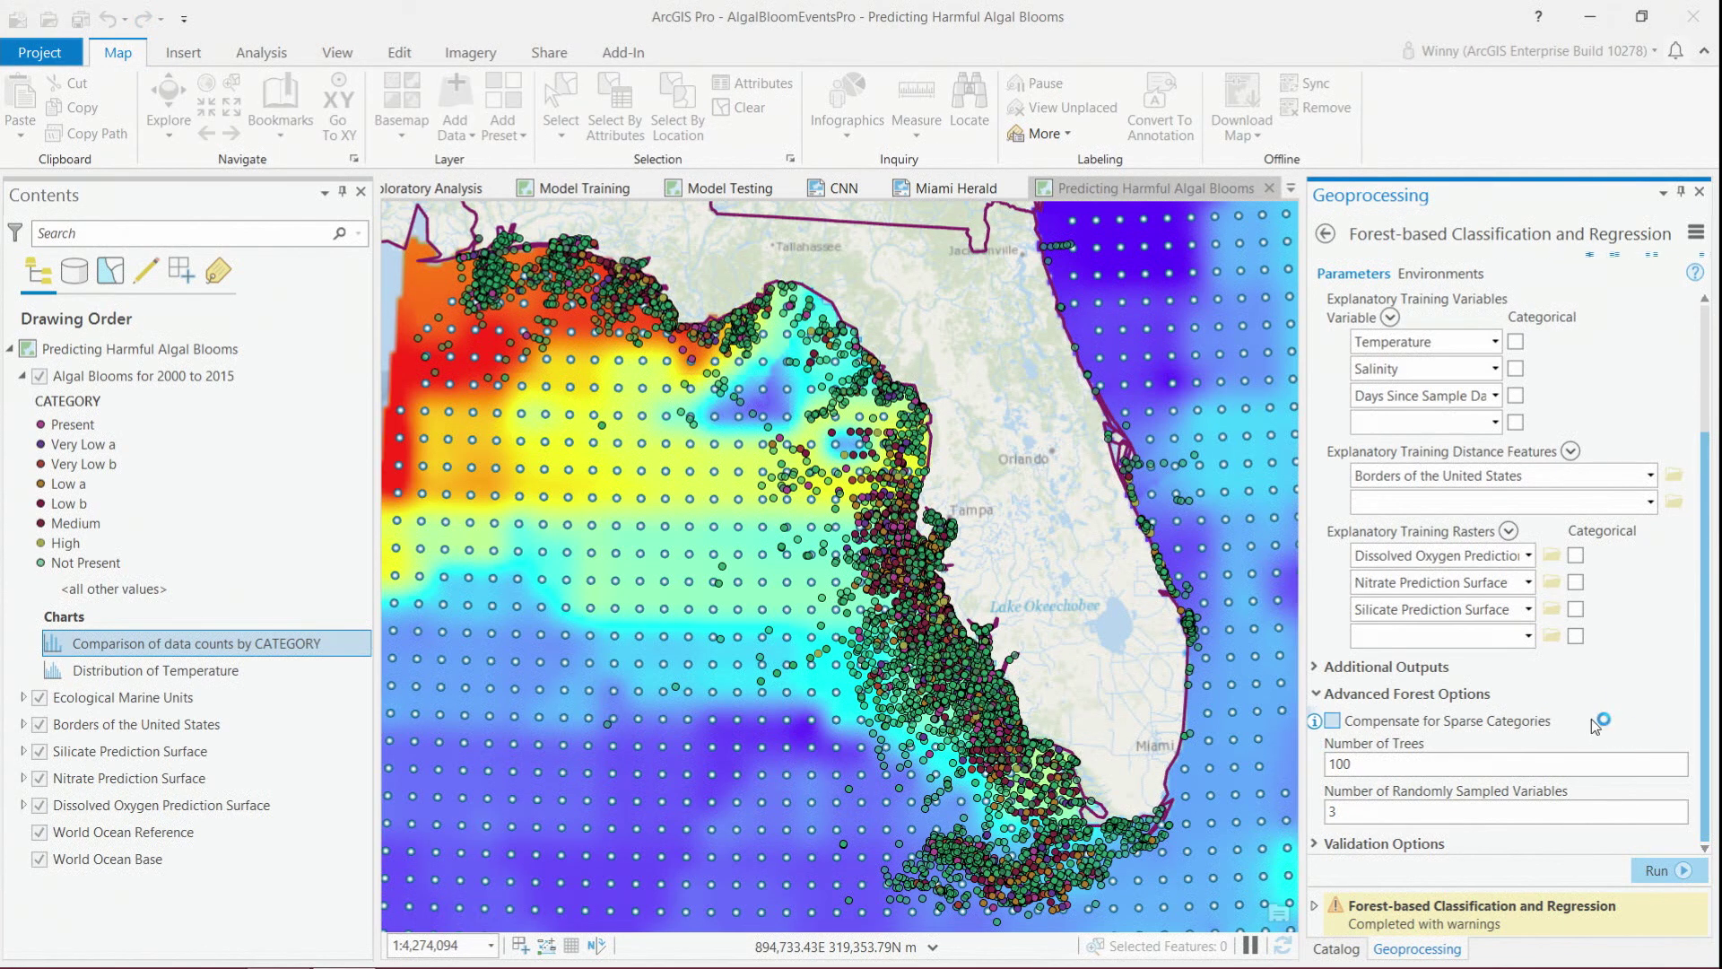
scroll(1593, 709, down, 3)
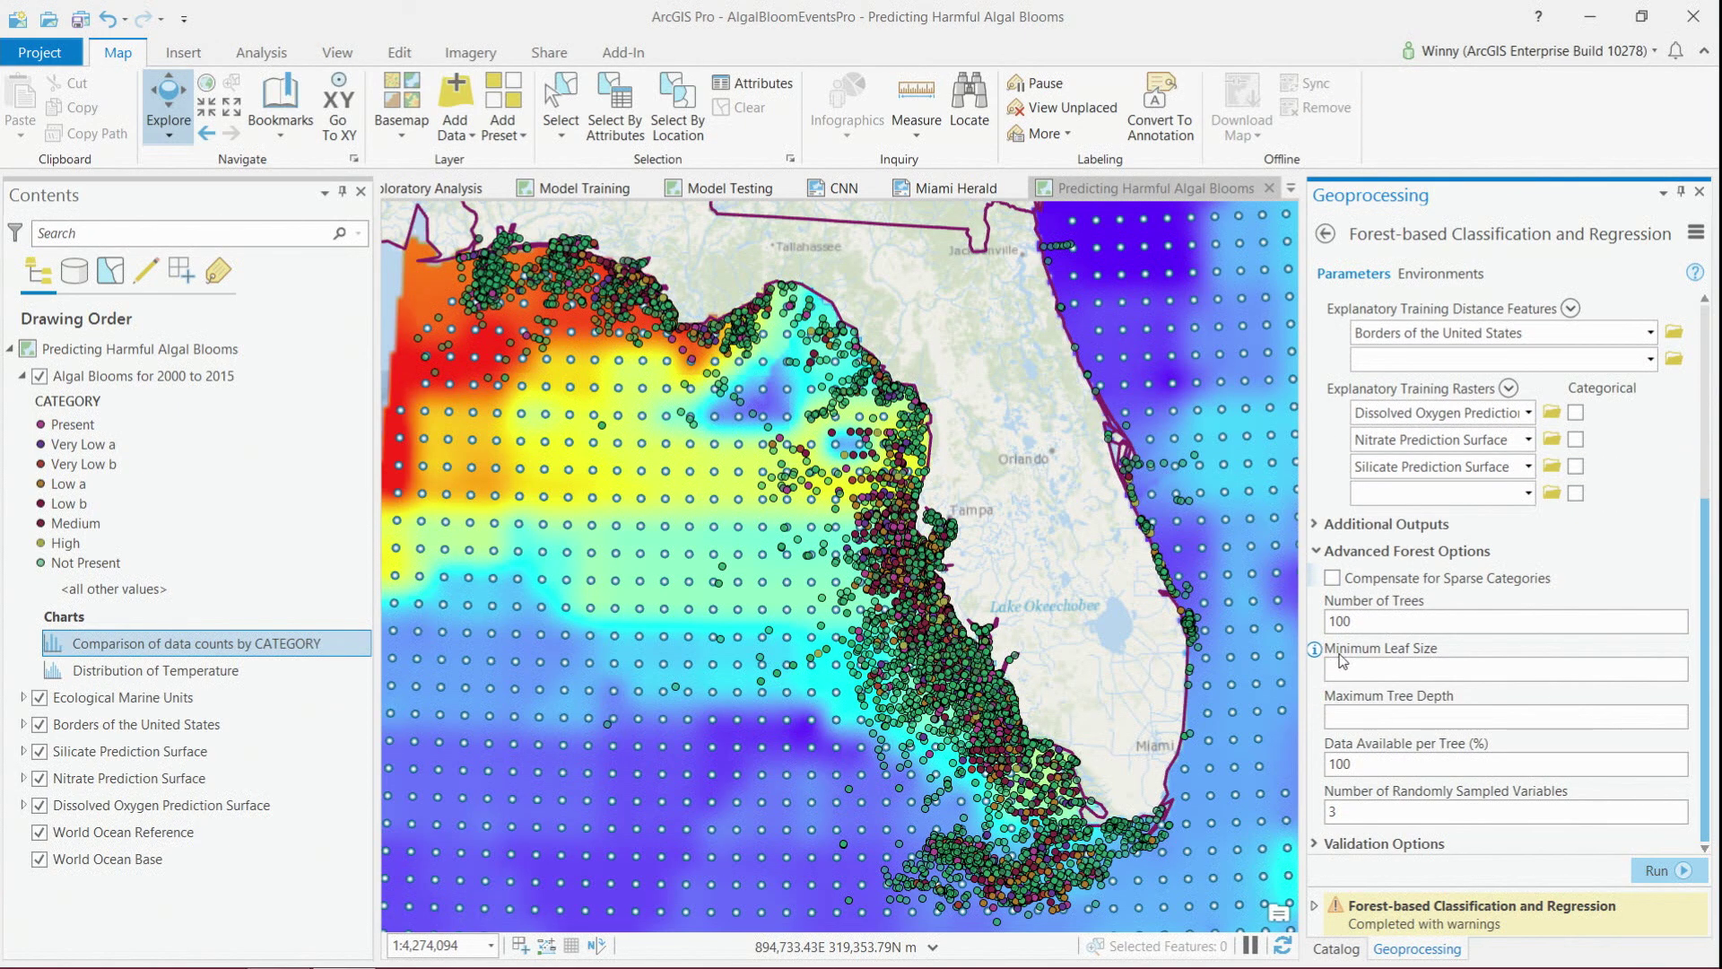
mouse_move(1315, 745)
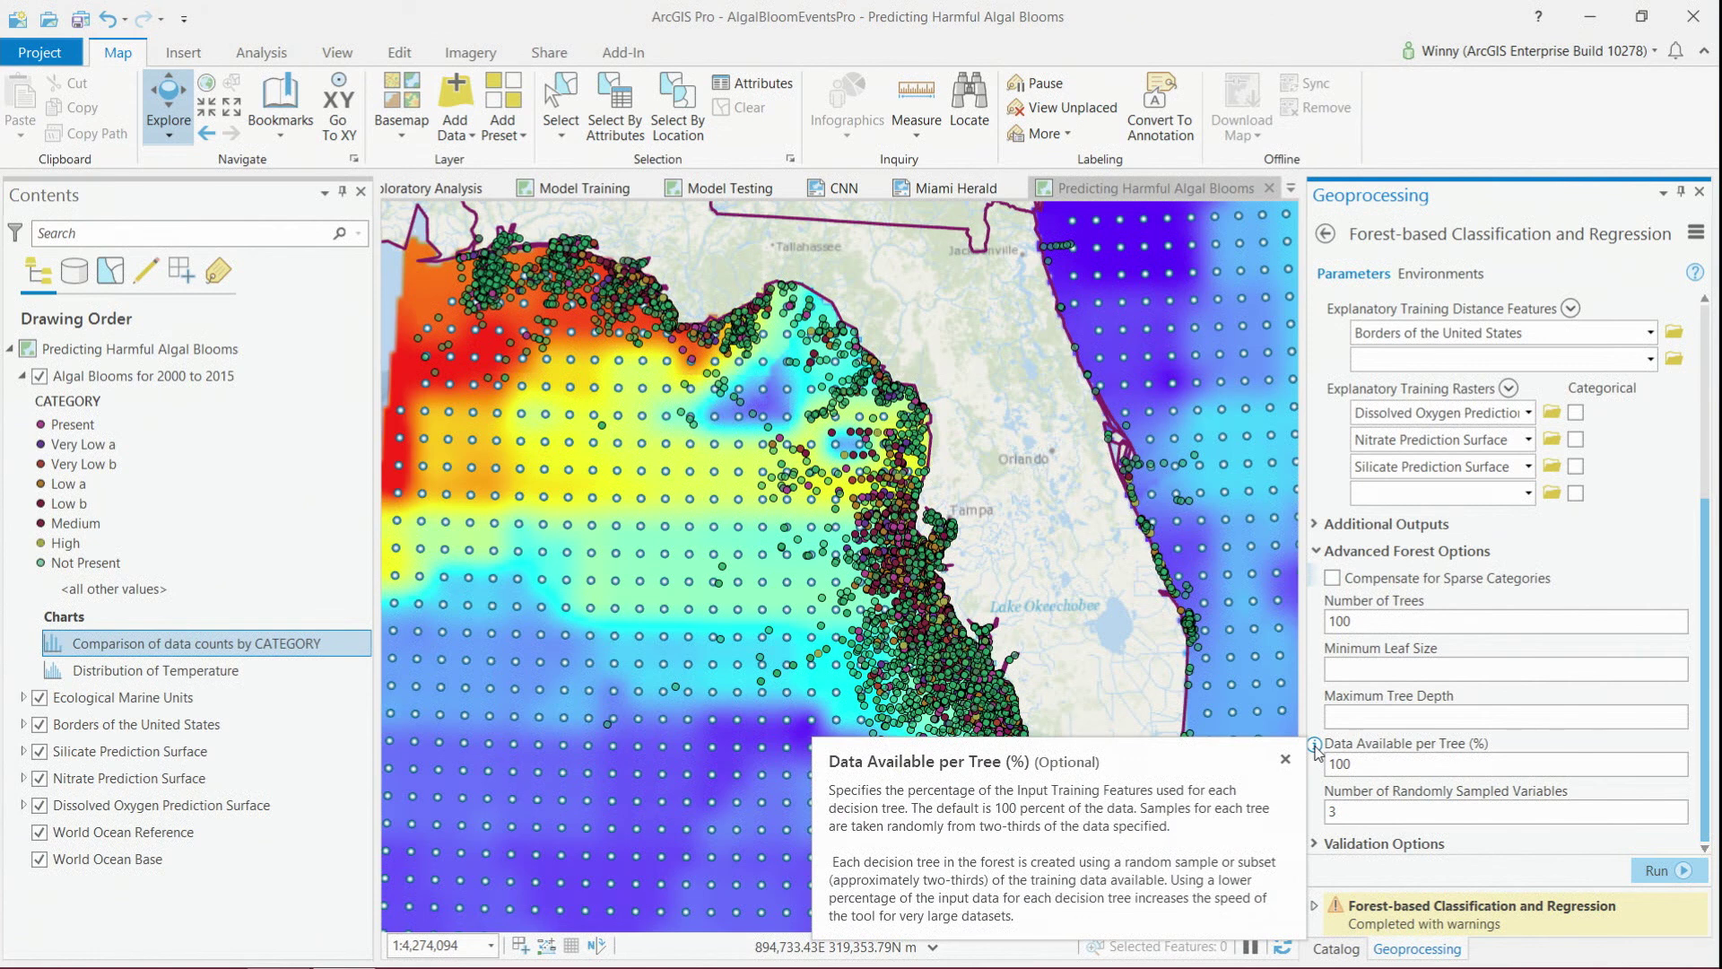
click(1319, 844)
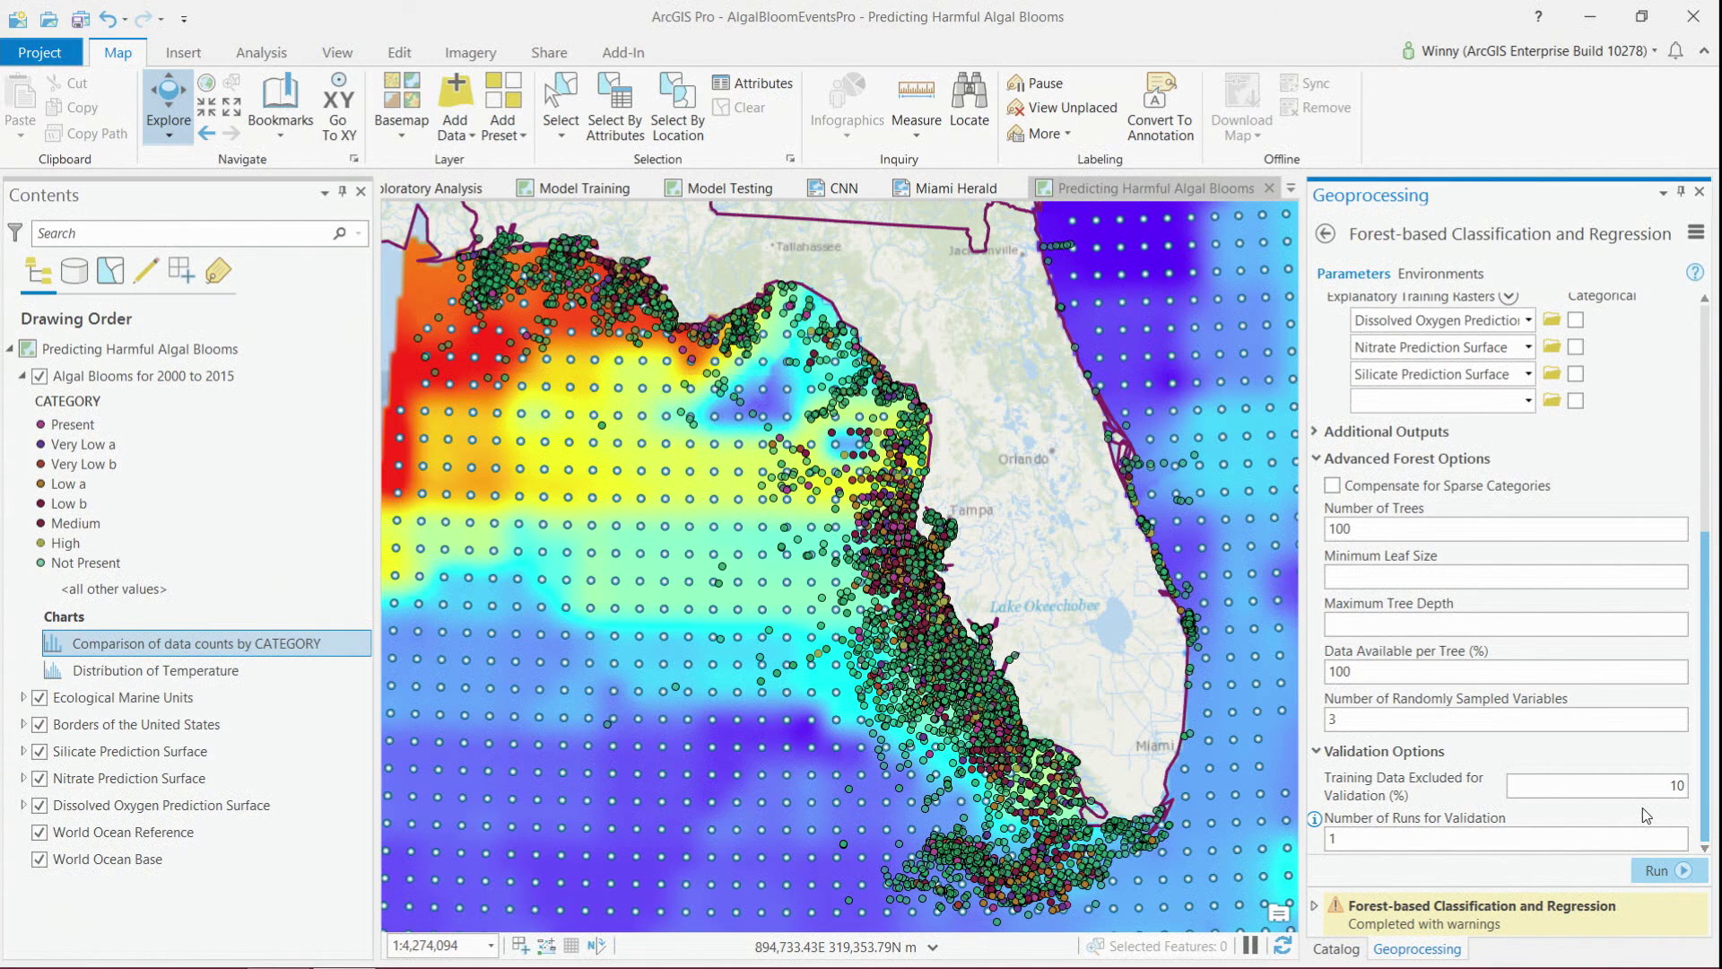
- Open the completed forest run's details in a separate window, widen it, and go from the parameters to the model messages
mouse_move(1473, 924)
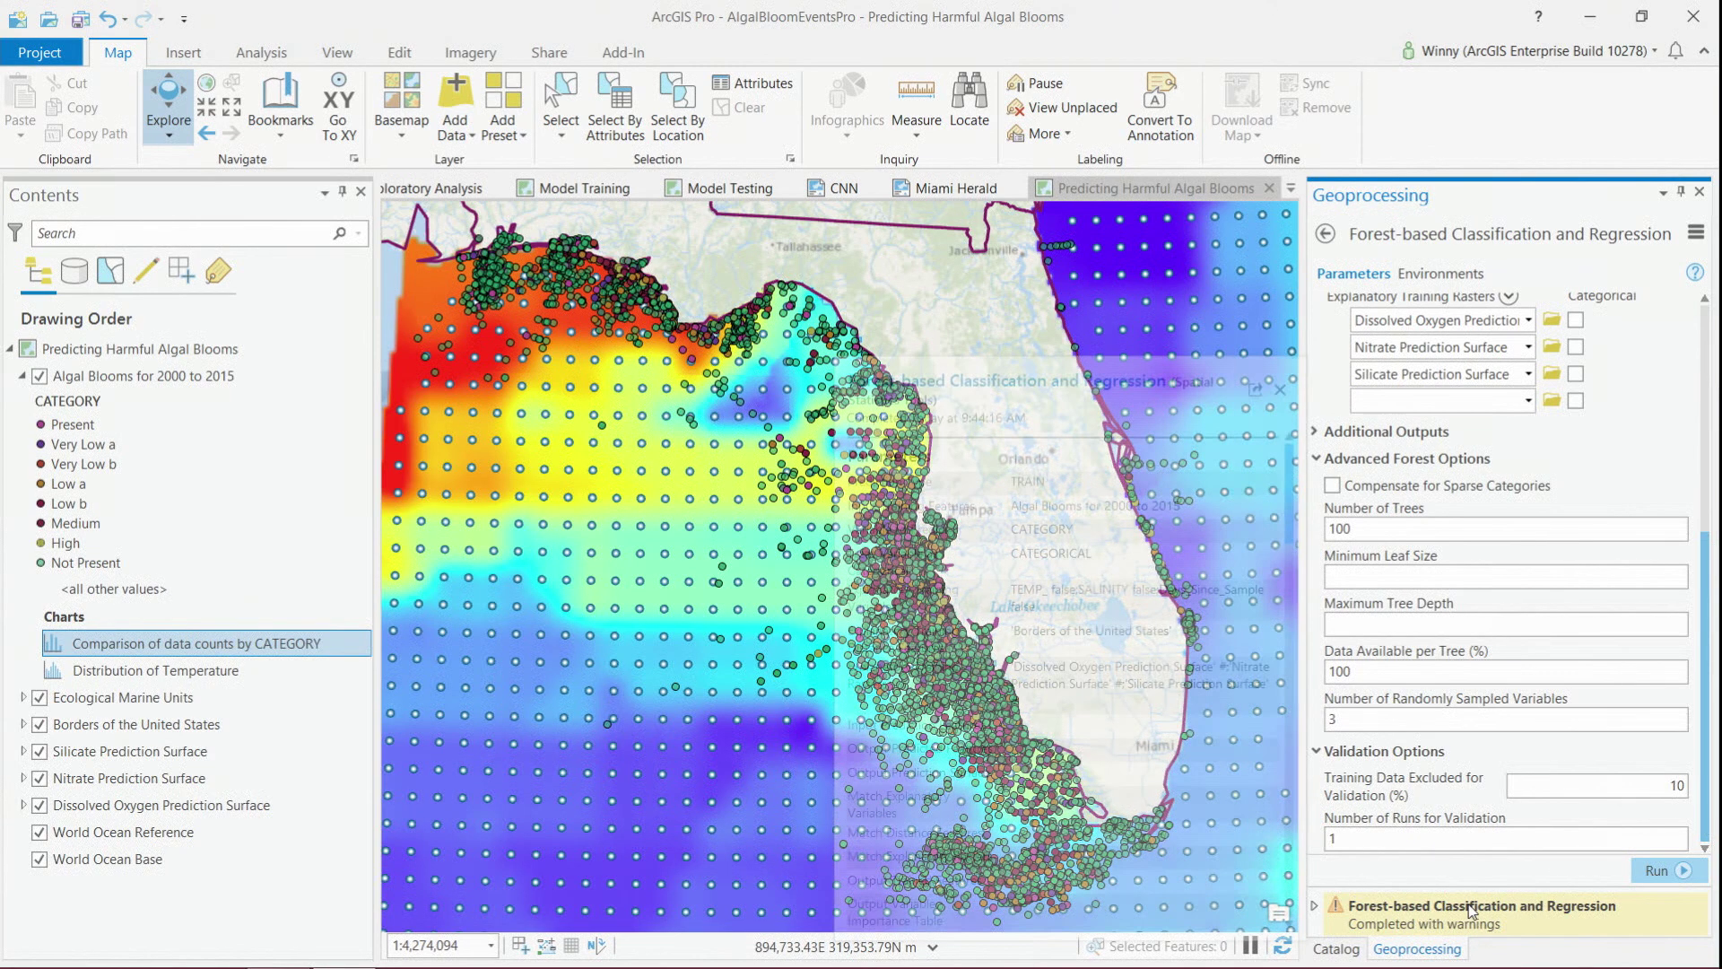
click(1255, 389)
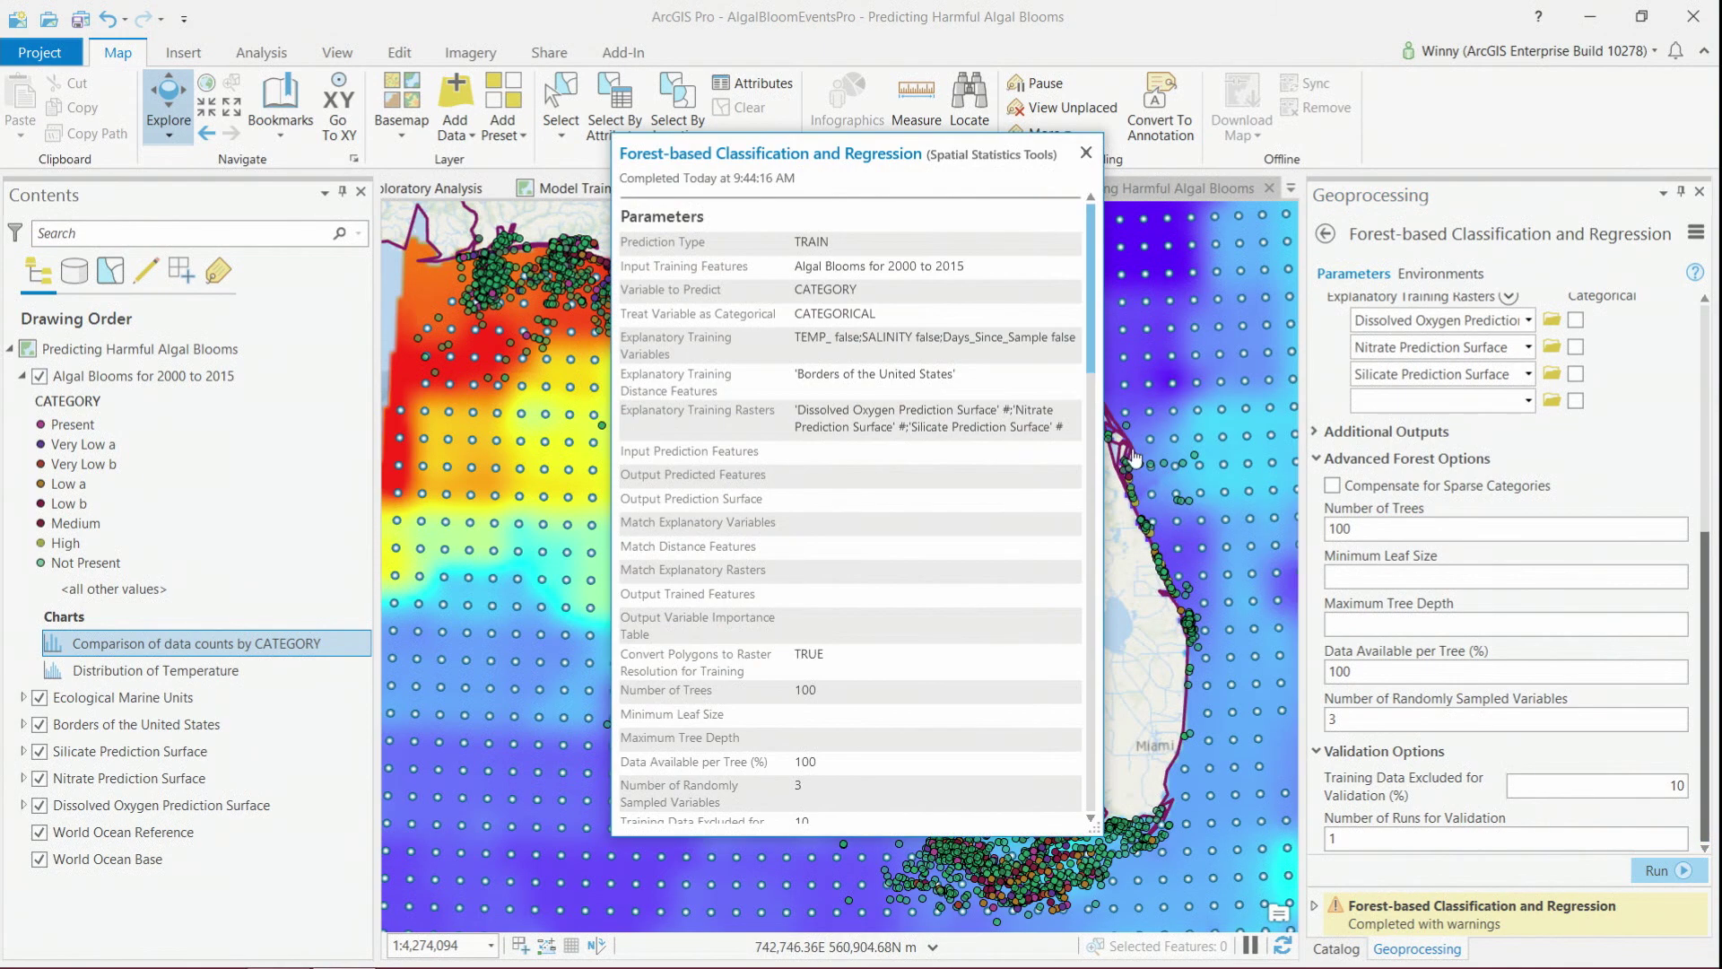
drag(1093, 383, 1356, 385)
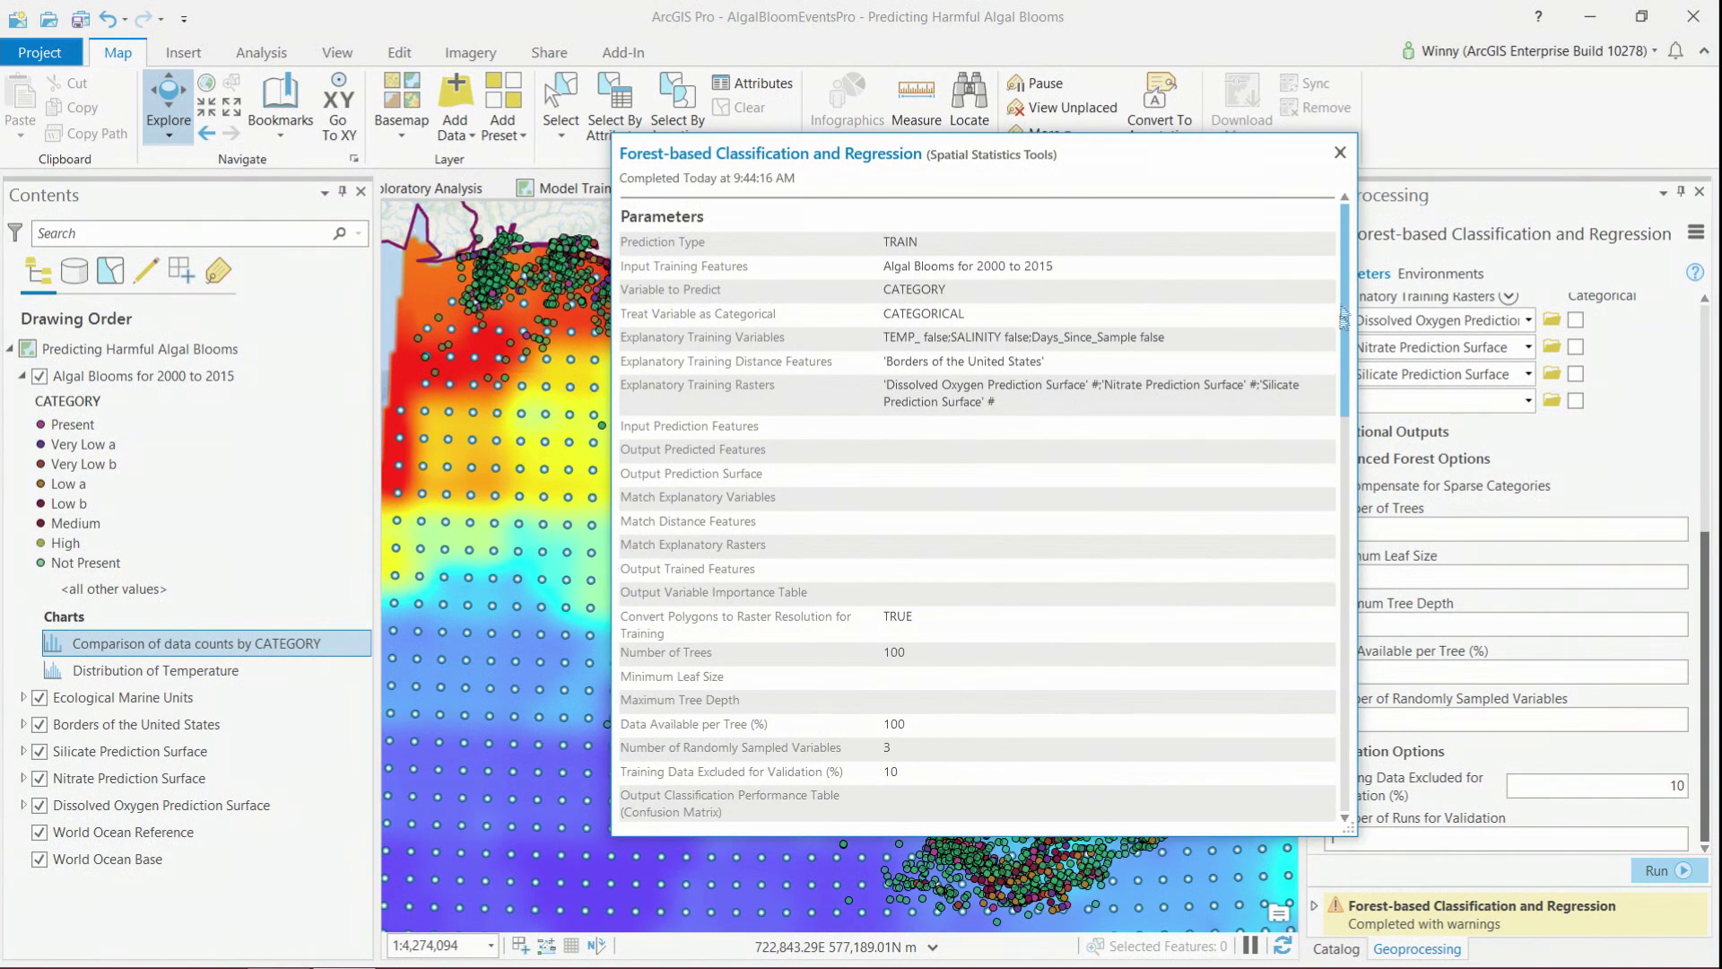
click(1340, 502)
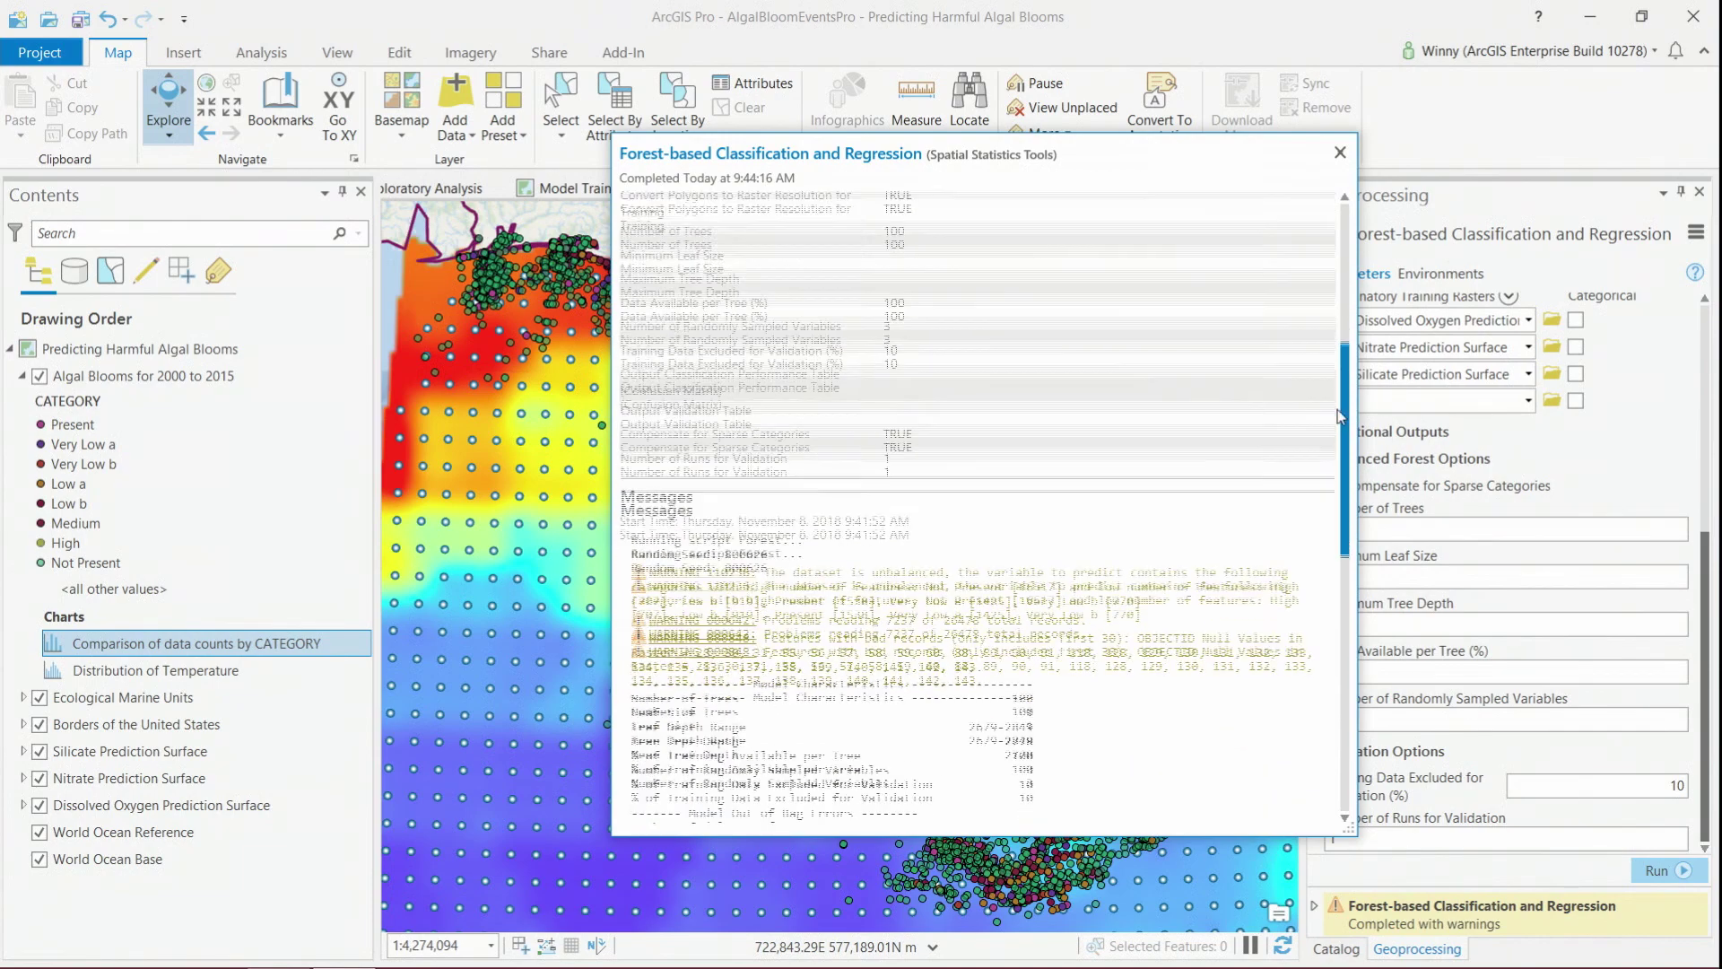
drag(1339, 502, 1337, 556)
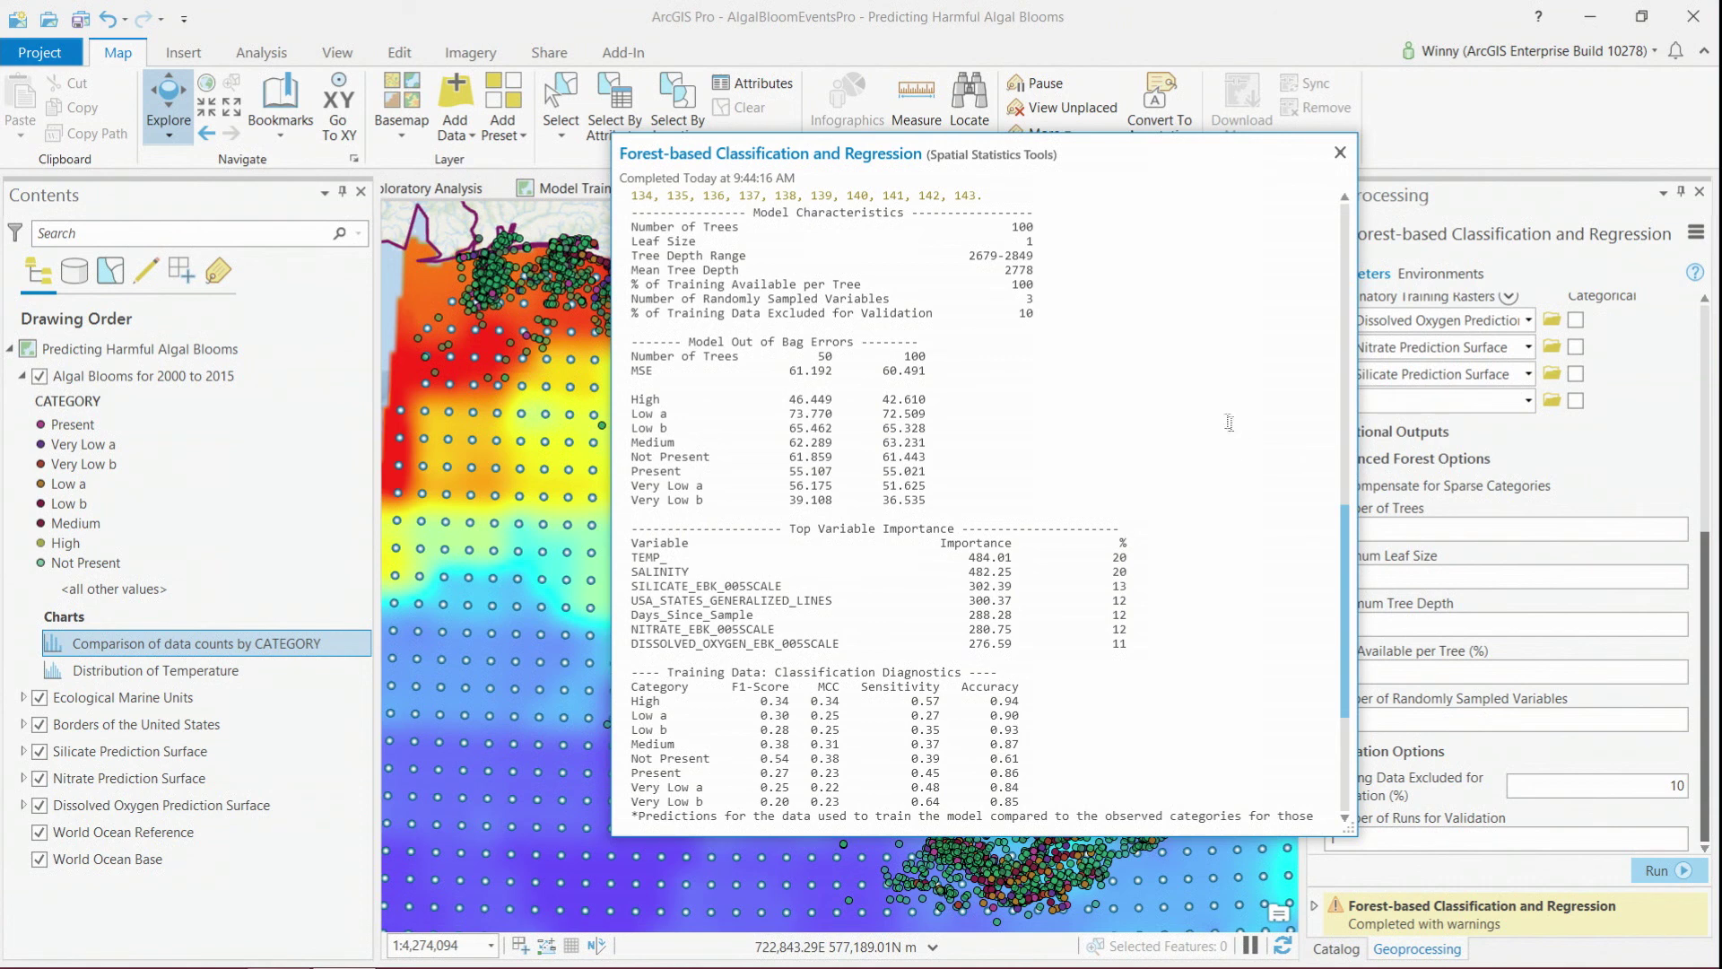
- Examine the out-of-bag errors, Top Variable Importance, Classification Diagnostics and Explanatory Variable Range Diagnostics, and close the run details
drag(630, 371, 942, 379)
drag(747, 529, 981, 530)
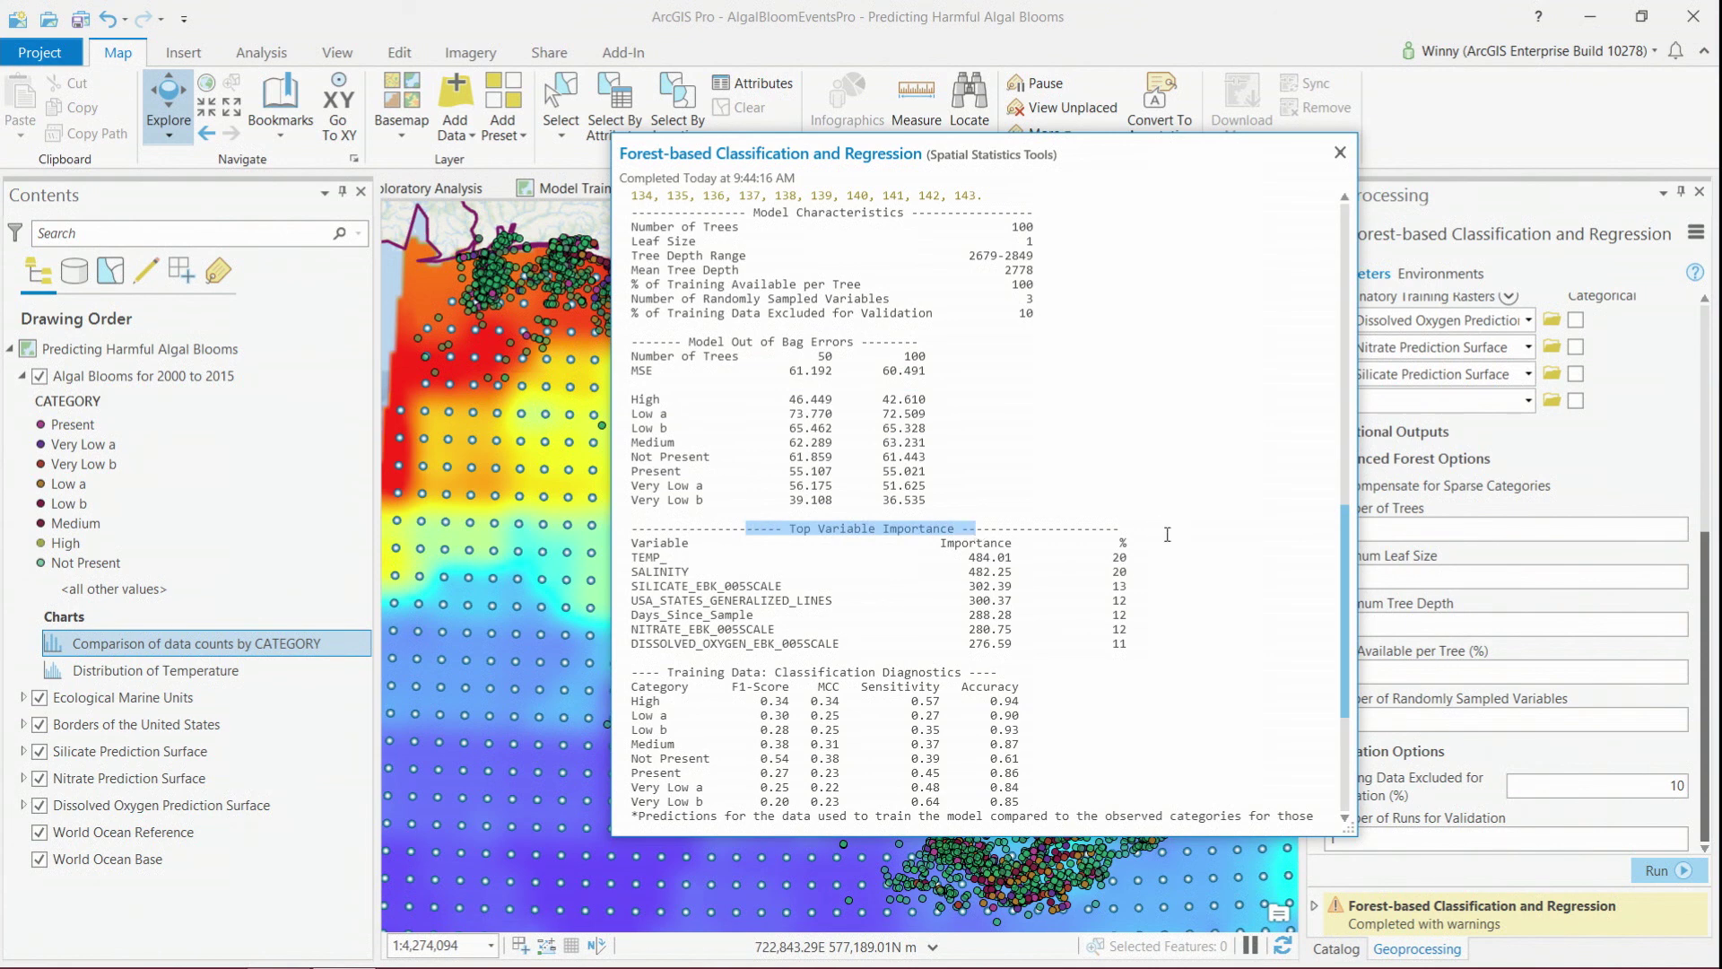
scroll(1117, 548, down, 2)
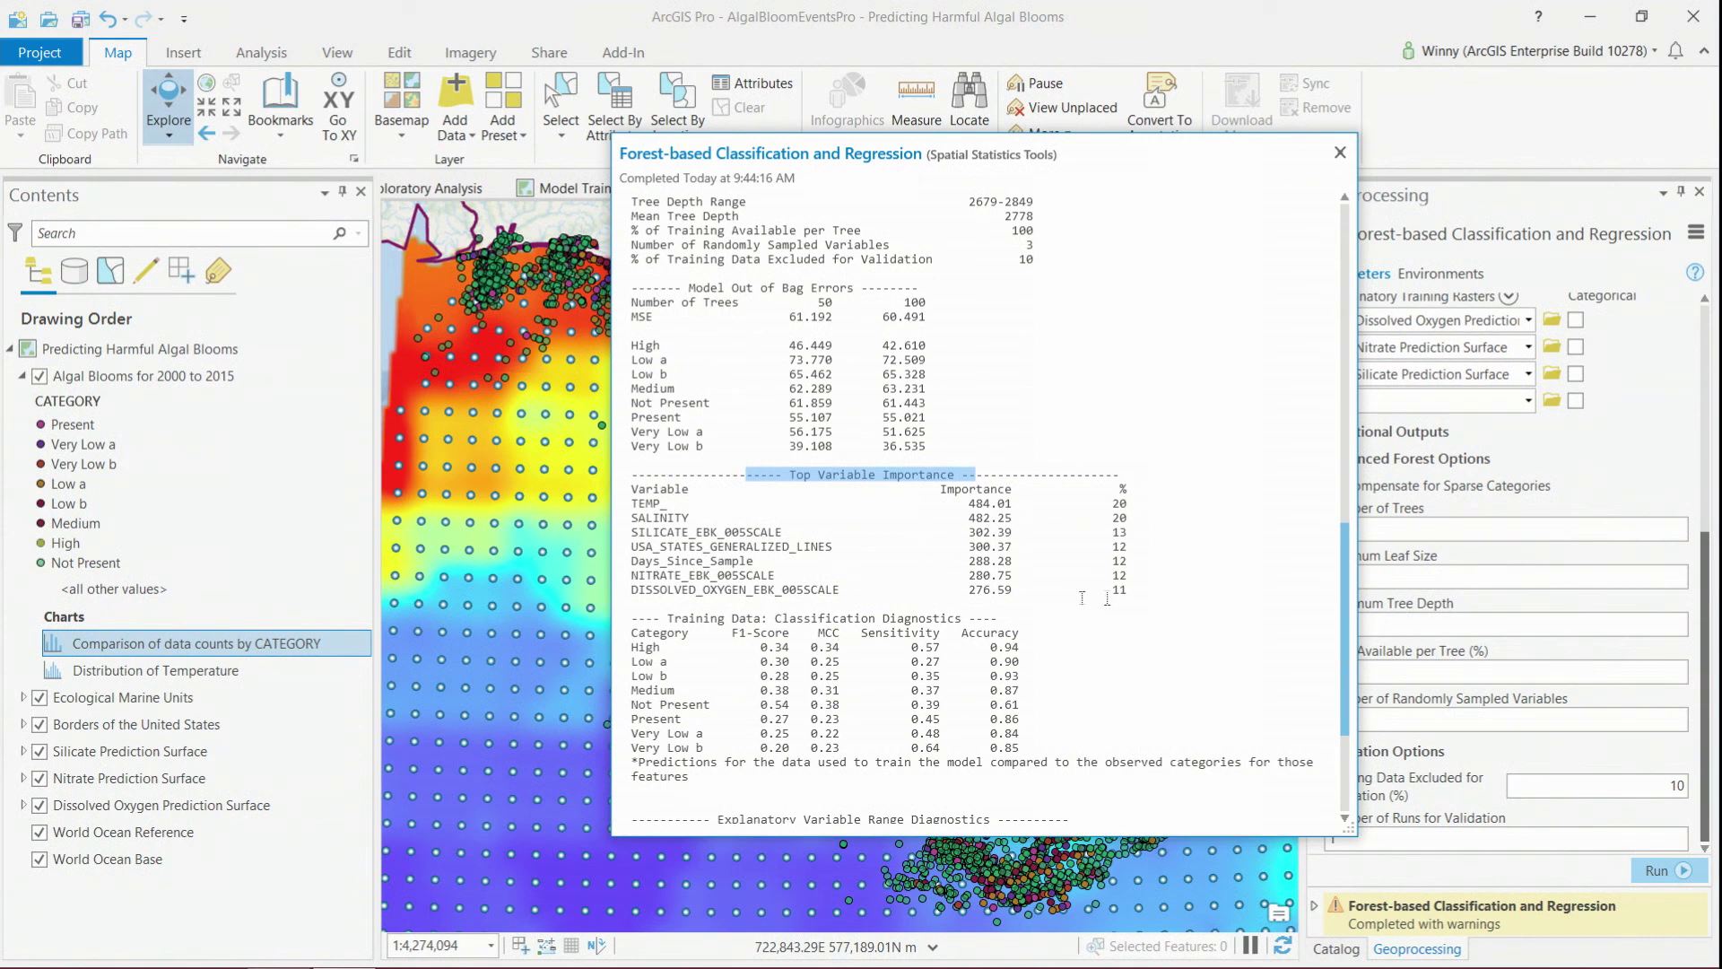
drag(775, 618, 962, 619)
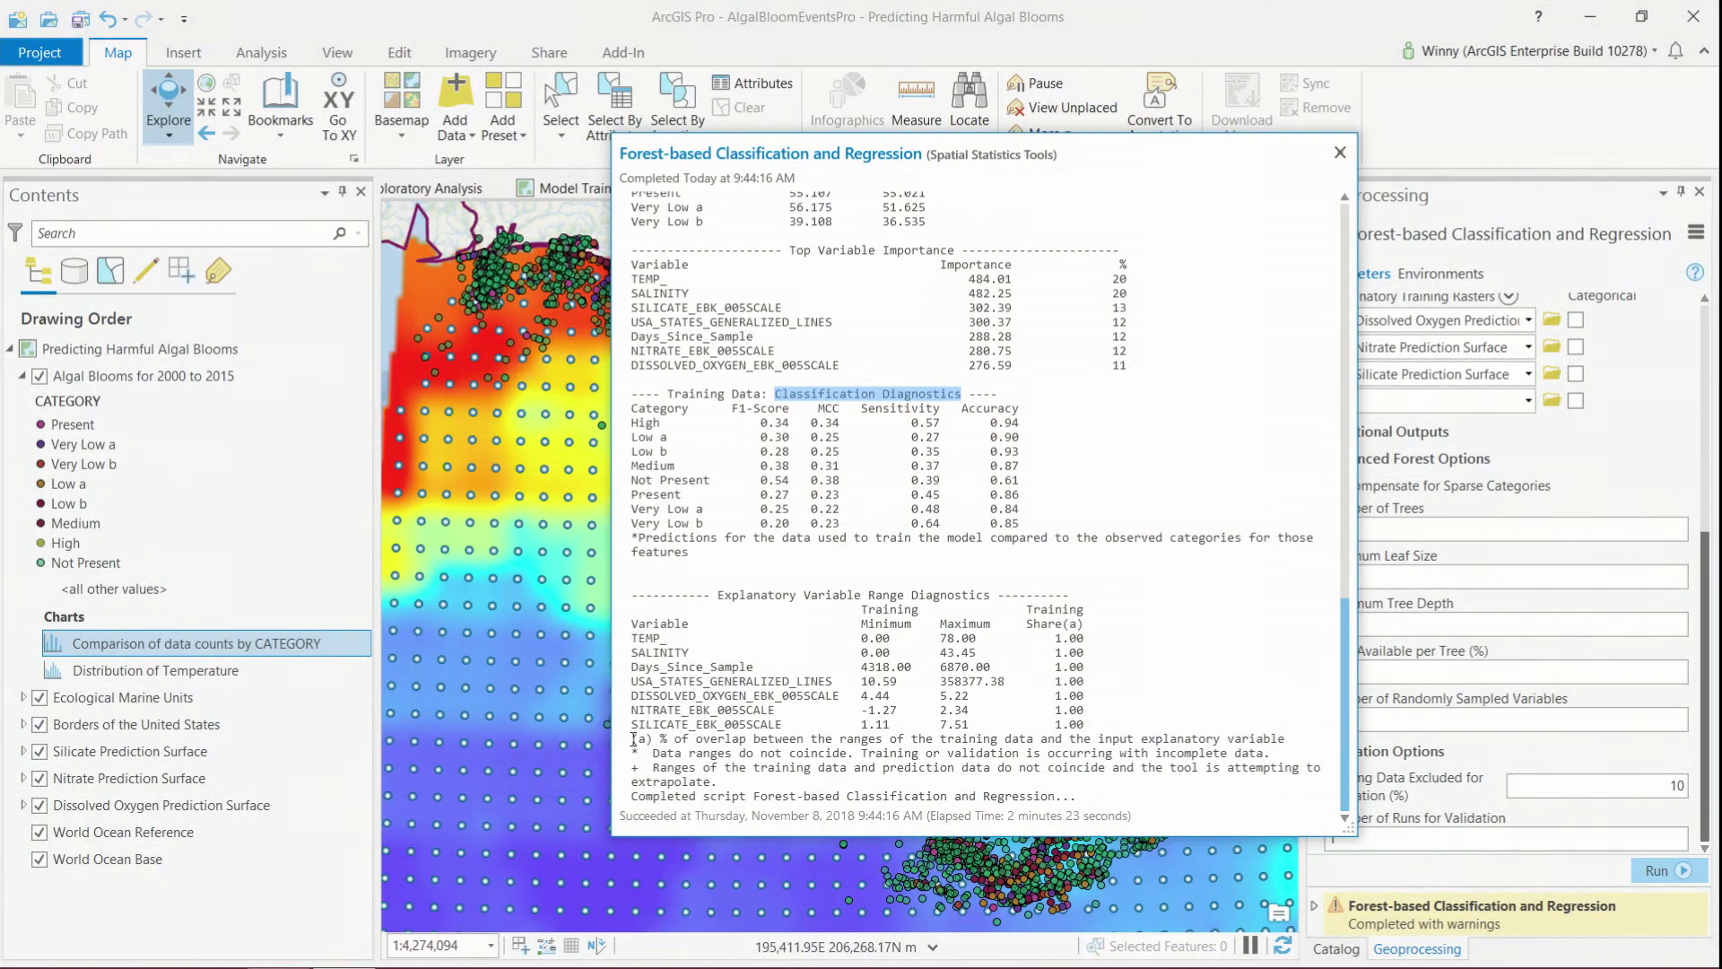
drag(630, 737, 622, 780)
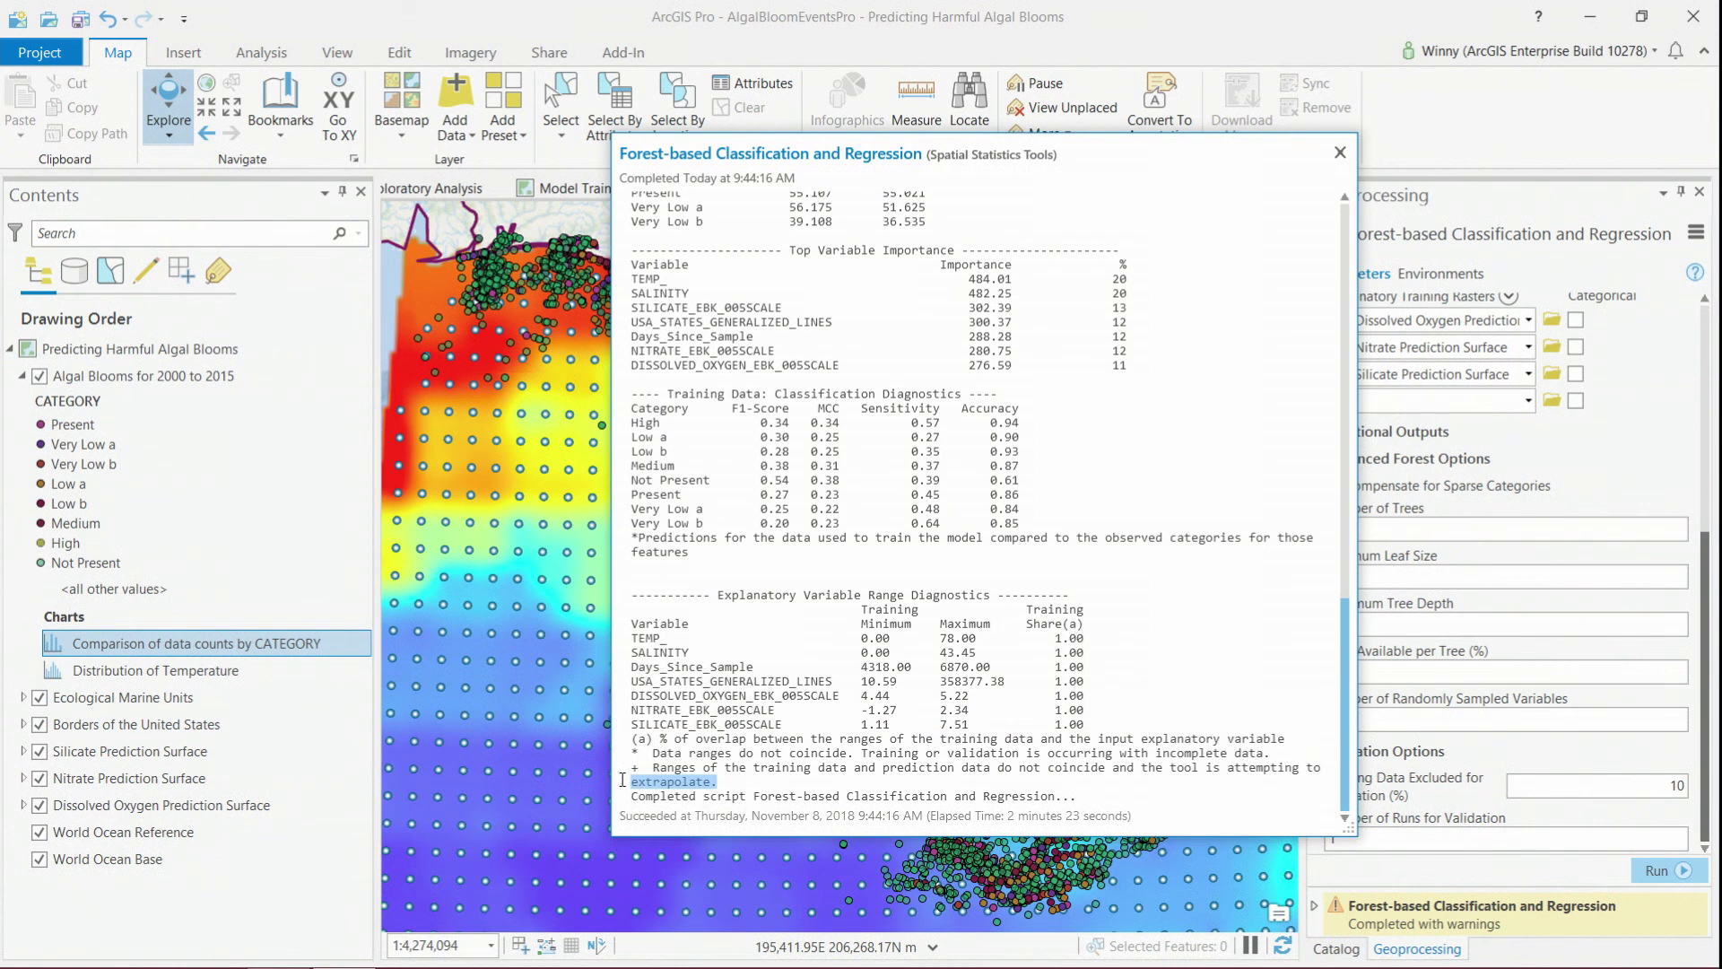
click(626, 724)
click(1340, 154)
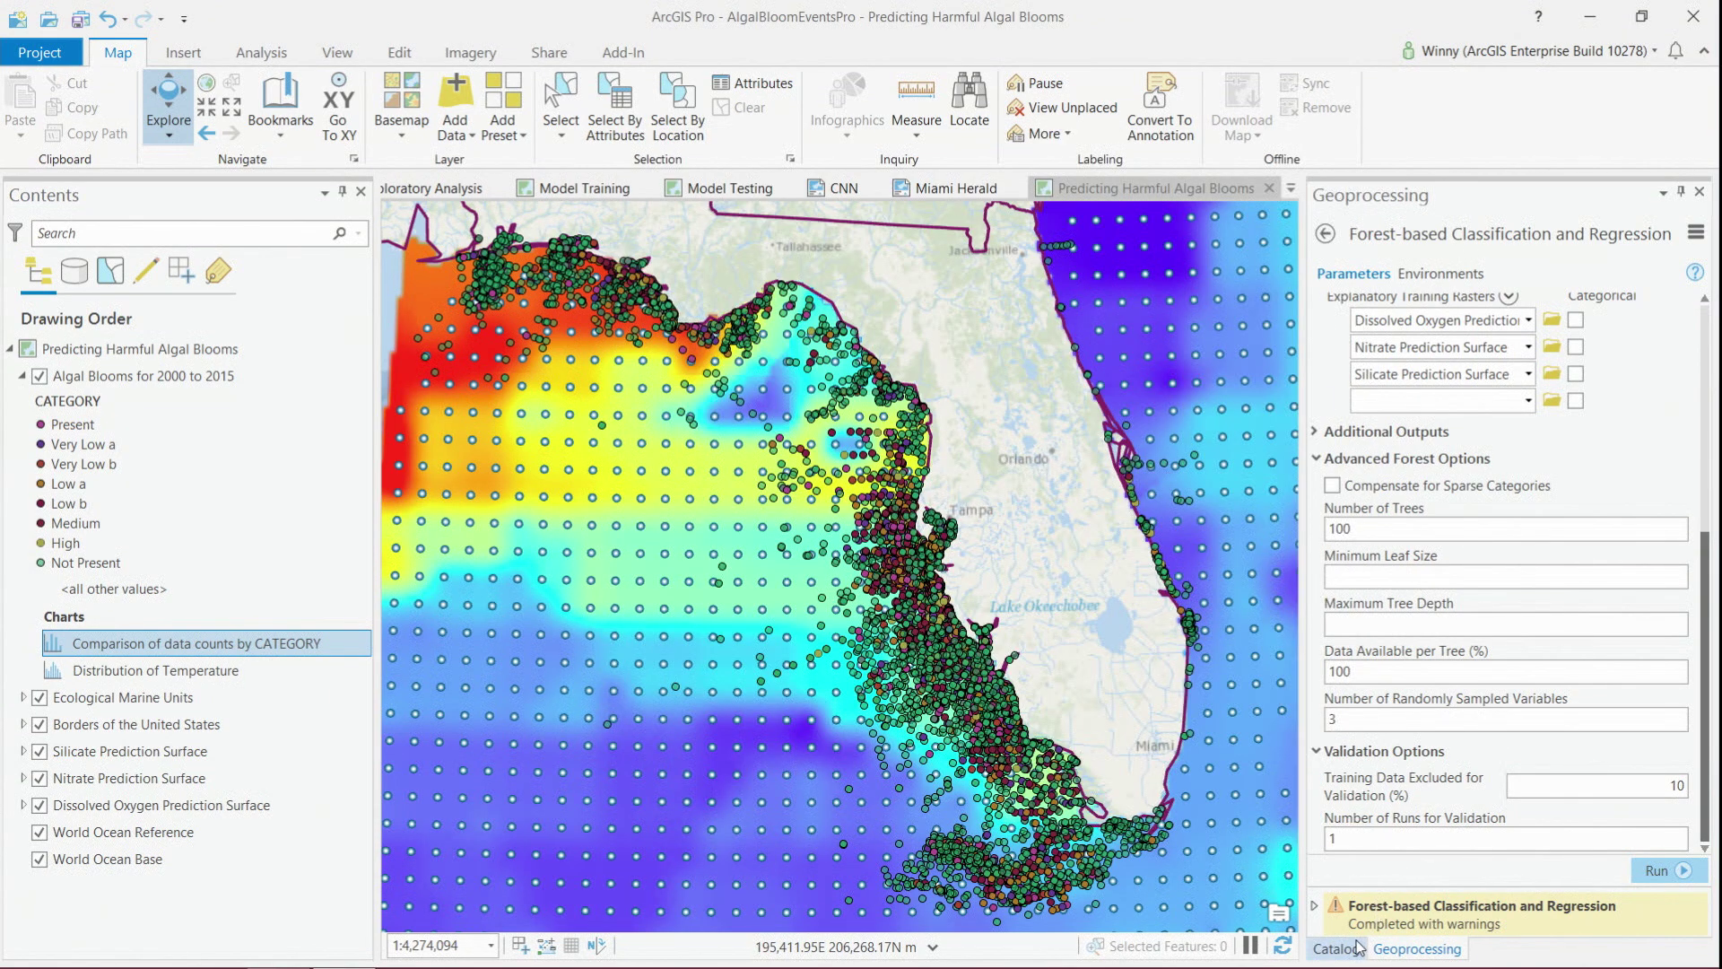
- Reopen the Wednesday 2:50:52 PM Forest-based Classification and Regression run from the geoprocessing history and review its Prediction Type choices
click(1356, 947)
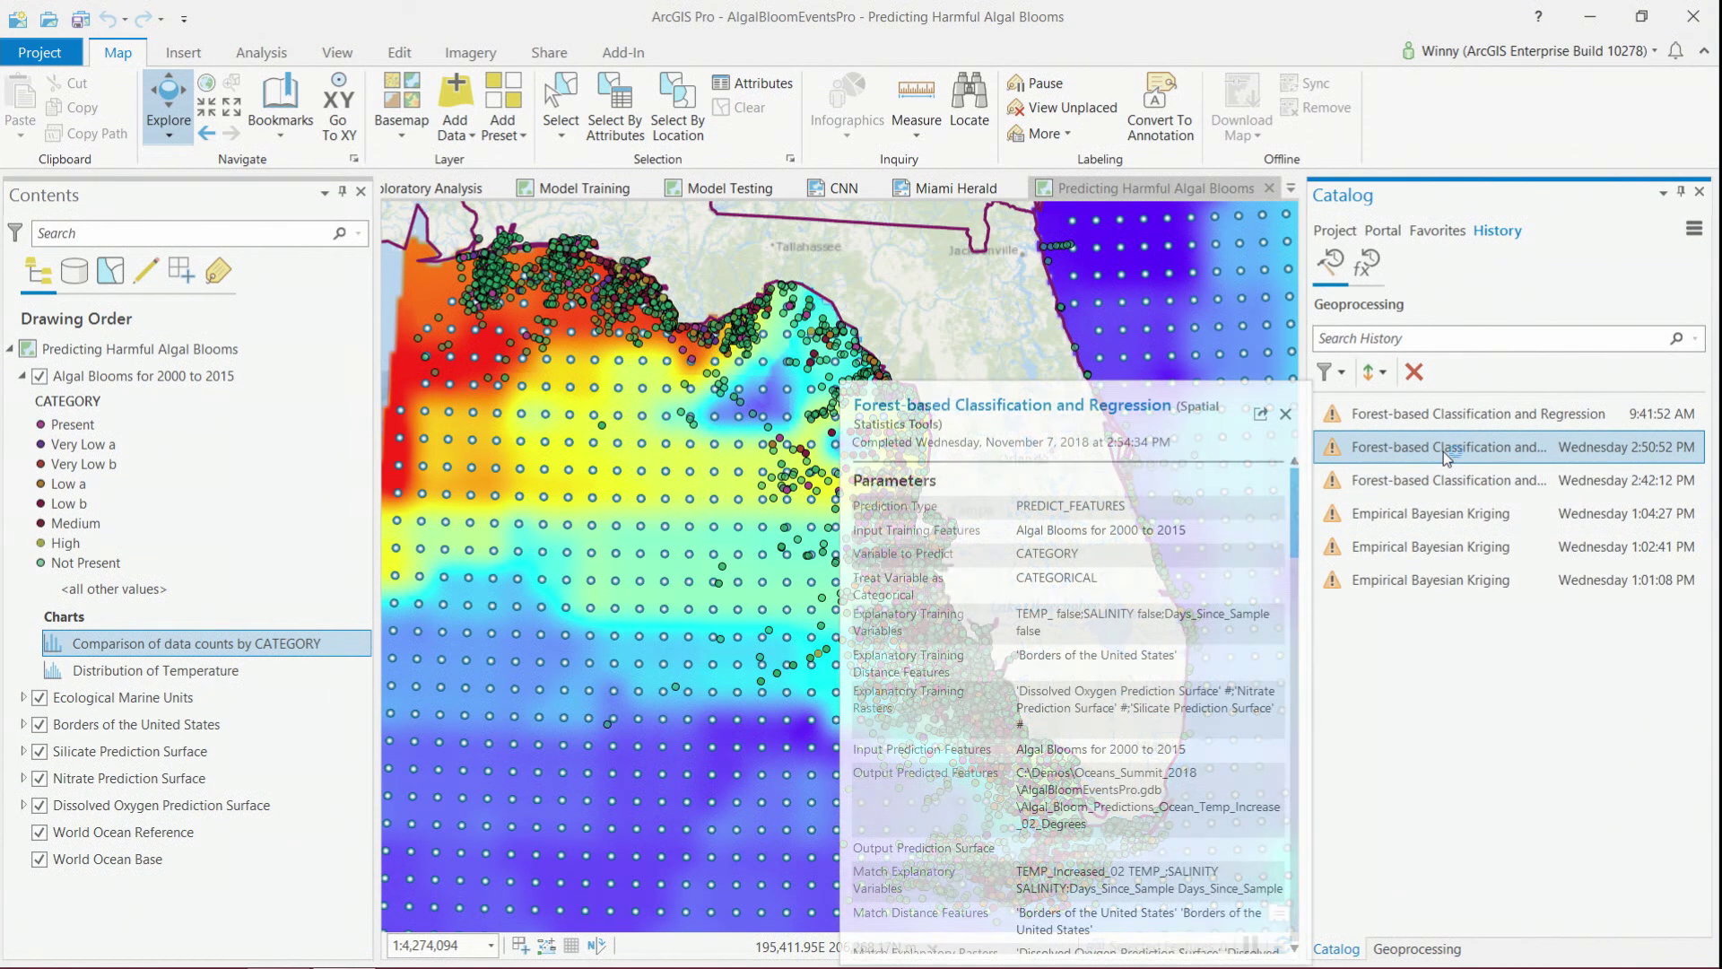
double_click(1444, 450)
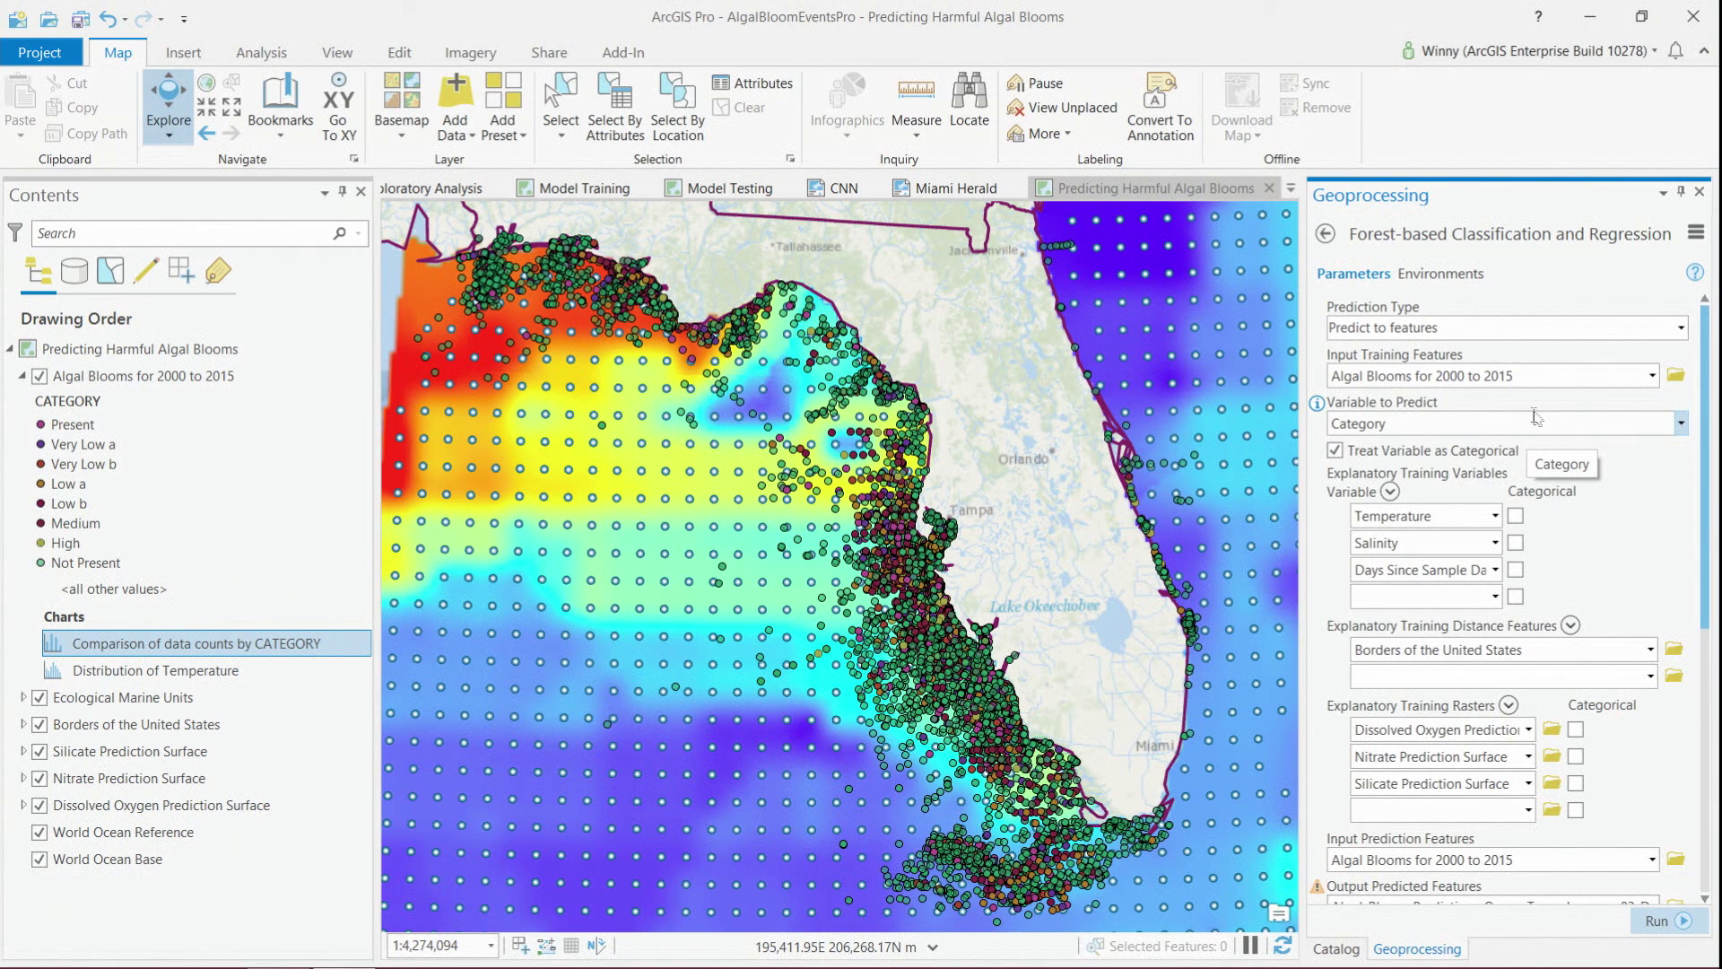
click(1681, 328)
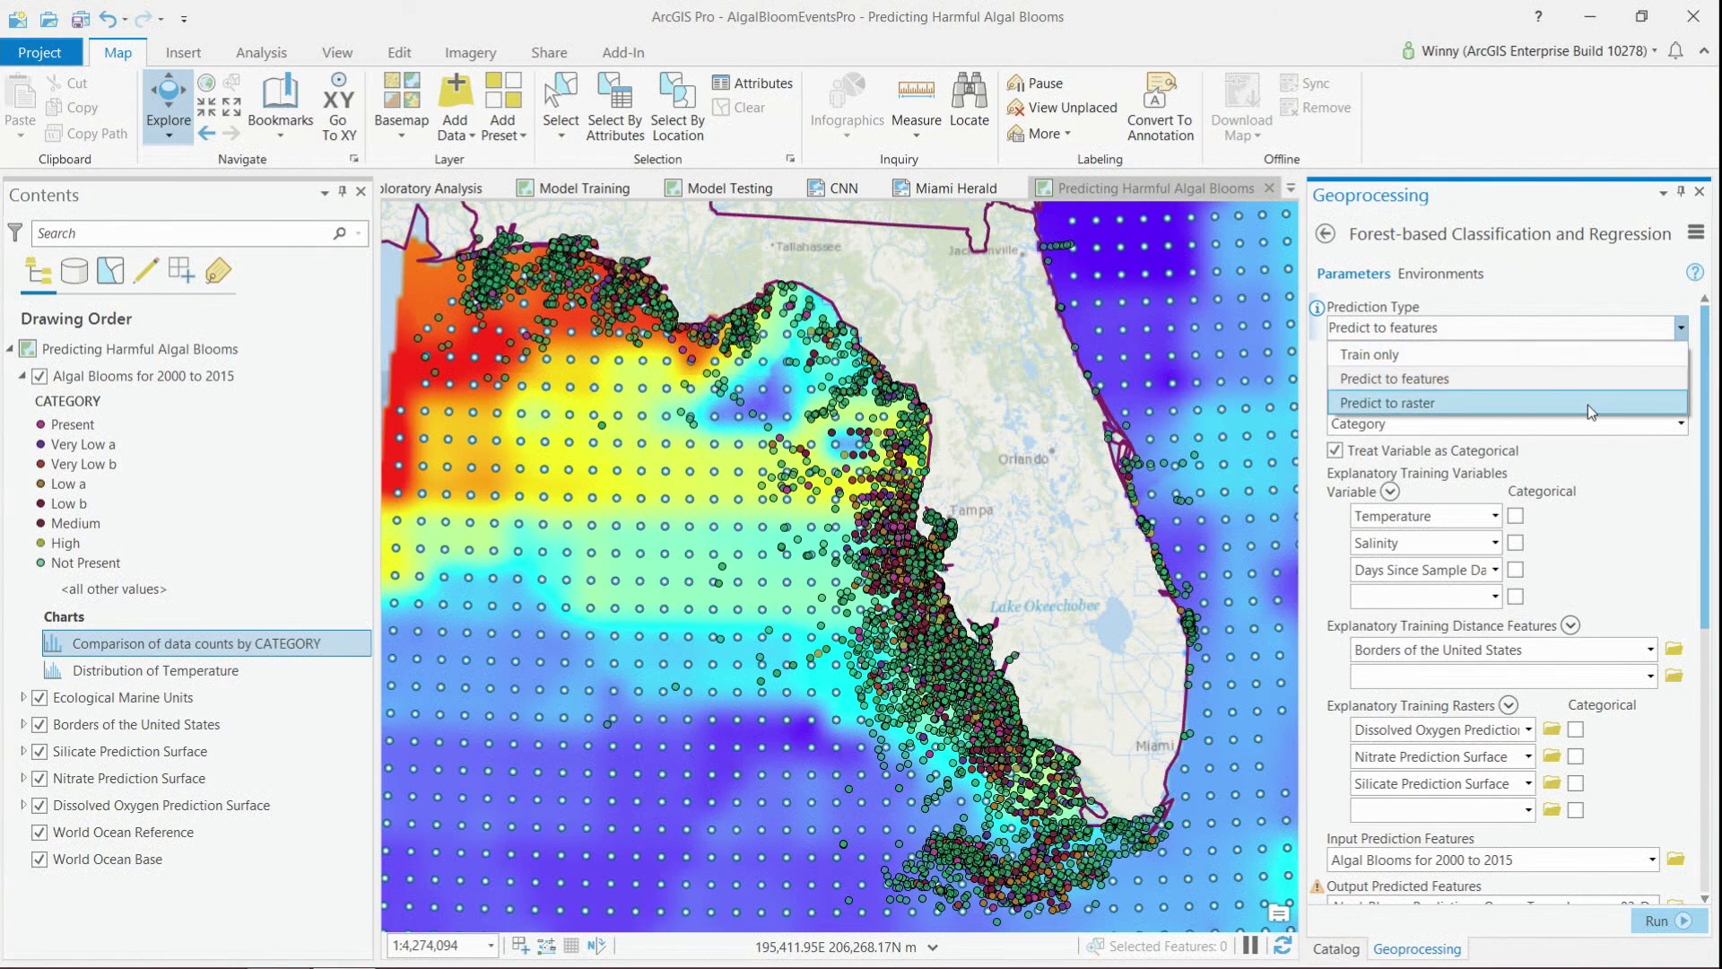
click(1446, 309)
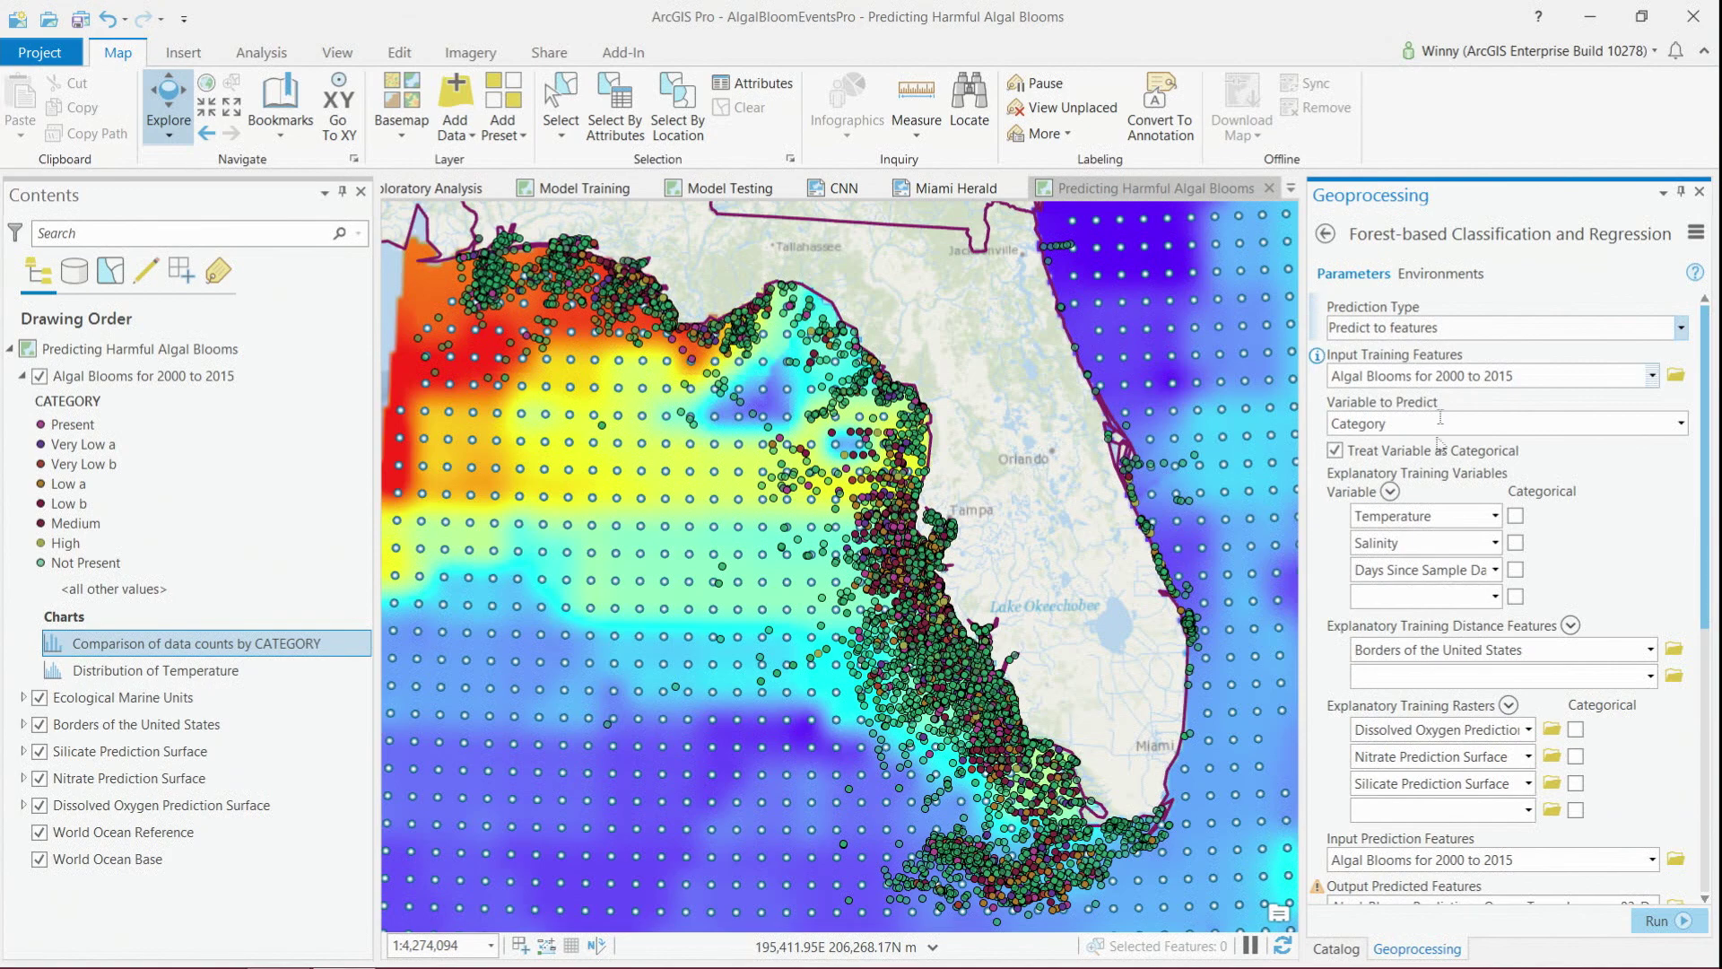
- Review the prediction matching parameters and the temperature increase fields available to match the TEMP_ training variable
drag(1710, 459, 1695, 693)
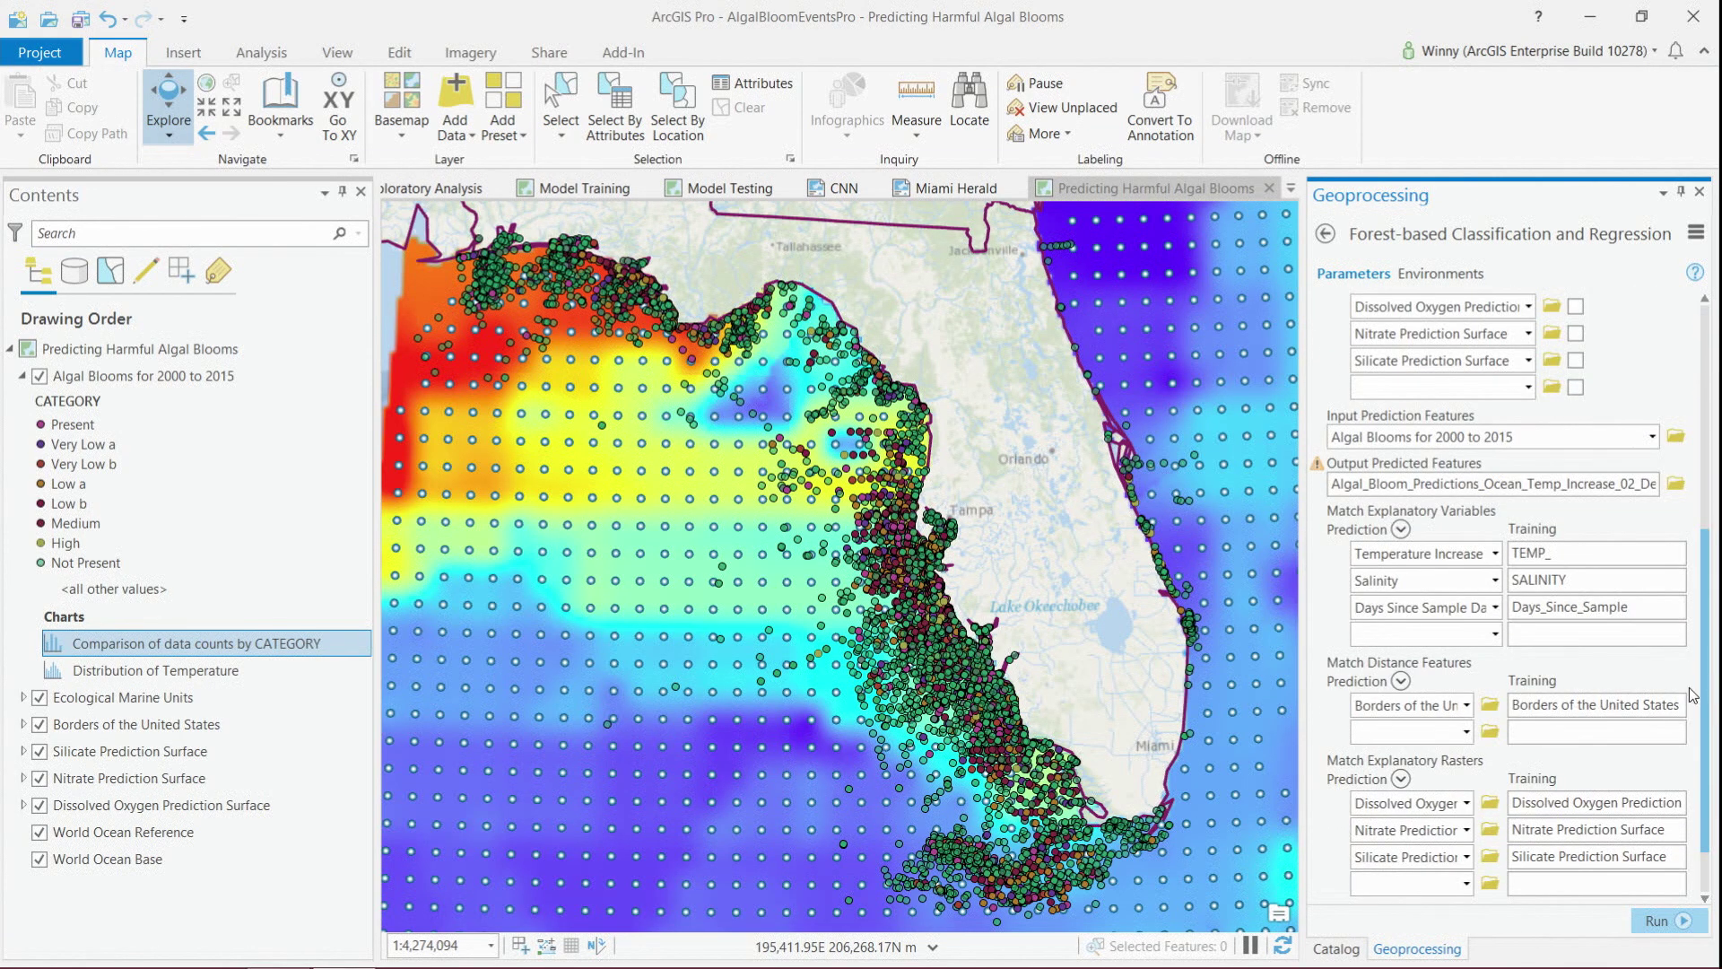
click(1495, 554)
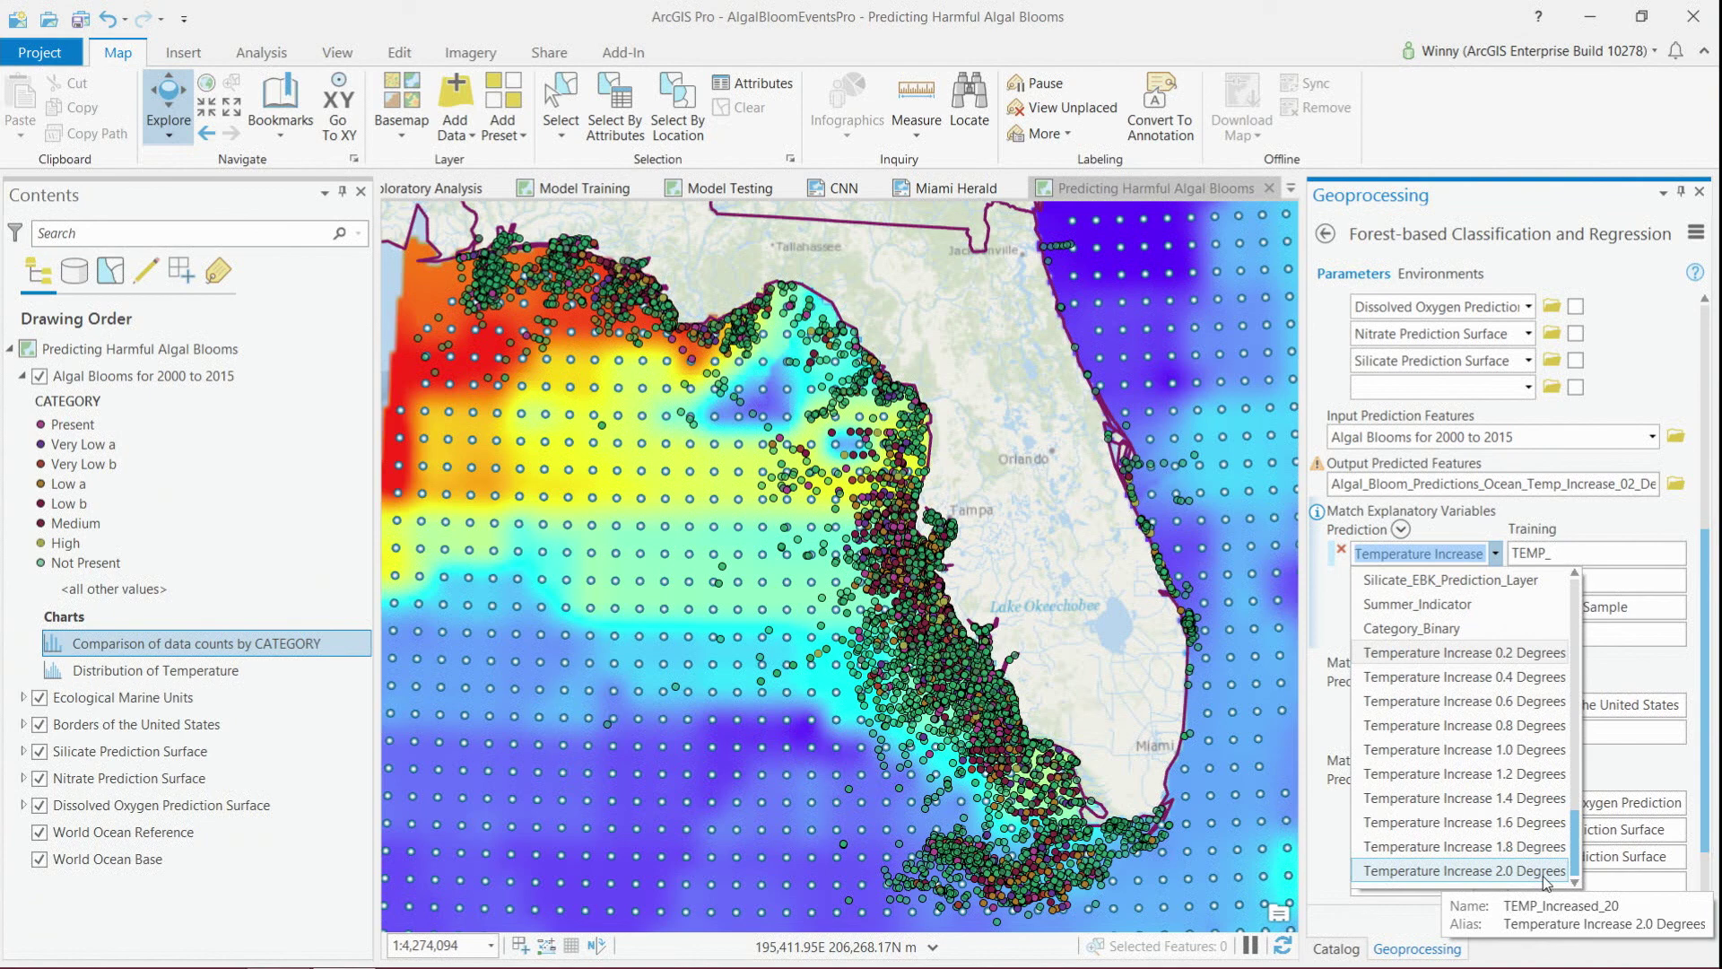
click(1571, 521)
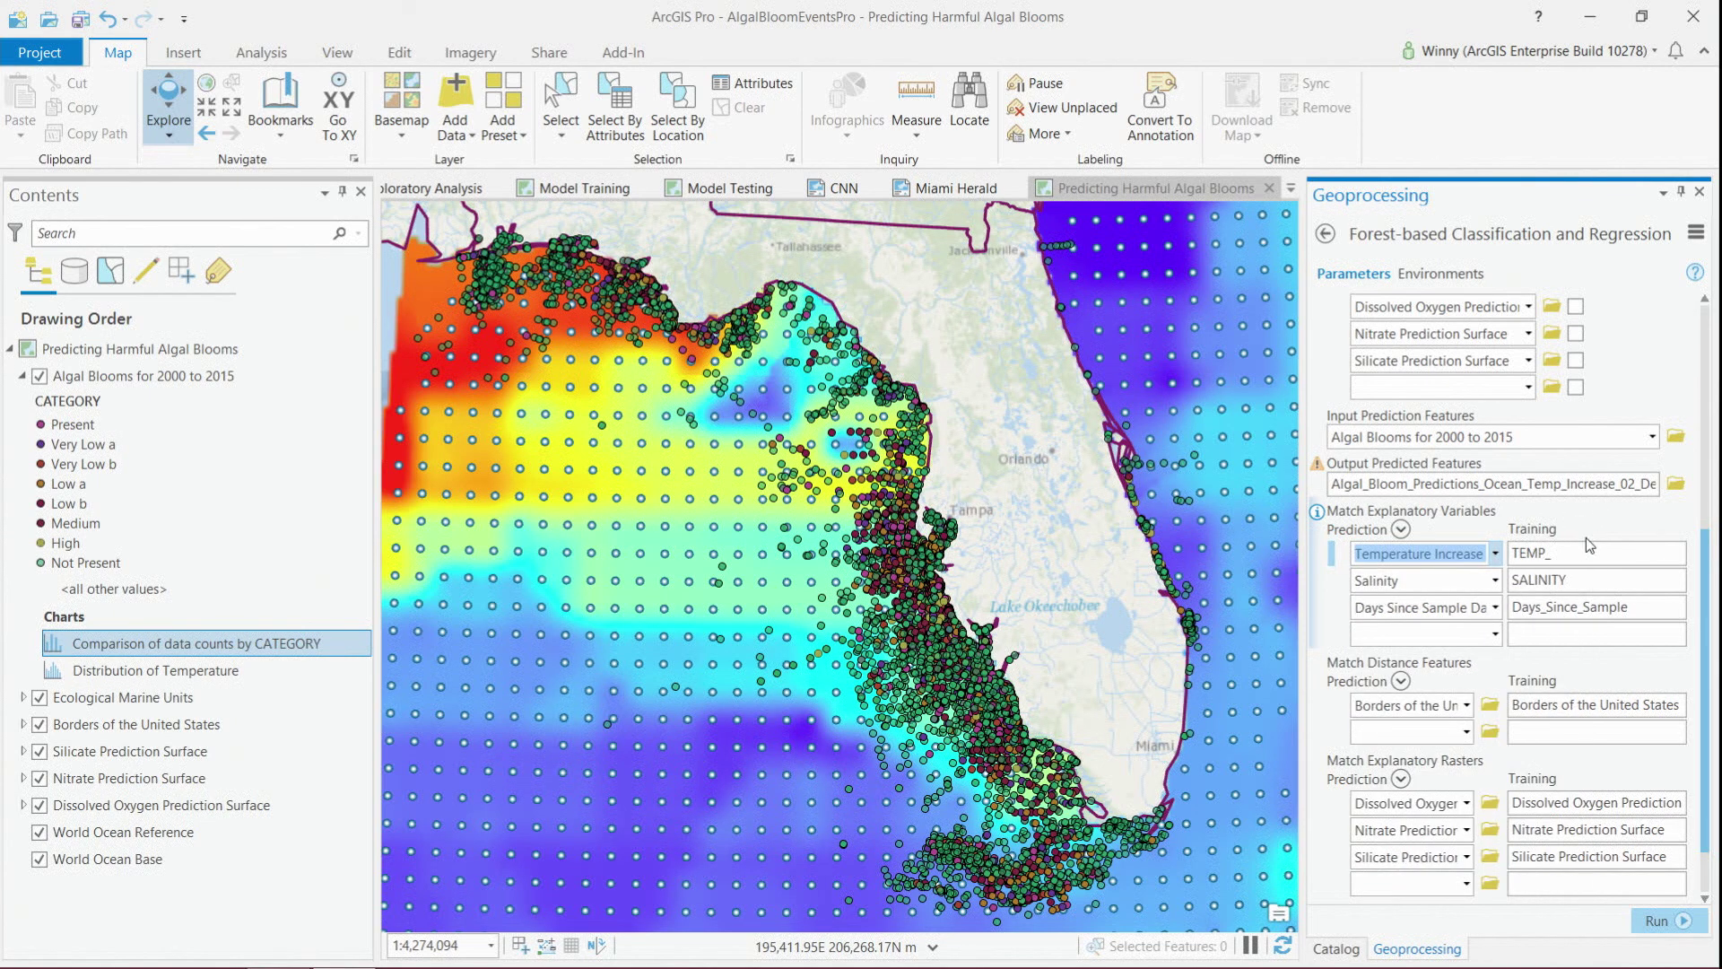